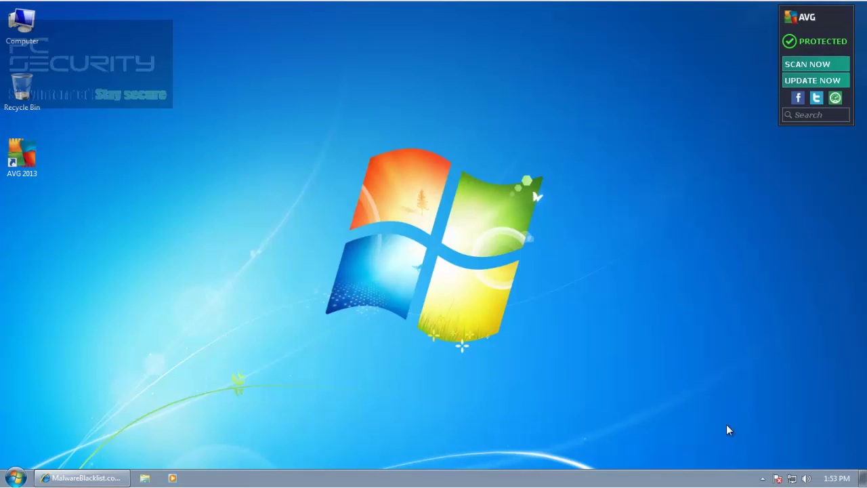
Open AVG from the system tray, hide the promo banner, and glance at Computer protection
click(762, 479)
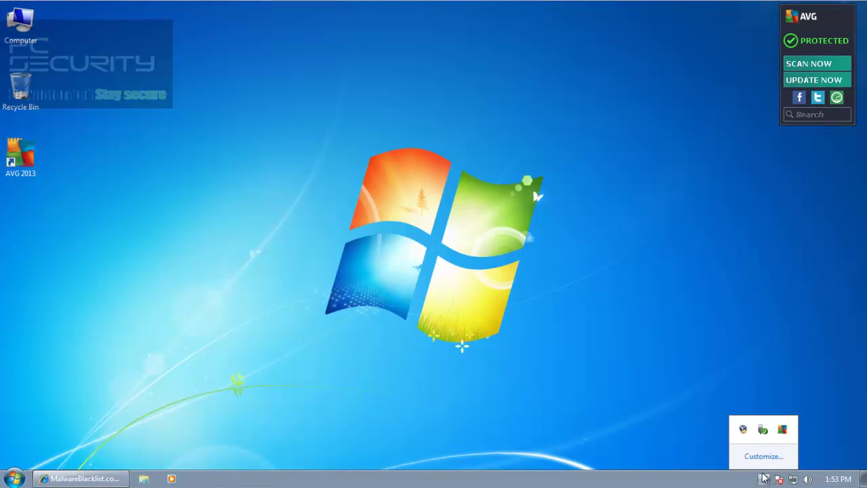
double_click(782, 429)
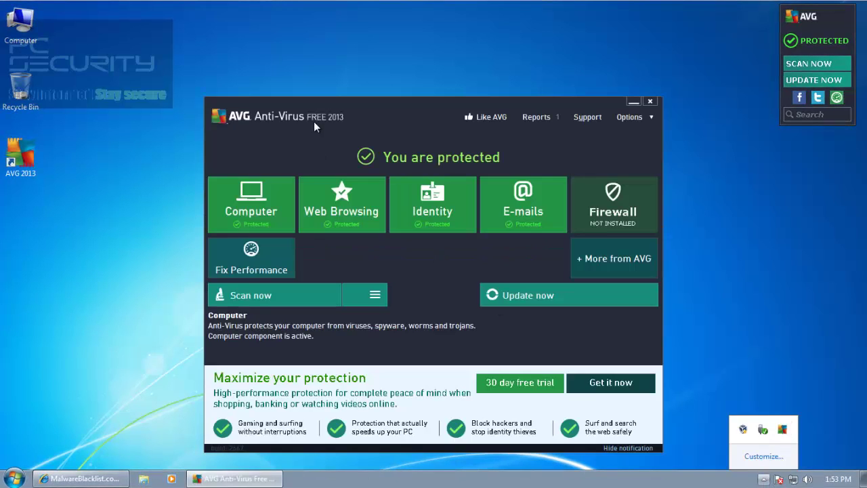
click(628, 447)
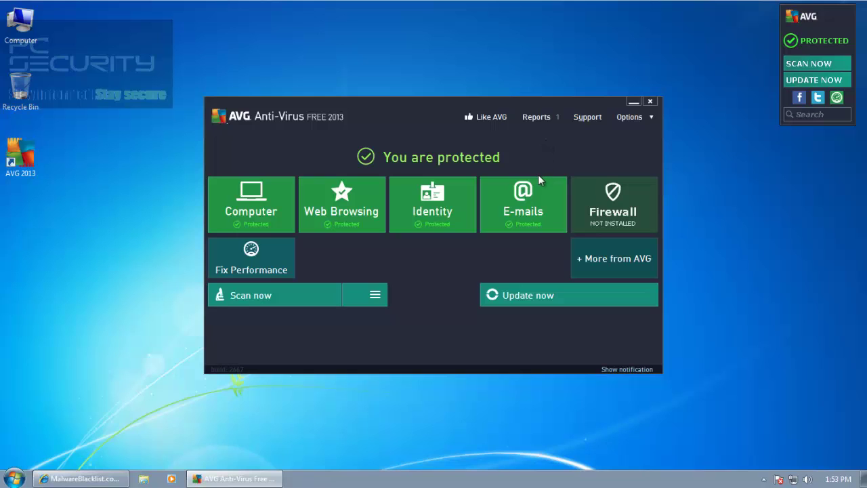
click(271, 213)
click(222, 151)
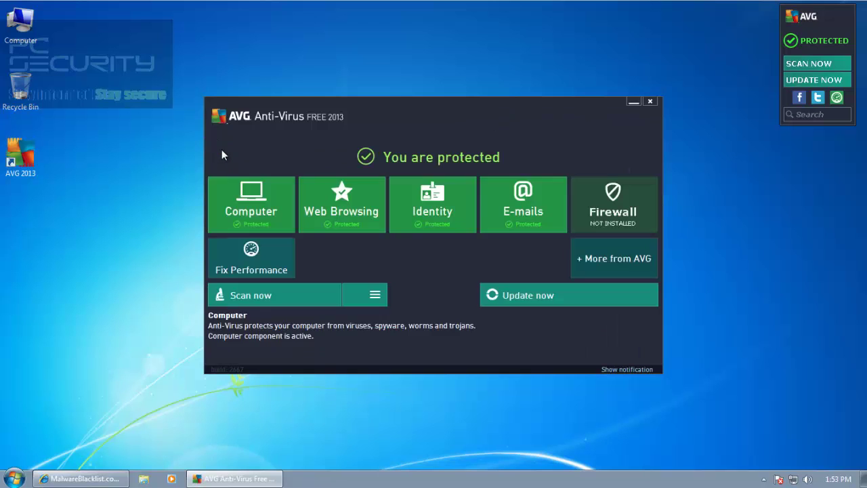
Review the Computer, Web Browsing and Identity protection pages, then update the virus definitions
click(339, 206)
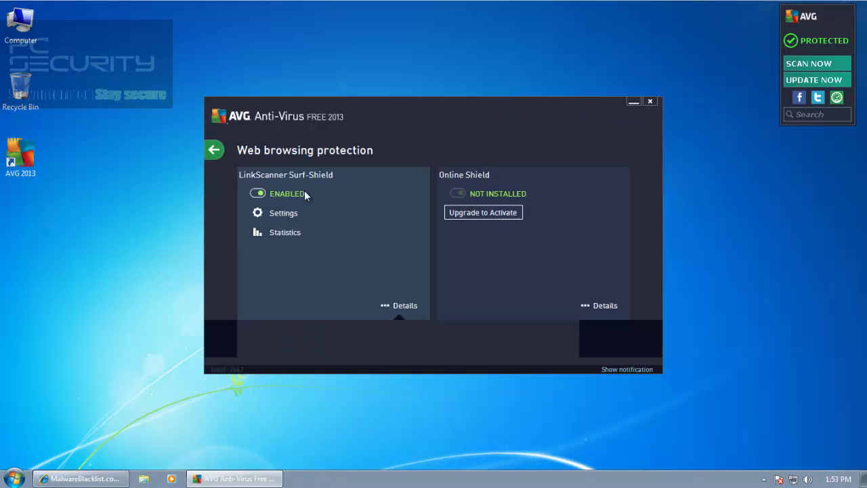
click(215, 151)
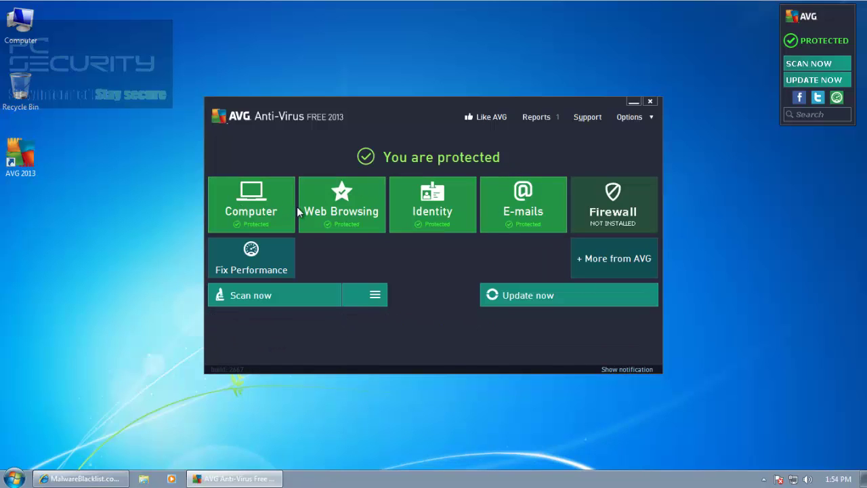
click(253, 203)
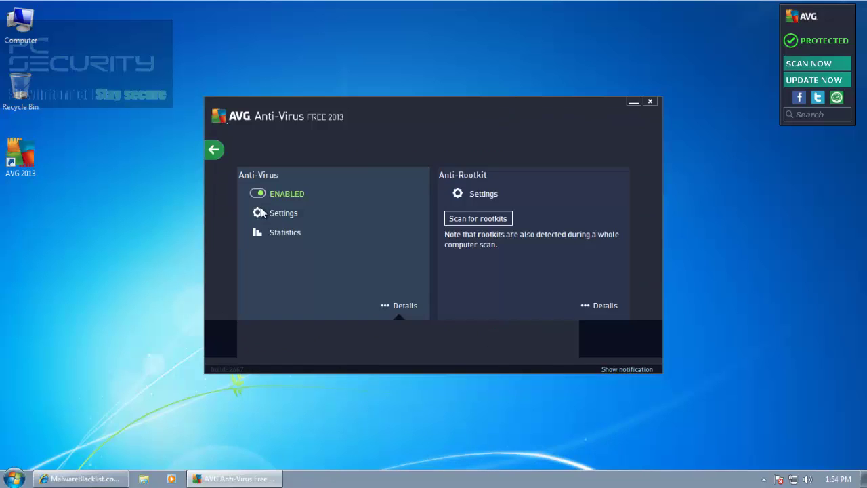
click(215, 151)
click(315, 204)
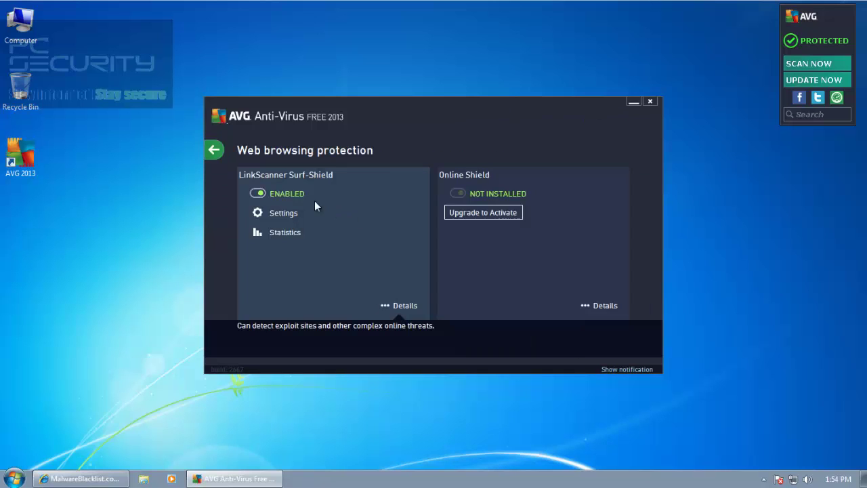
click(215, 150)
click(406, 202)
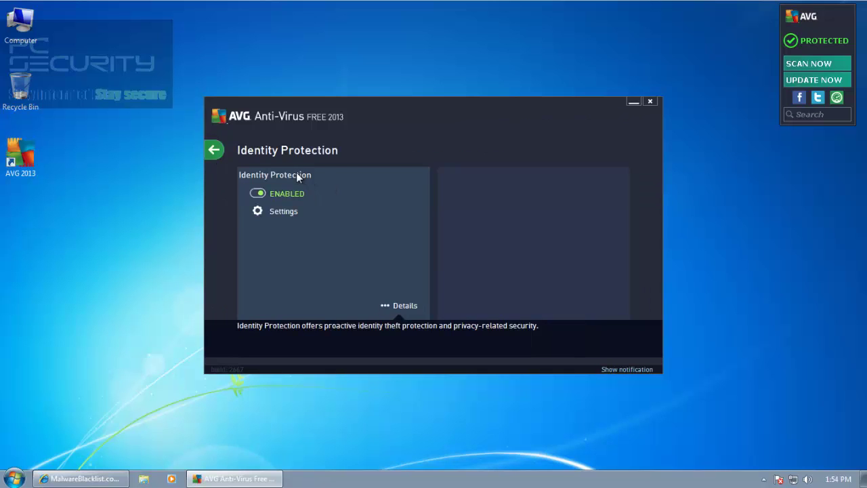
click(215, 150)
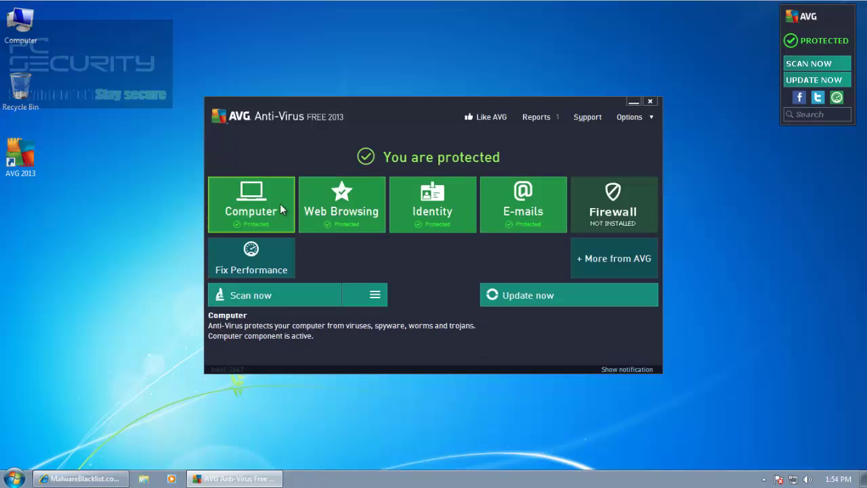
click(540, 292)
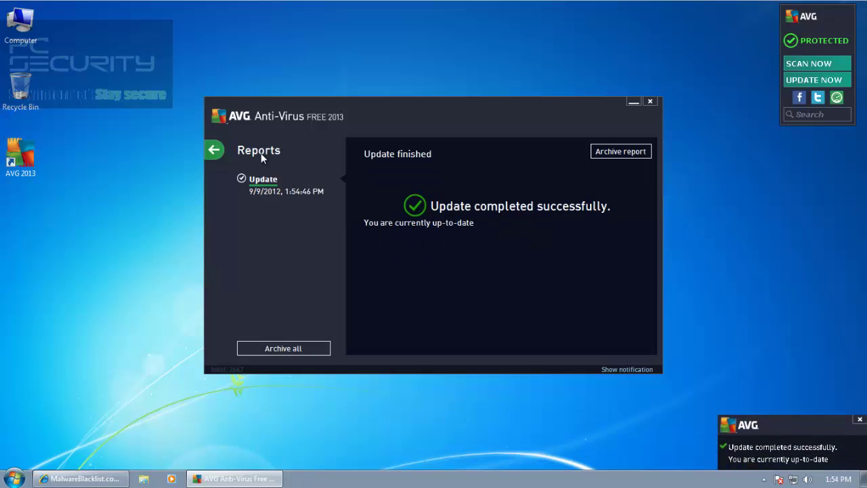
click(214, 150)
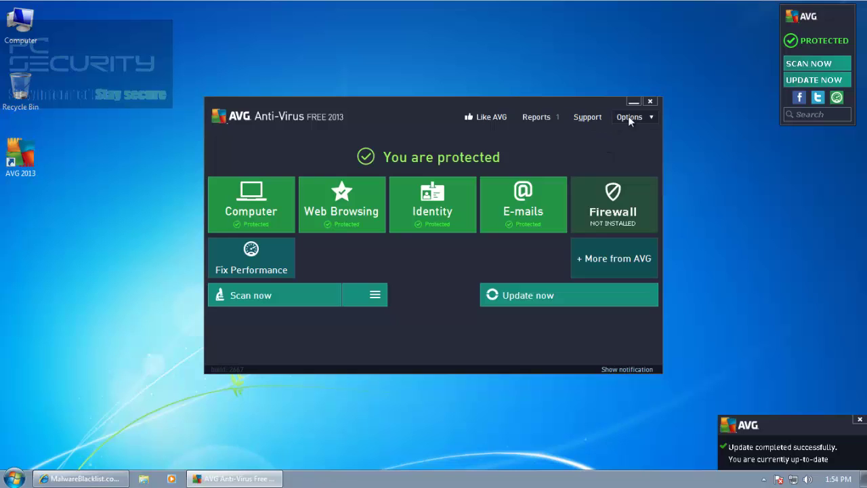
Open Advanced Settings and browse the Sound, Computer protection, Anti-Rootkit and Cache Server pages
click(628, 116)
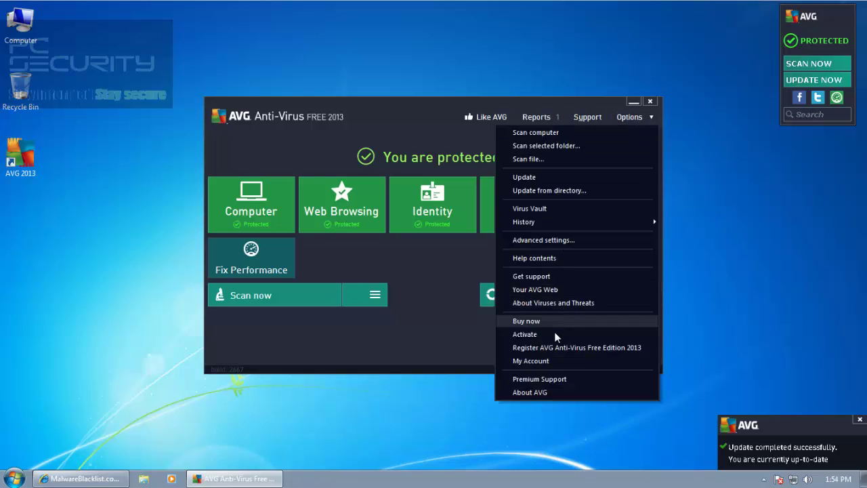
click(544, 241)
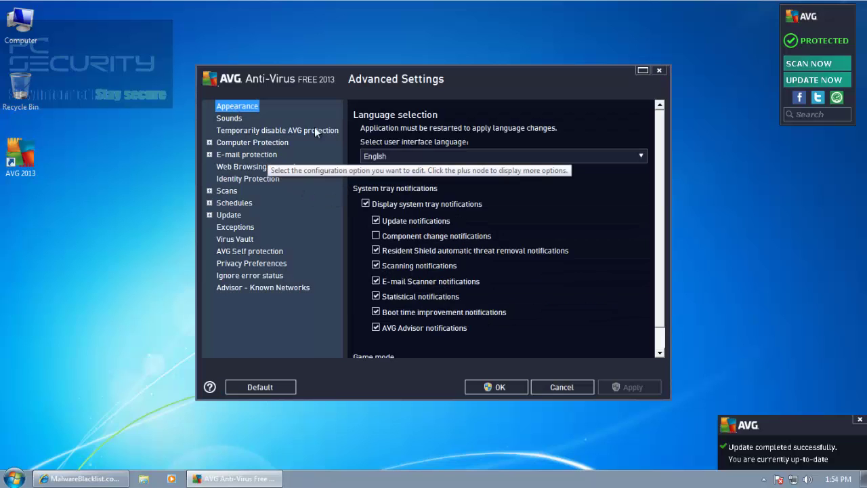
click(209, 143)
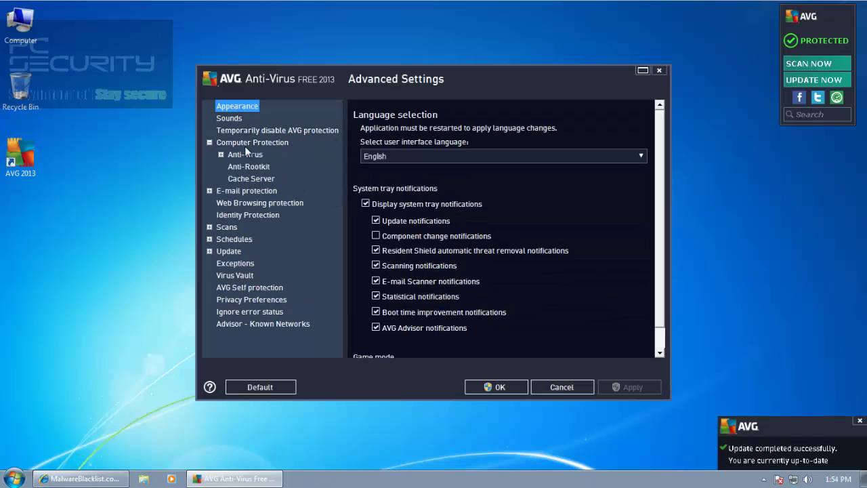
click(239, 120)
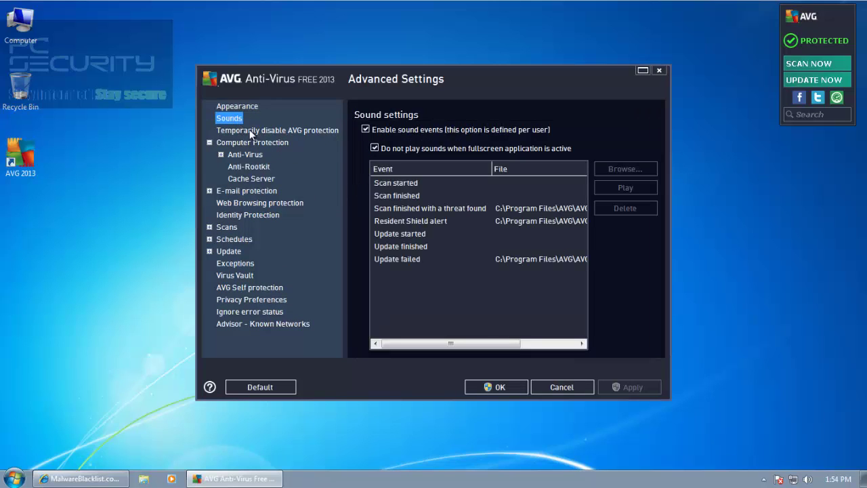
click(246, 129)
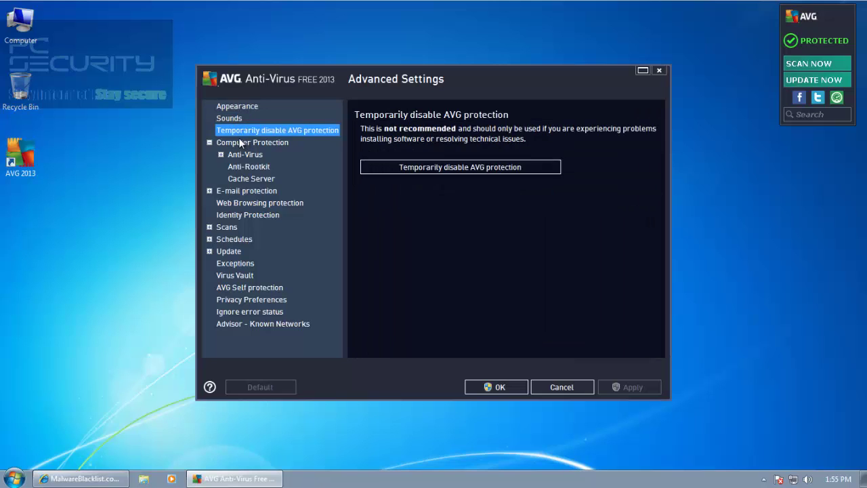
click(253, 143)
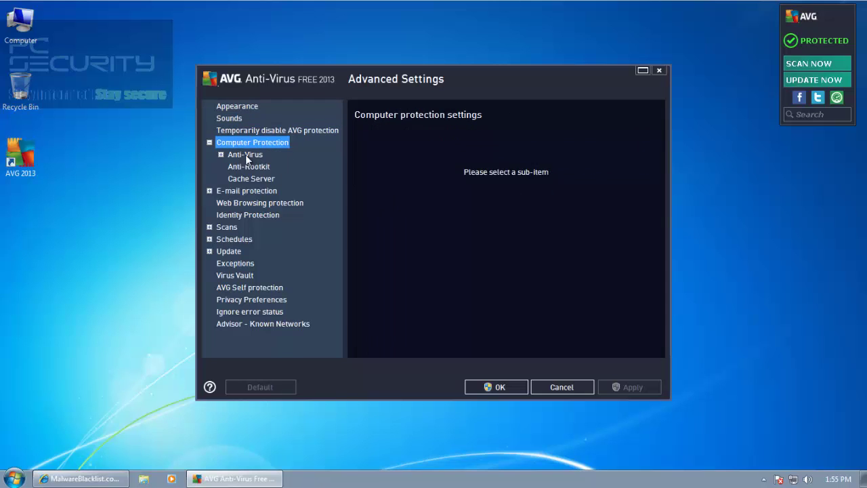
click(245, 156)
click(247, 167)
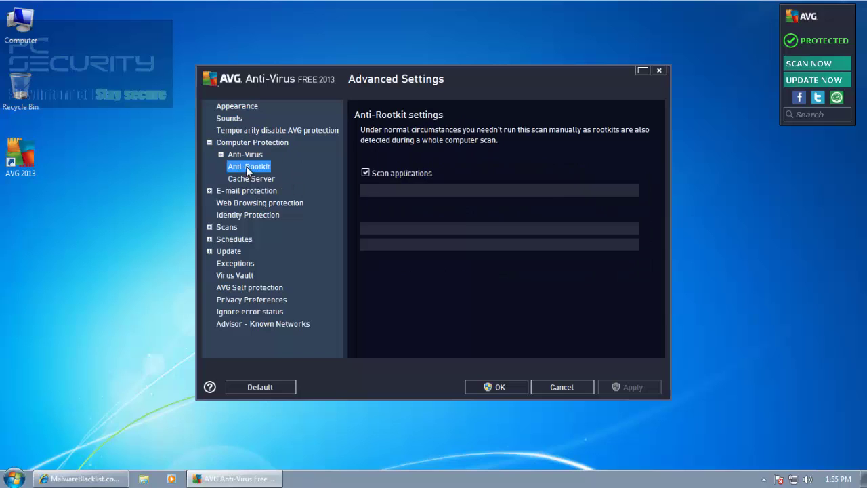
click(247, 179)
click(261, 169)
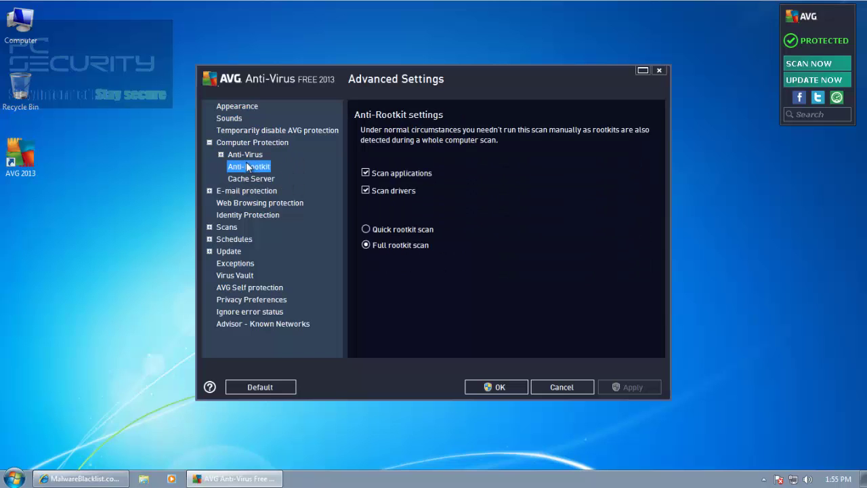
Restore and apply Anti-Virus defaults, check Identity Protection, then close Advanced Settings
click(251, 156)
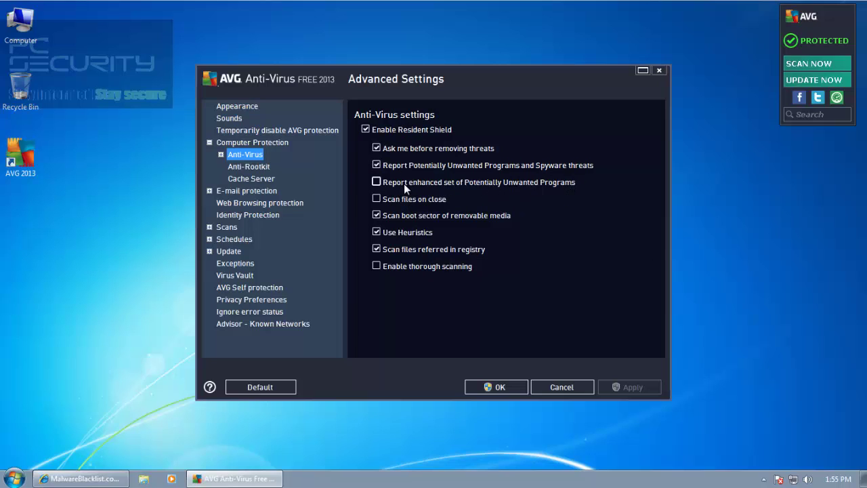
click(279, 383)
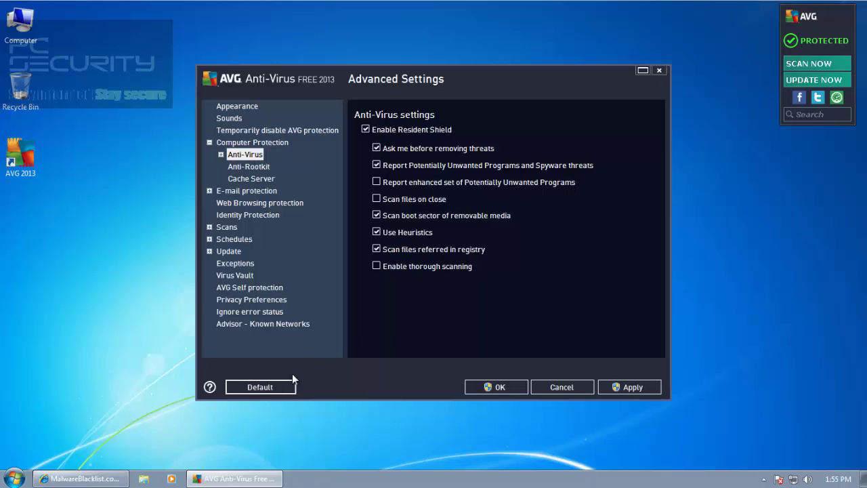
click(630, 387)
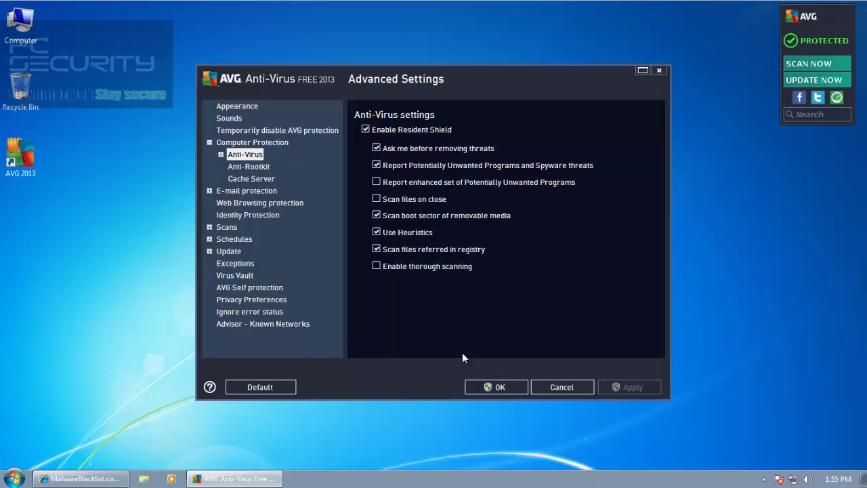
click(248, 167)
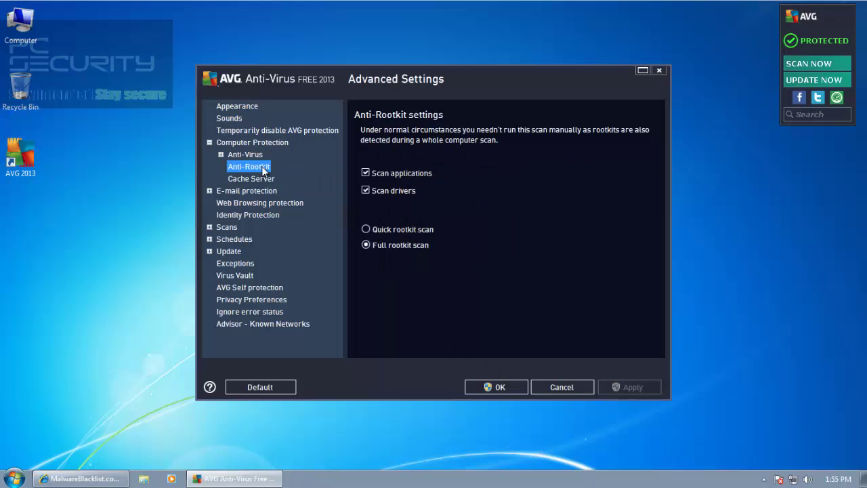
click(250, 215)
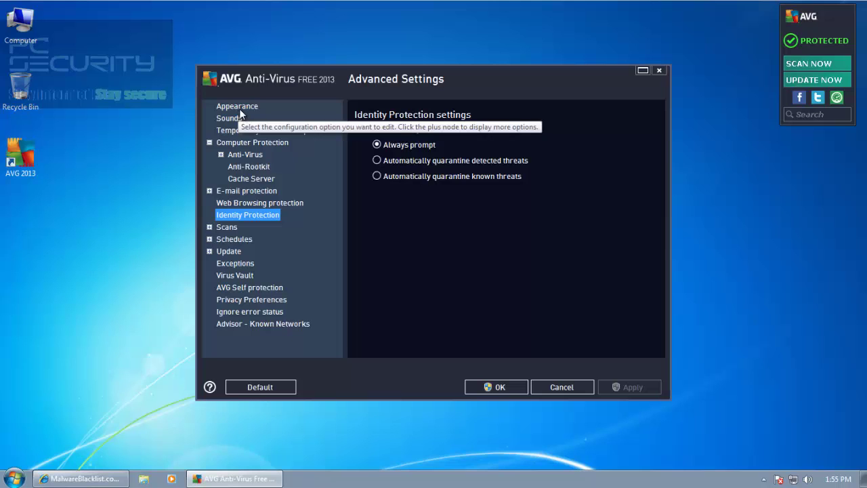
click(555, 384)
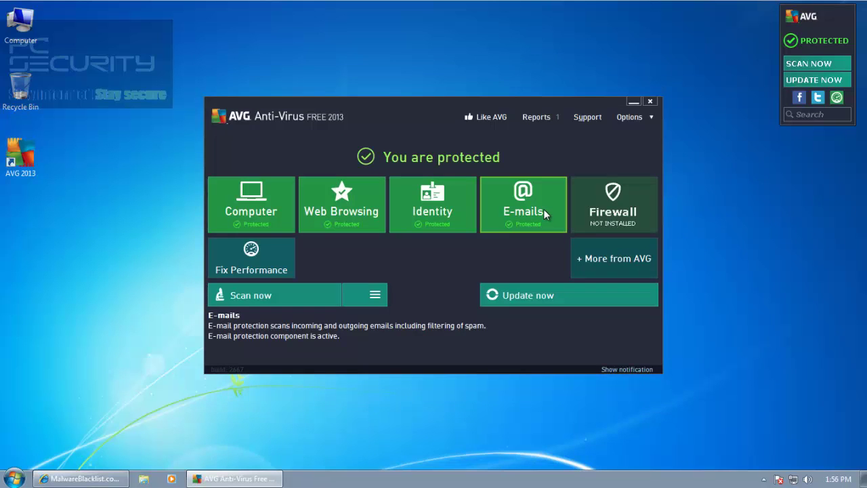
Close AVG and open Task Manager's process list showing processes from all users
click(649, 103)
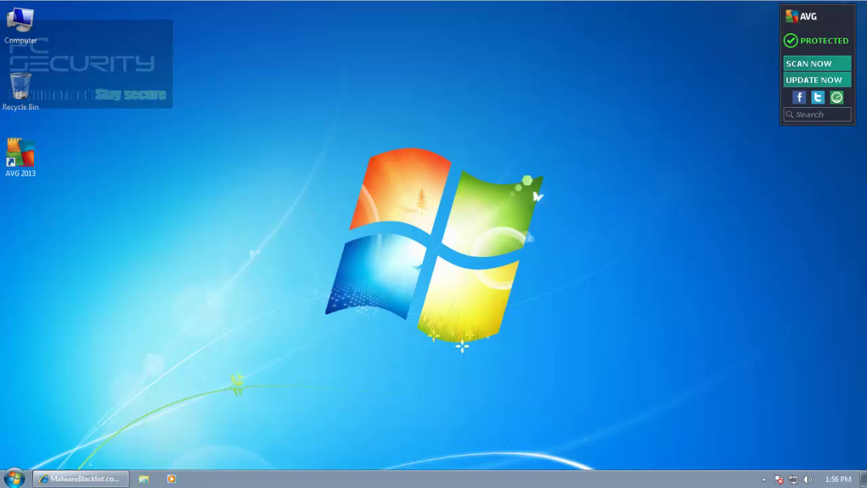
right_click(339, 481)
click(359, 451)
click(74, 47)
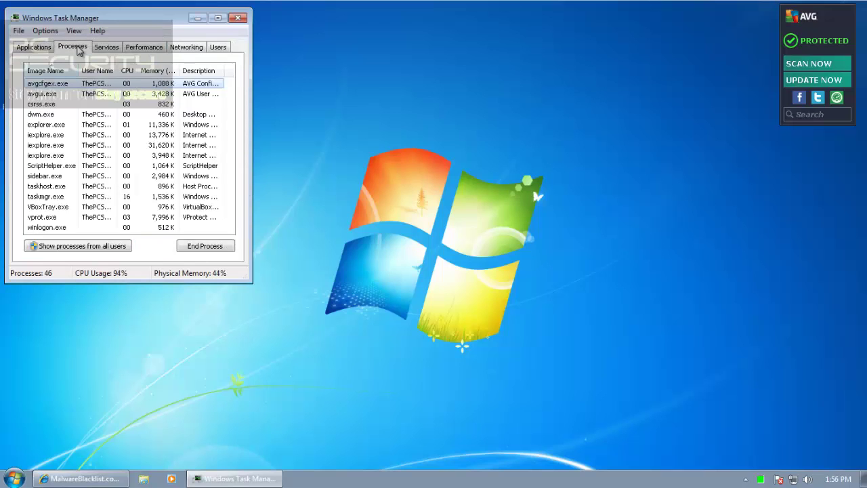
click(107, 248)
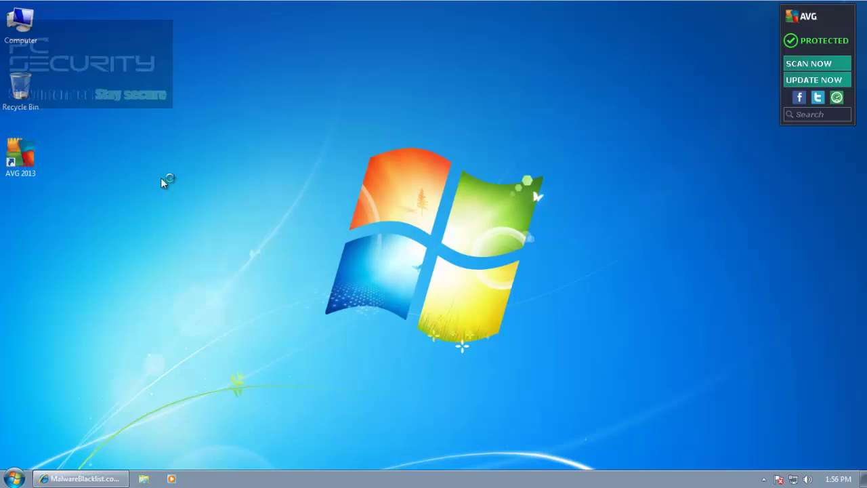
Maximize Task Manager, widen and sort by Description, then close it
click(223, 12)
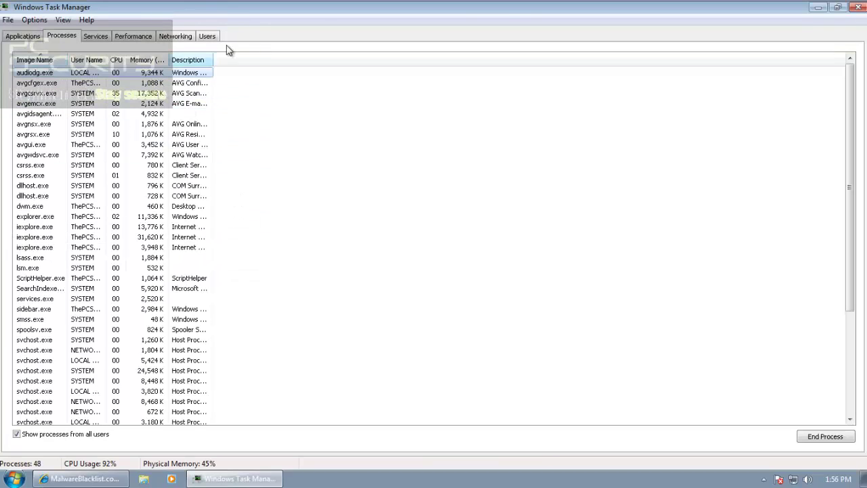
drag(213, 60, 388, 60)
click(232, 61)
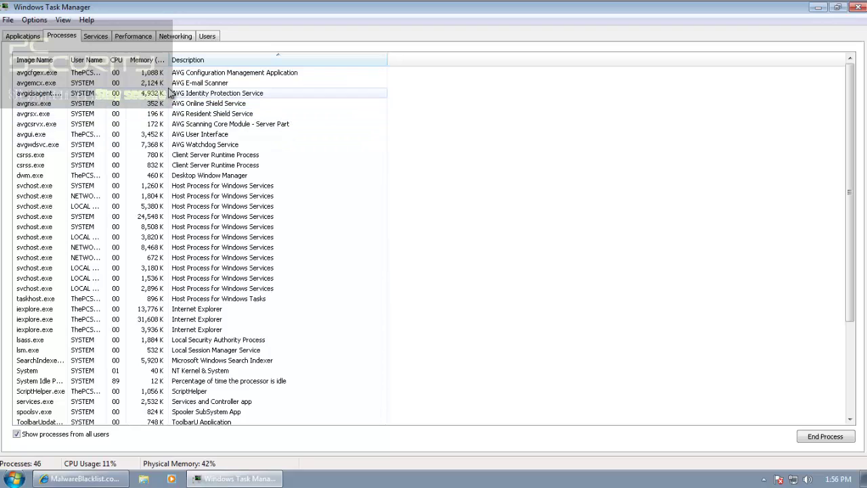
click(857, 7)
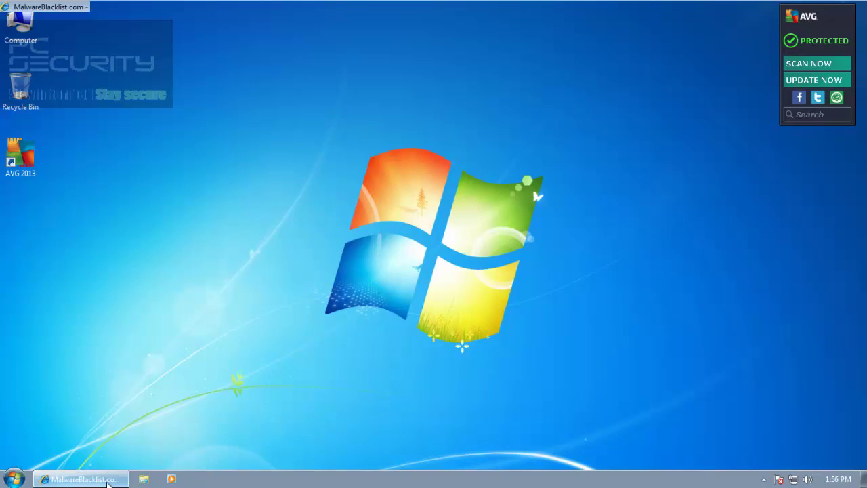
Open the blacklisted maisonhonka.ch URL in Internet Explorer's second tab
click(107, 478)
click(186, 76)
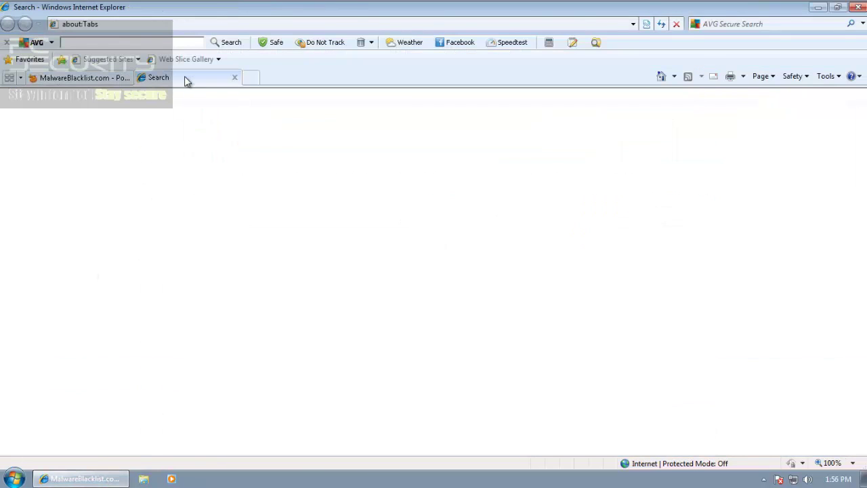
click(109, 77)
triple_click(292, 227)
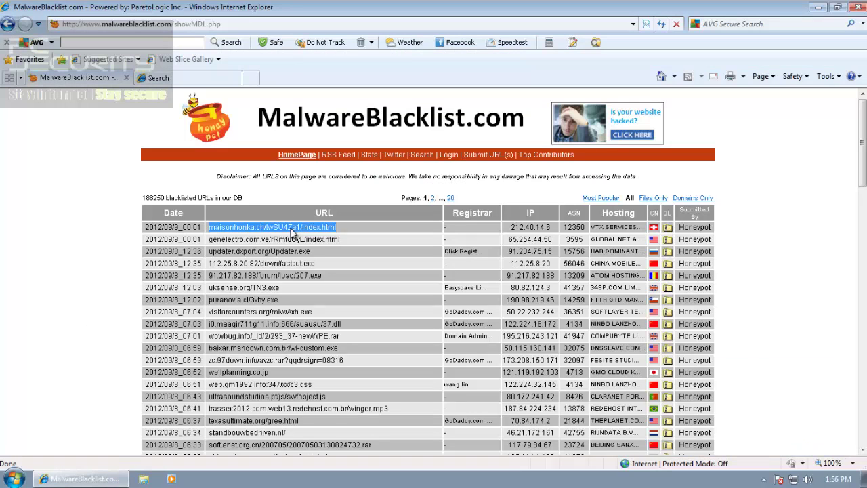
drag(291, 228, 280, 238)
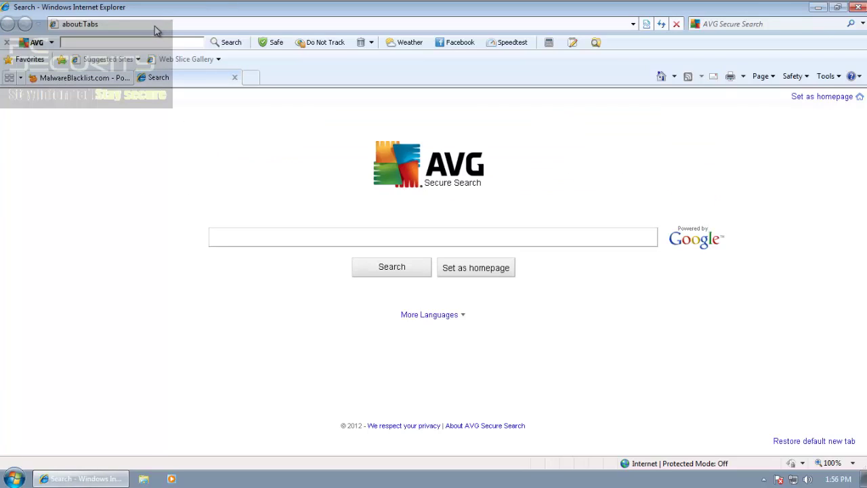
drag(225, 121, 155, 25)
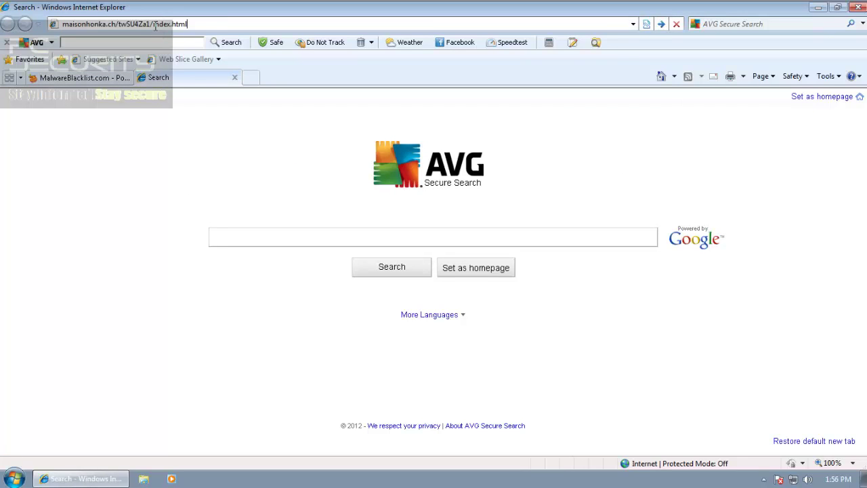
key(Return)
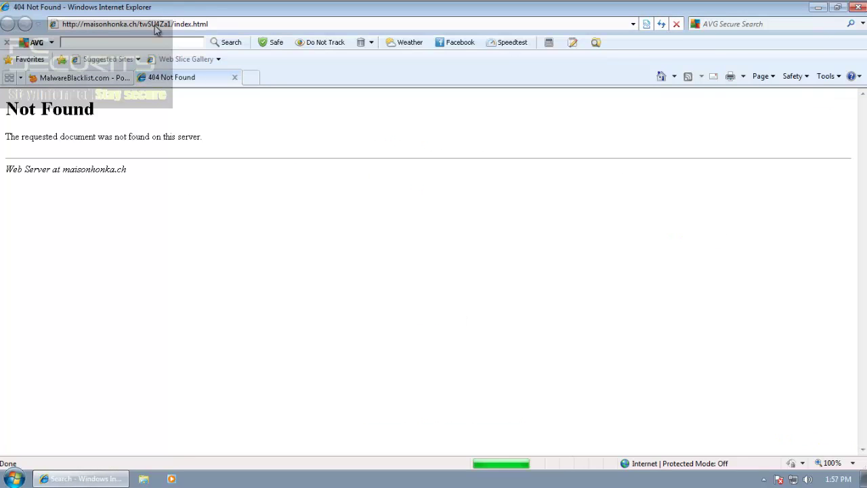
Paste and open the blacklisted genelectro URL in the second tab
click(78, 77)
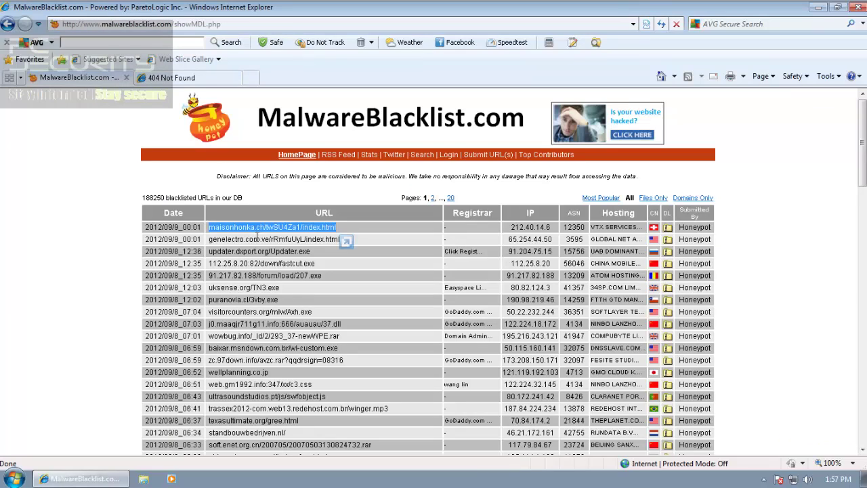
triple_click(256, 240)
key(ctrl+c)
drag(255, 239, 182, 40)
click(171, 24)
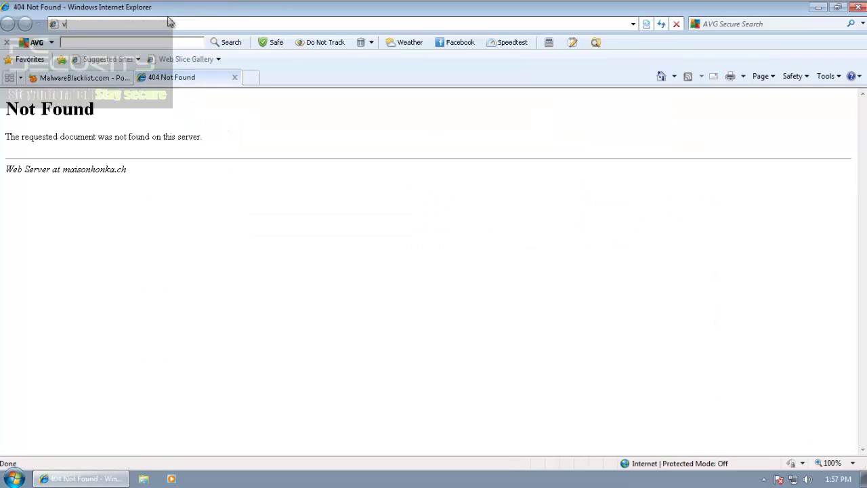
text(v)
key(BackSpace)
key(ctrl+v)
key(Return)
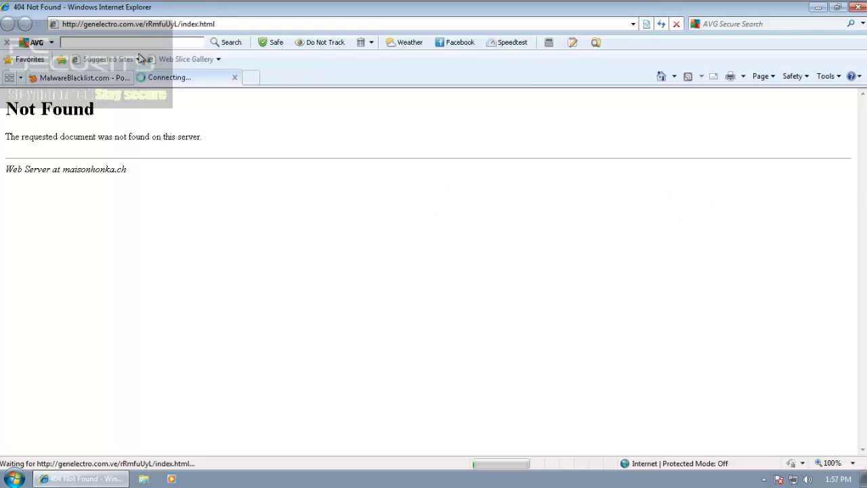
Paste and open the updater.dxport.org Updater.exe URL in the second tab
click(111, 77)
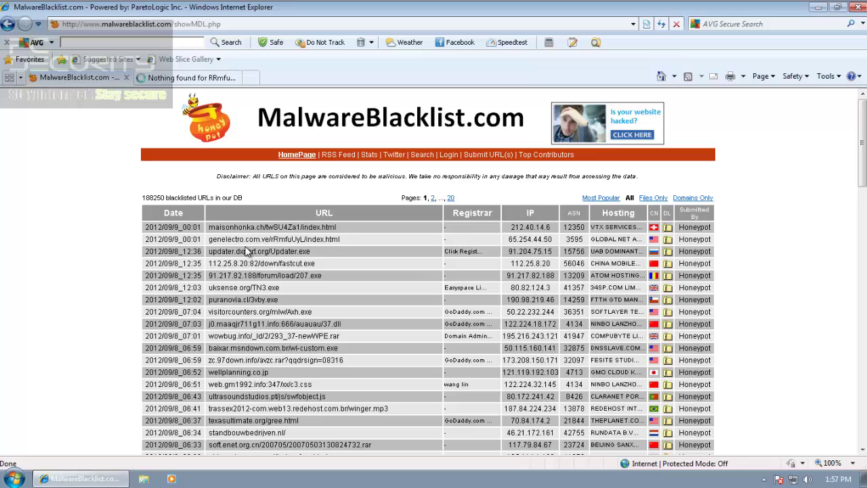
triple_click(248, 252)
key(ctrl+c)
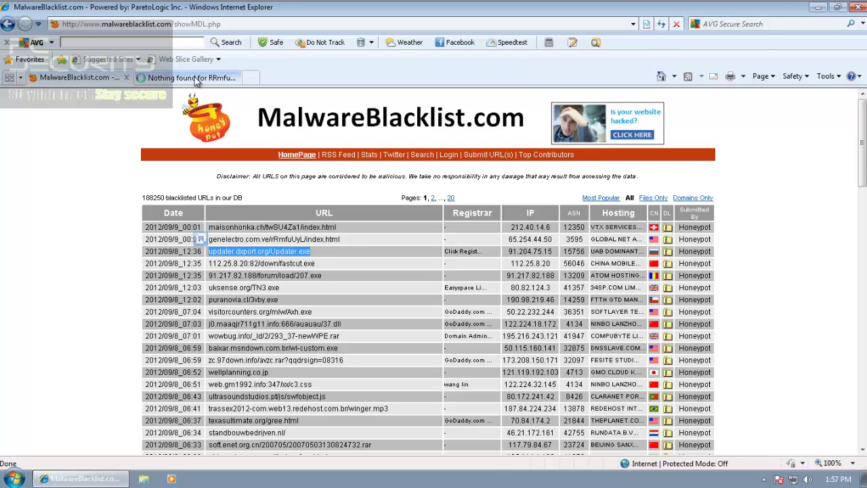
click(194, 77)
click(172, 25)
key(ctrl+v)
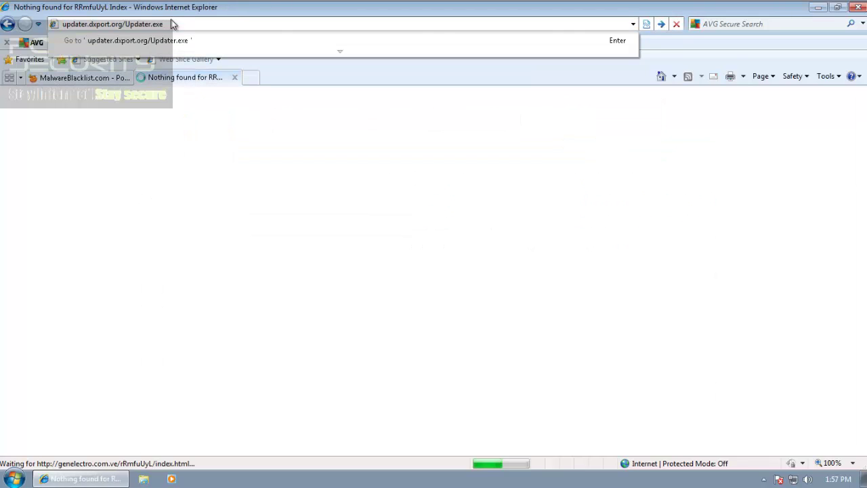
key(Return)
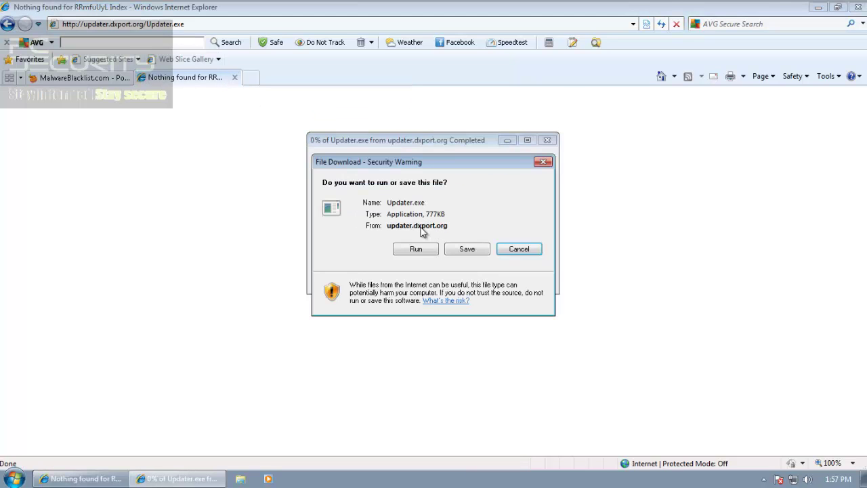
Run Updater.exe, let AVG handle IDP.Trojan.697F7CA0 with Protect Me, and restart later
click(416, 249)
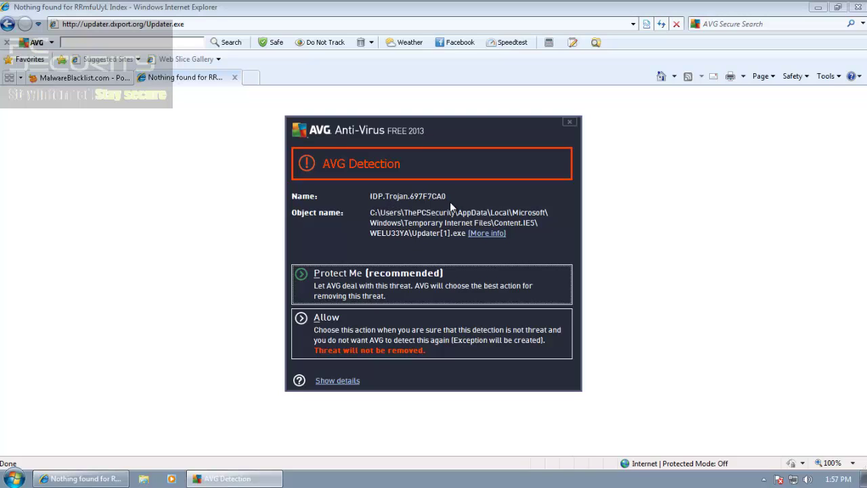
click(359, 288)
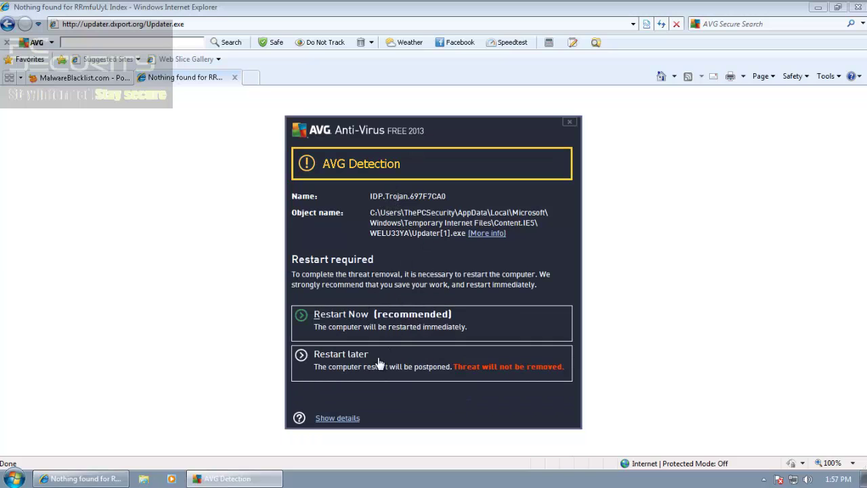
click(380, 364)
Paste and open the blacklisted fastcut.exe URL in the second tab
click(114, 81)
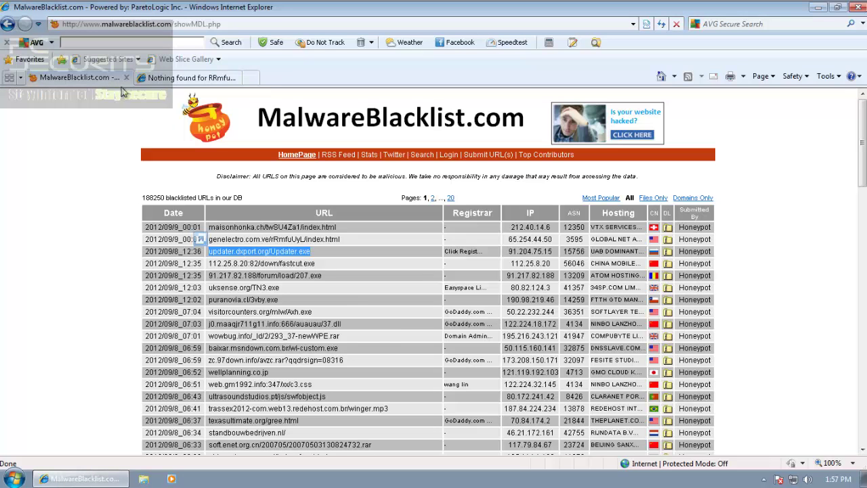
drag(316, 262, 209, 262)
key(ctrl+c)
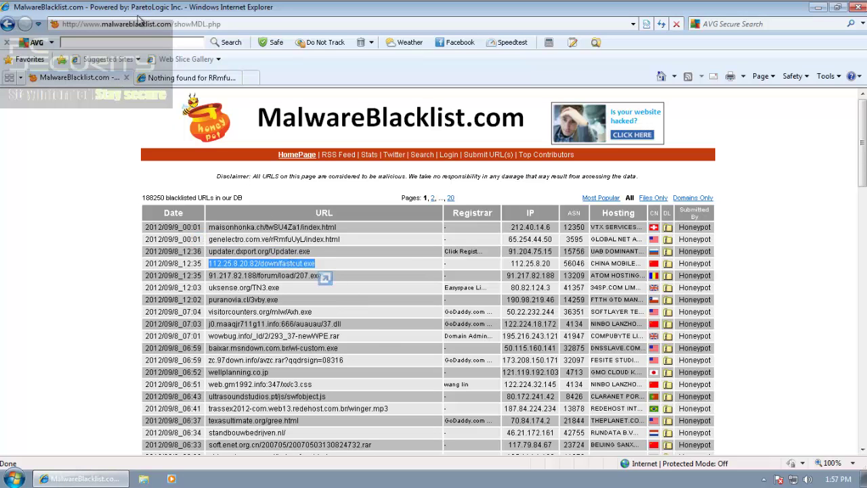
click(166, 76)
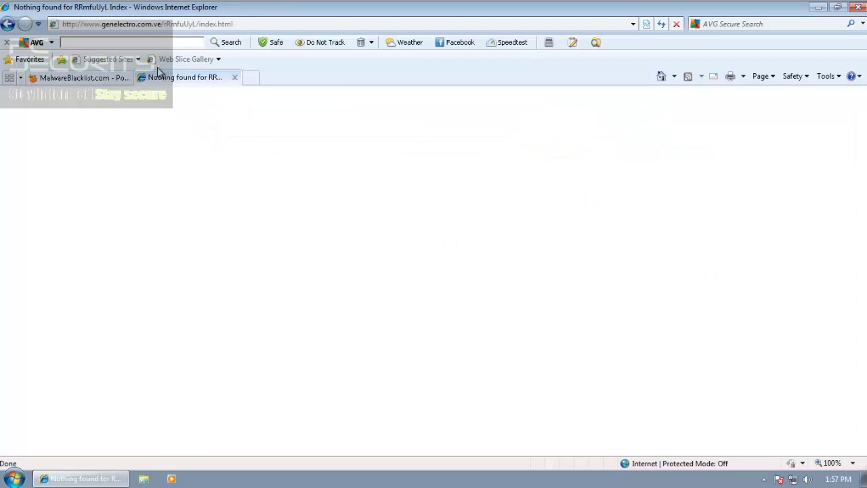
click(141, 24)
key(ctrl+v)
key(Return)
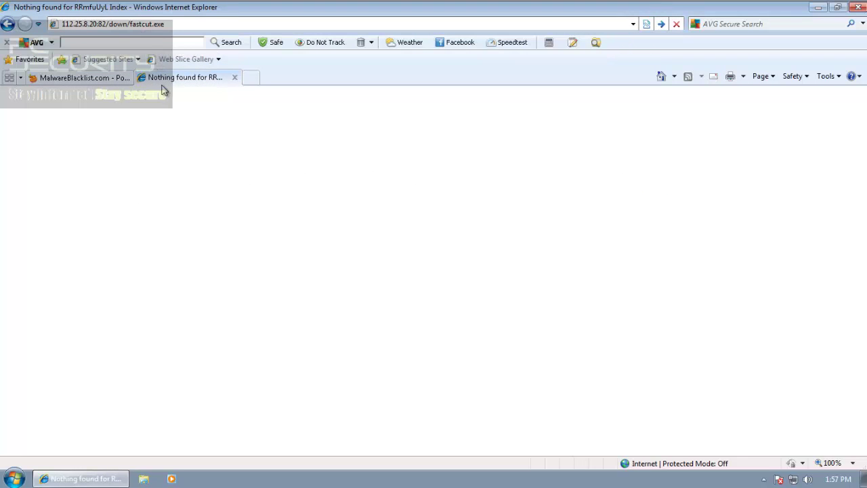
click(112, 80)
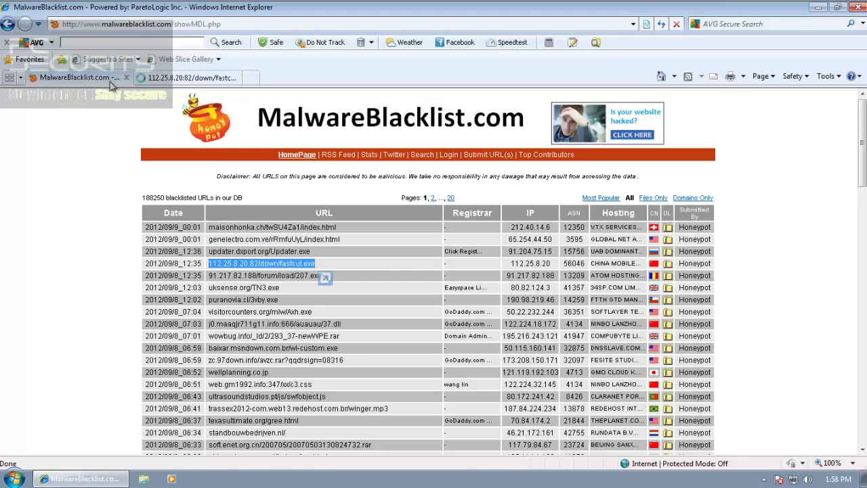
click(170, 80)
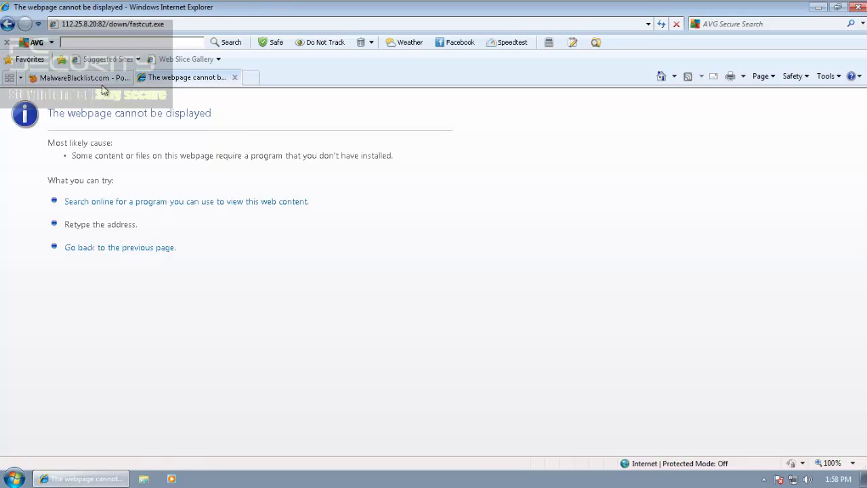
Paste and open the 91.217.82.188 207.exe URL in the second tab
click(102, 81)
triple_click(247, 275)
key(ctrl+c)
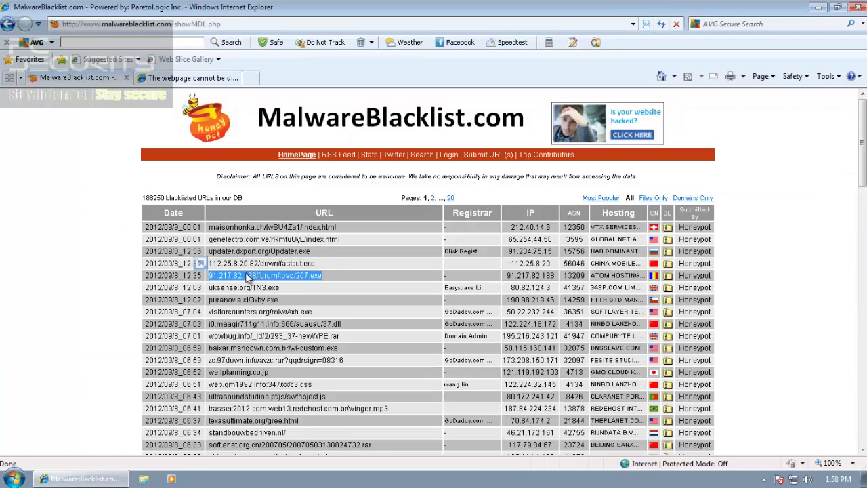
click(190, 78)
click(163, 24)
key(ctrl+v)
key(Return)
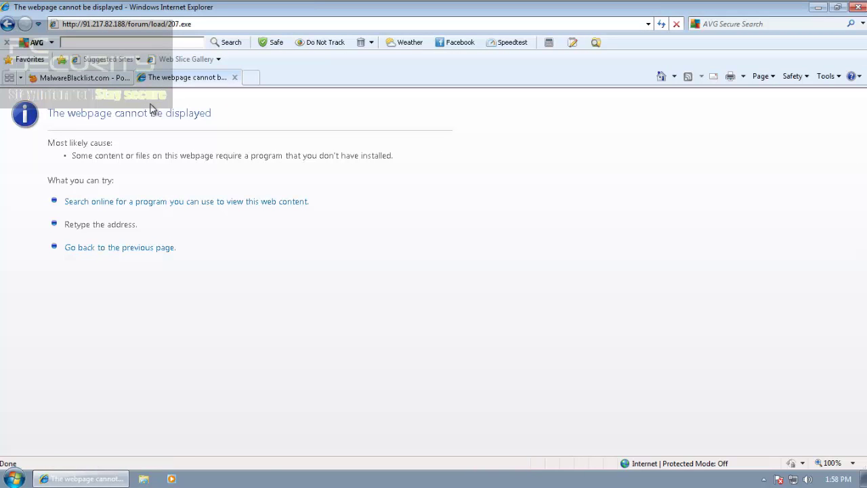
Run the 207.exe download and widen AVG's detection window to show full paths
click(356, 248)
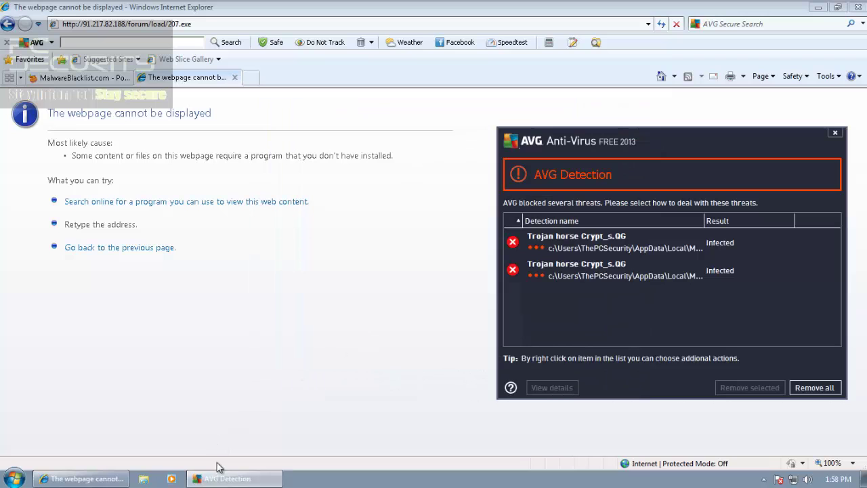
drag(608, 145, 299, 126)
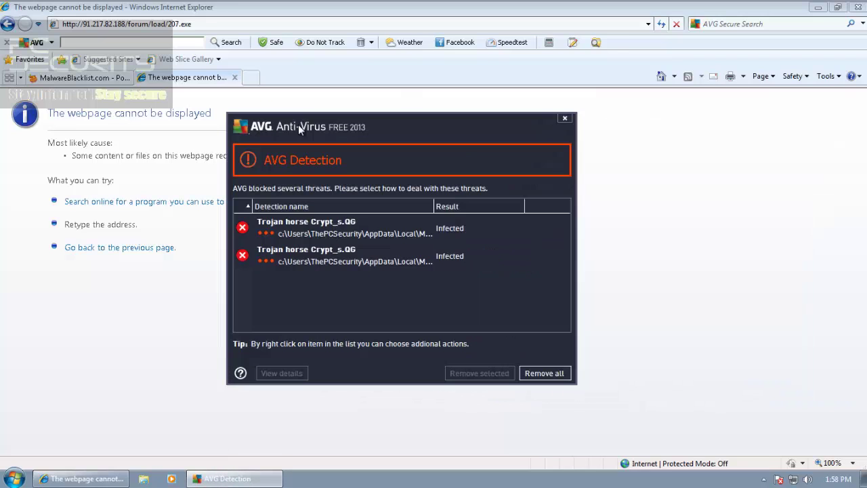
drag(433, 206, 562, 207)
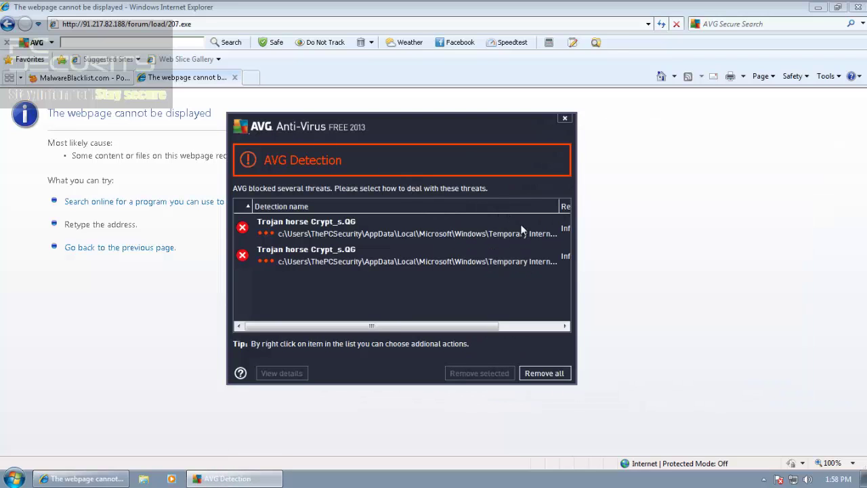
drag(378, 326, 439, 326)
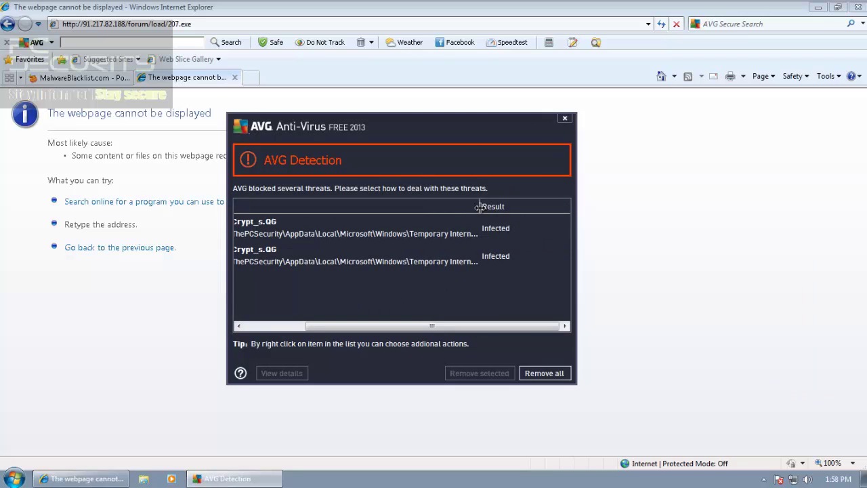
drag(479, 206, 566, 206)
drag(364, 328, 315, 326)
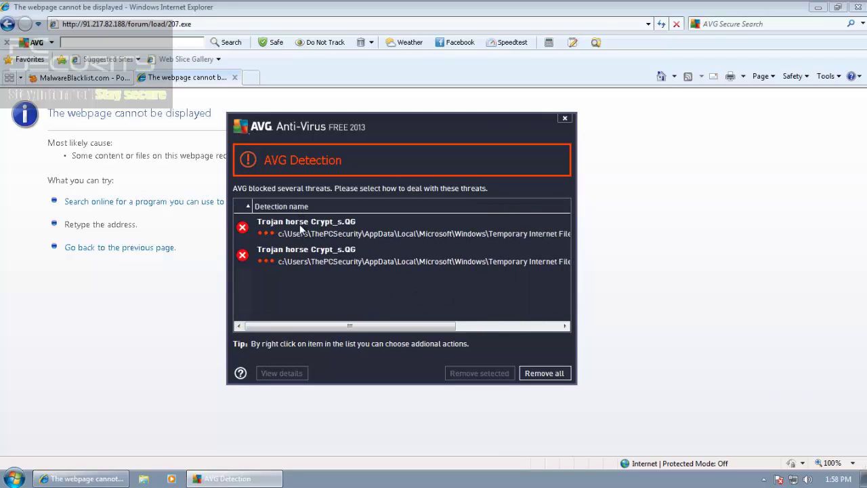
Remove both Trojan horse Crypt_s.QG detections with Remove all
click(298, 231)
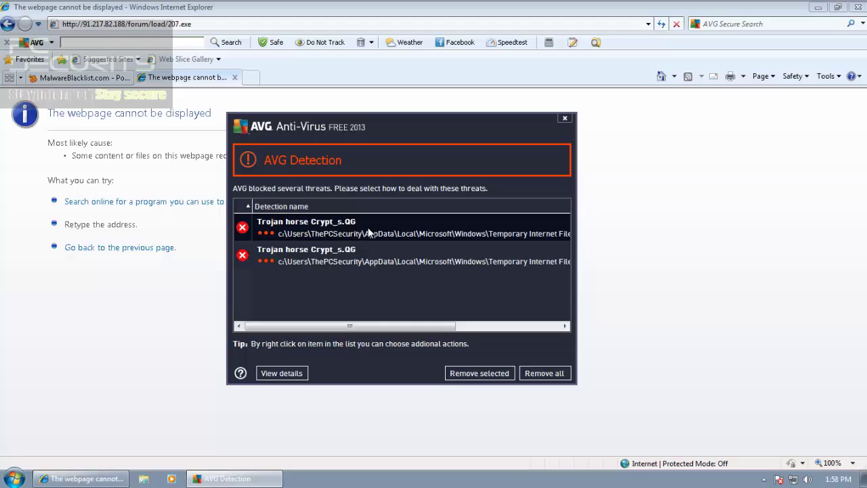
click(535, 374)
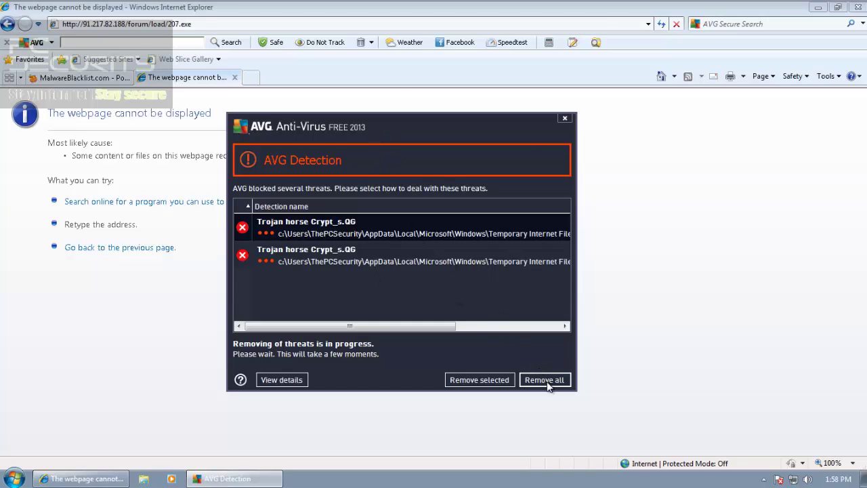
drag(393, 326, 497, 327)
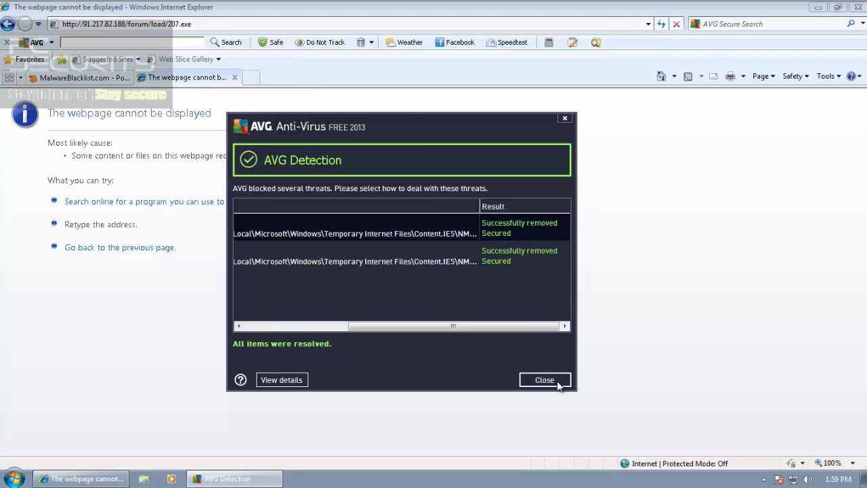
Close the detection report, then download and run uksense.org's TN3.exe, closing its crash dialog
click(558, 384)
click(102, 77)
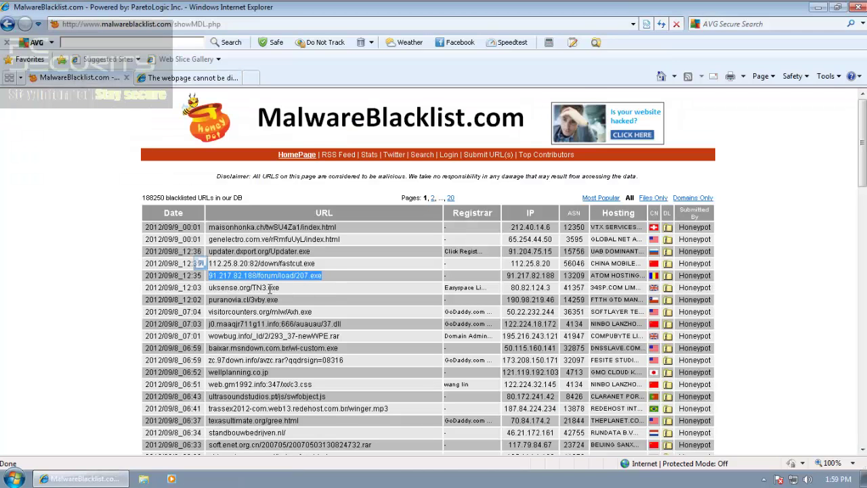
click(169, 77)
click(134, 24)
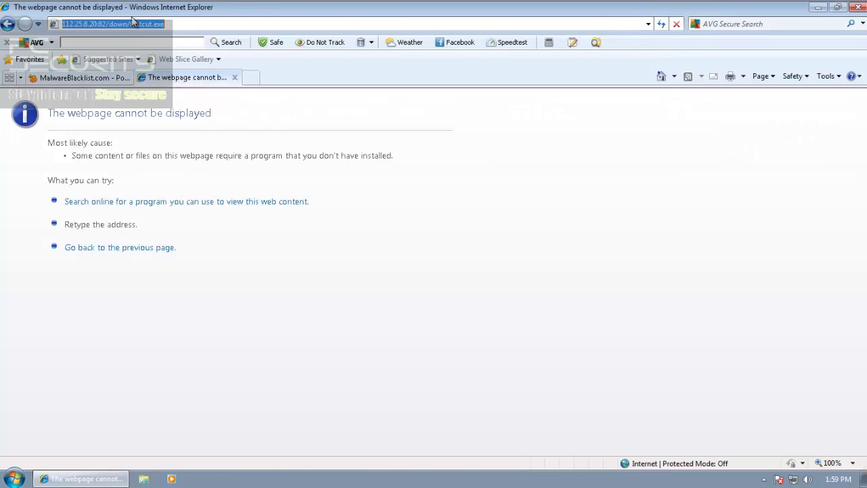
text(v)
key(BackSpace)
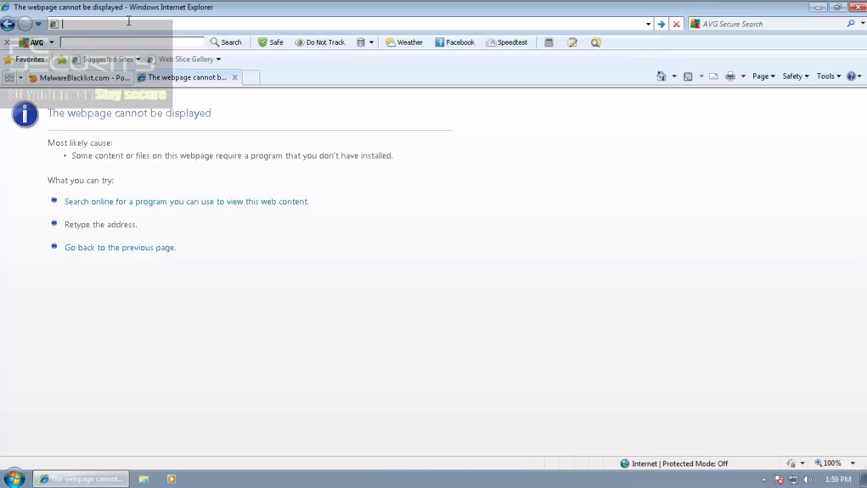
text(uksense.org/TN3.exe)
key(Return)
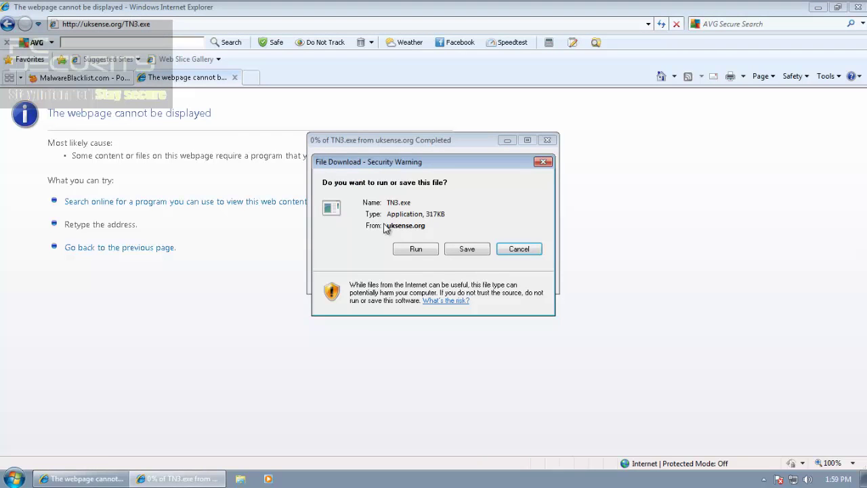
click(404, 250)
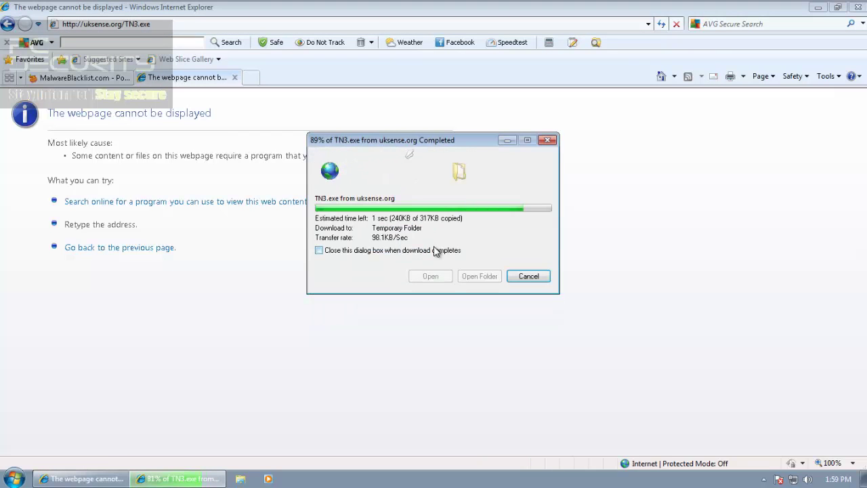
click(467, 224)
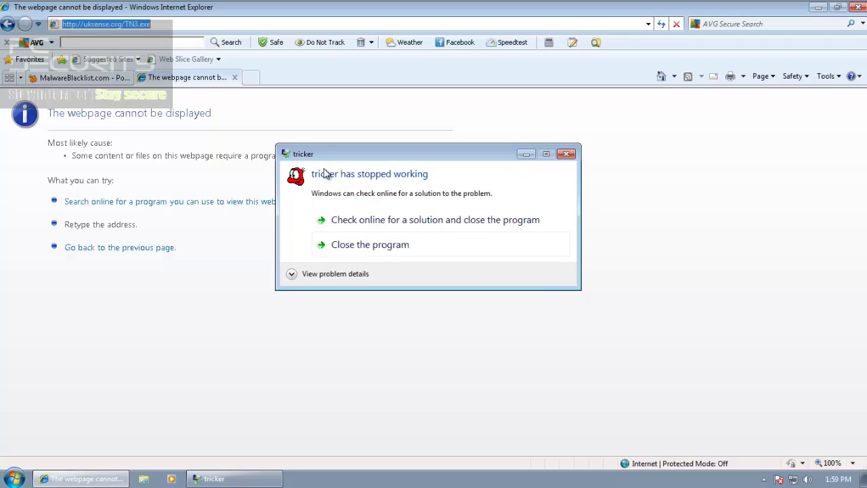
click(353, 192)
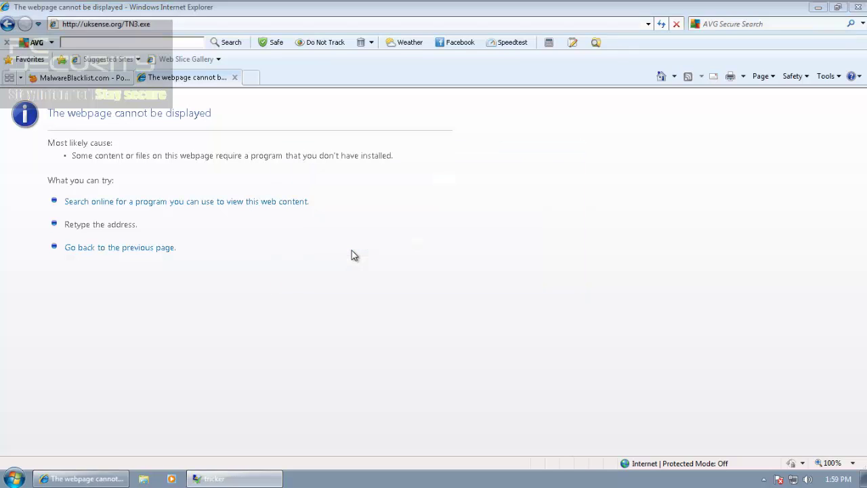
Download and run puranovia.cl's 3vby.exe, allowing the unverified publisher
click(79, 77)
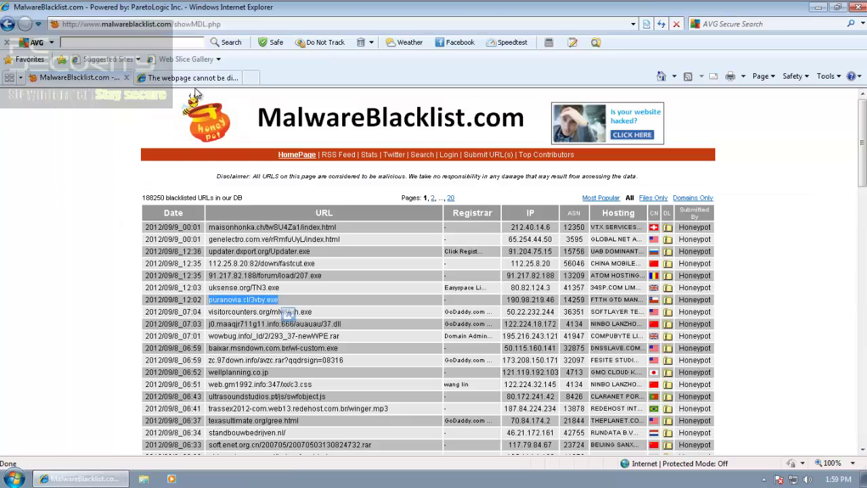
drag(262, 303, 169, 27)
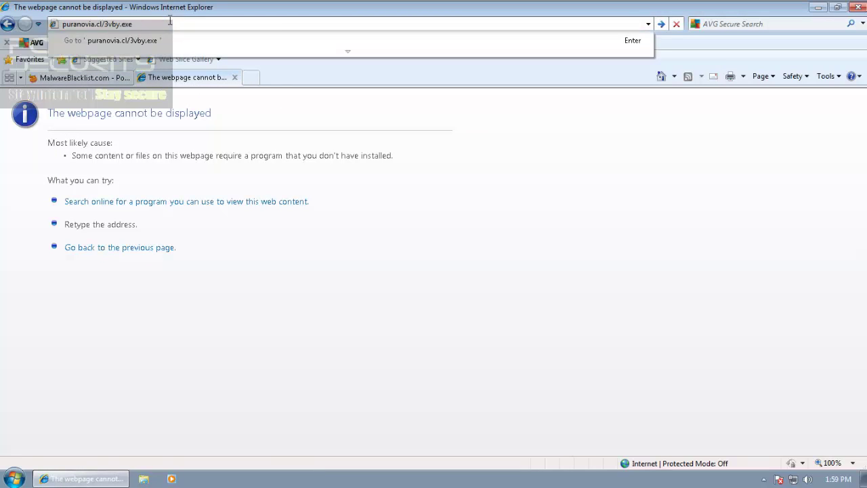
key(Return)
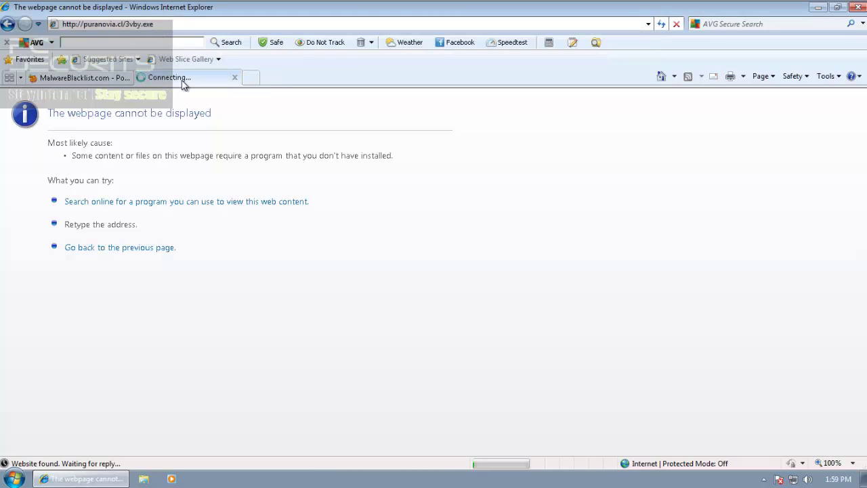
click(417, 249)
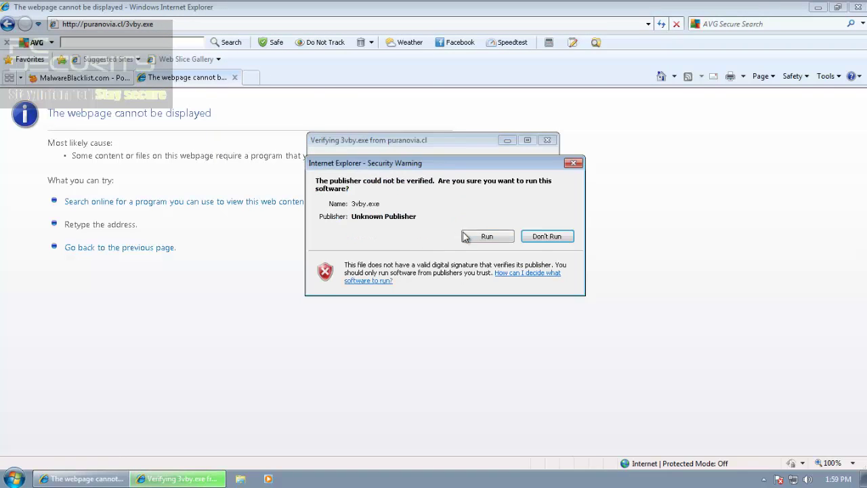
click(464, 236)
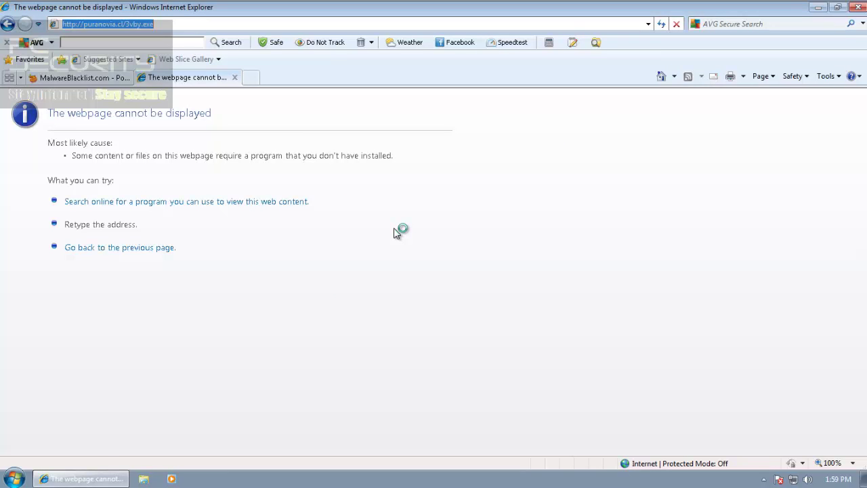
Open visitorcounters.org's Axh.exe URL in the second tab and run the download
click(80, 77)
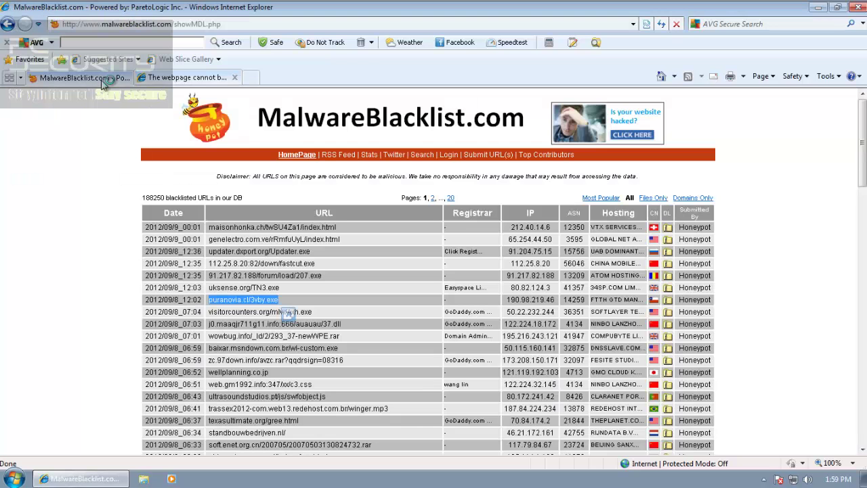
triple_click(255, 314)
key(ctrl+c)
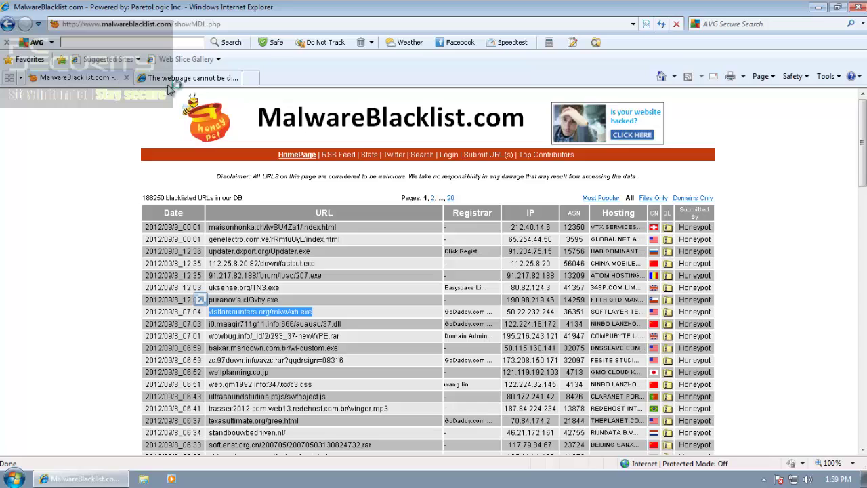
click(171, 78)
click(169, 25)
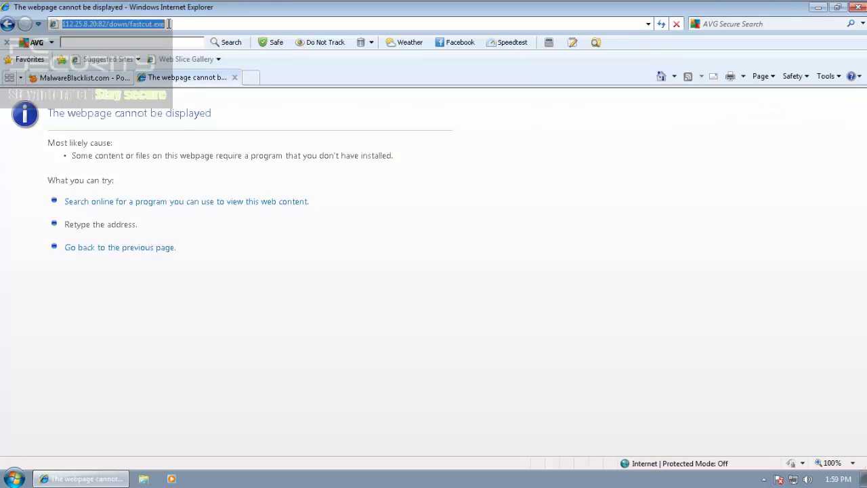
key(ctrl+v)
key(Return)
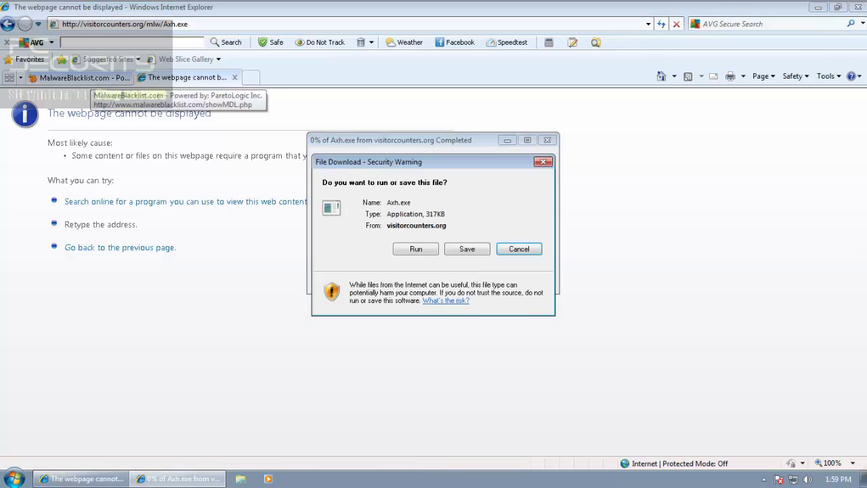
click(405, 249)
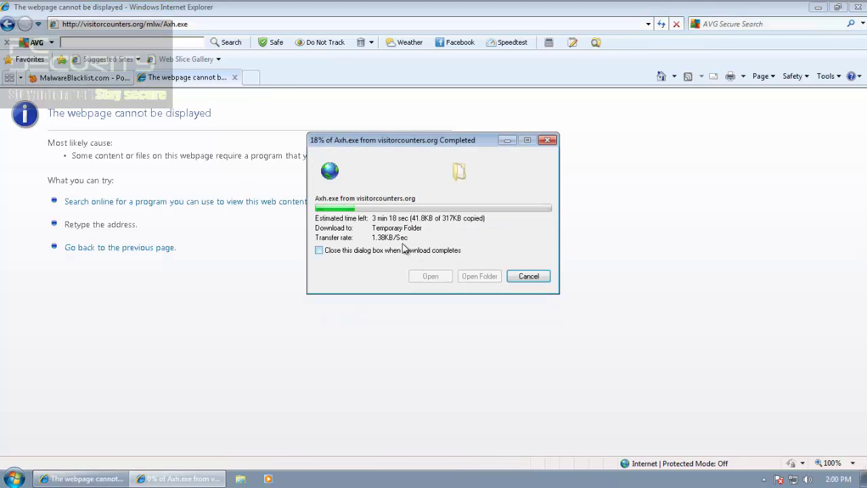
Remove both Trojan horse Cryptic.EGX detections and close the AVG alert
click(91, 78)
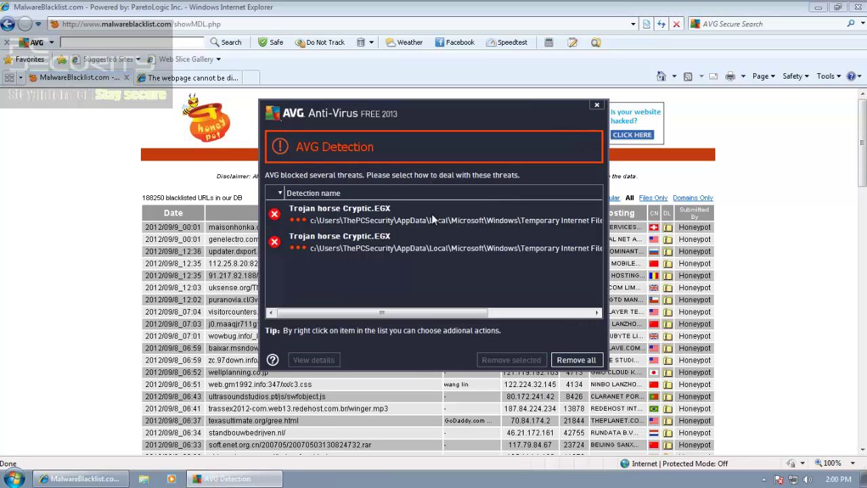
click(596, 363)
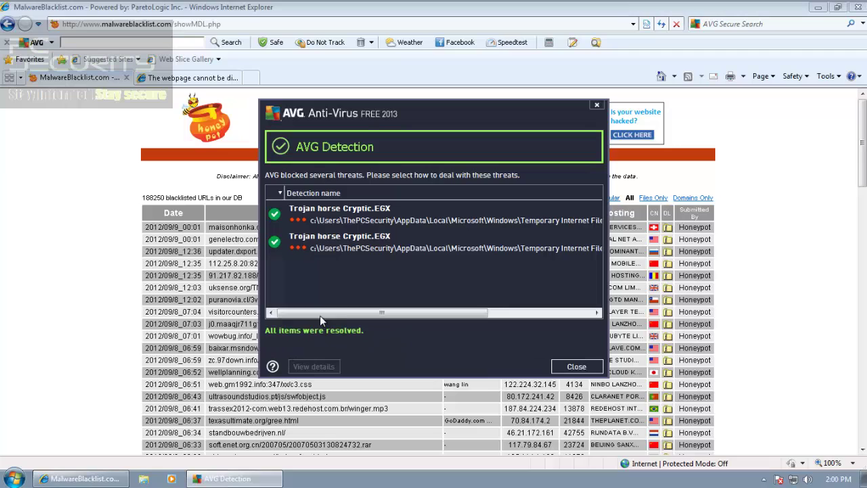
click(573, 366)
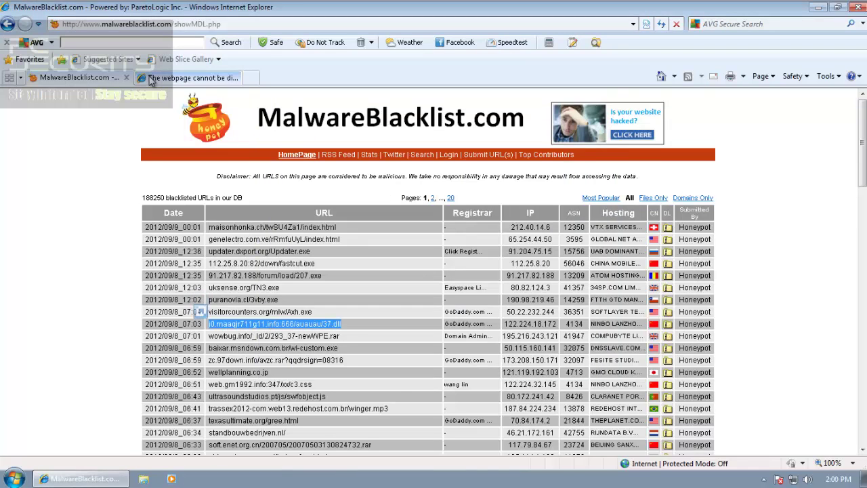
Try the 37.dll sample address in the second tab, then select the wowbug.info address in the list
click(190, 77)
click(129, 24)
text(j0.maaqjr711g11.info:666/auauau/37.dll)
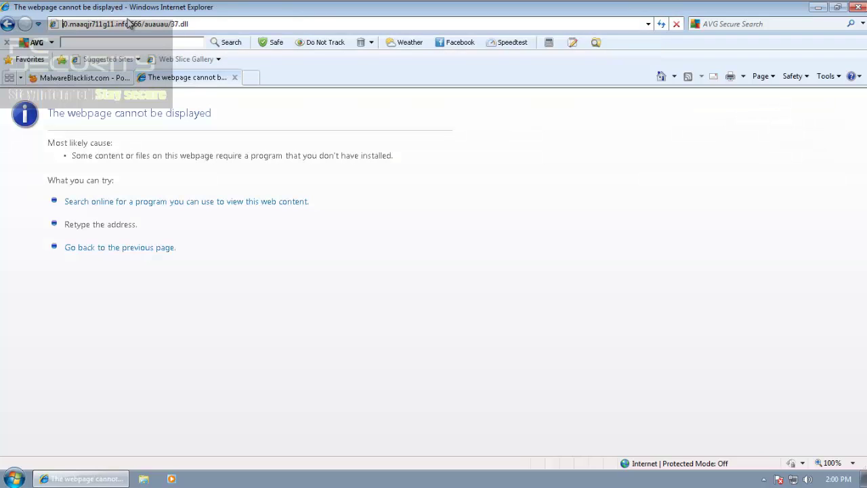
key(Return)
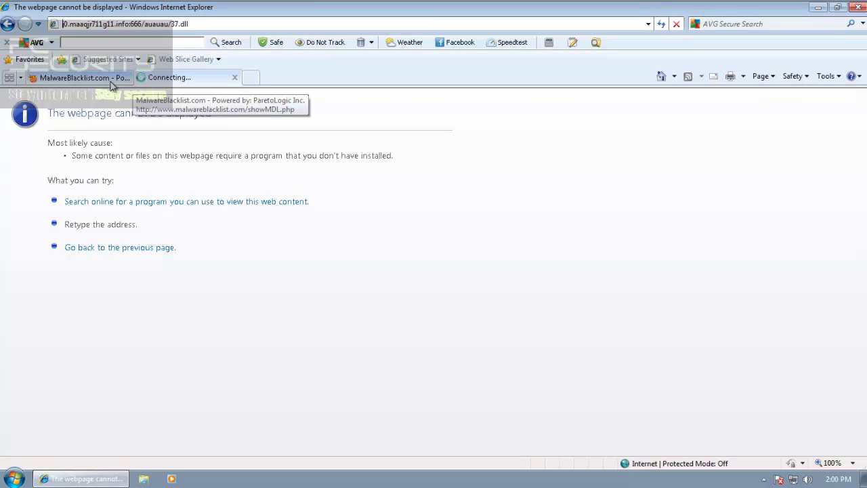
click(119, 78)
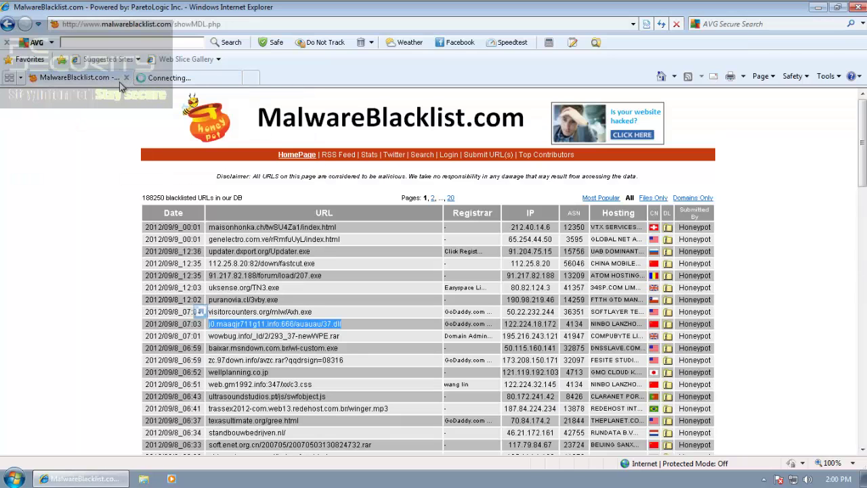
triple_click(265, 335)
key(ctrl+c)
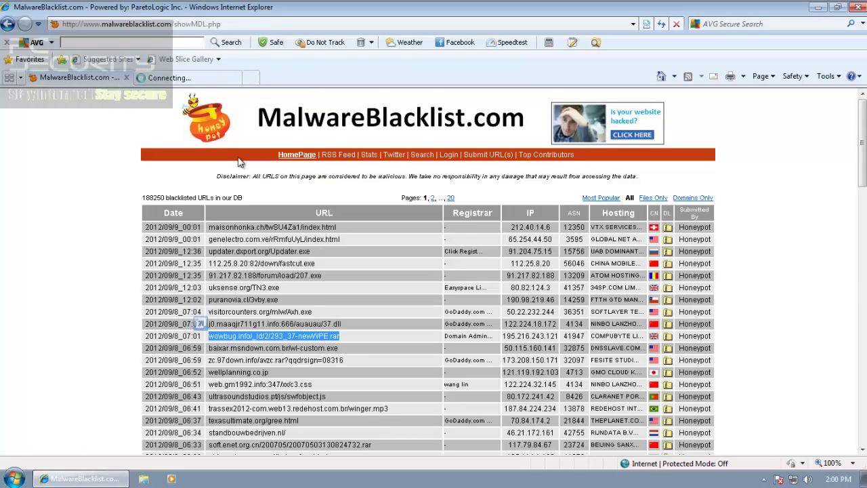
Open a third tab and close the second tab stuck connecting
click(190, 78)
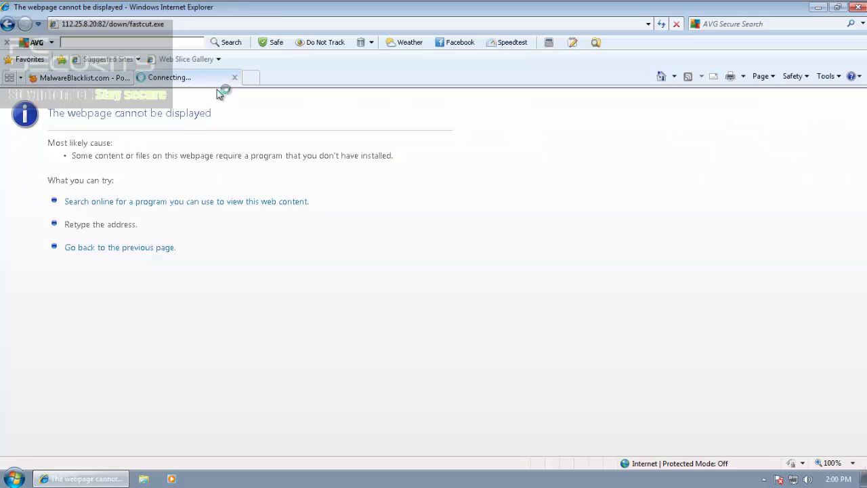
click(249, 77)
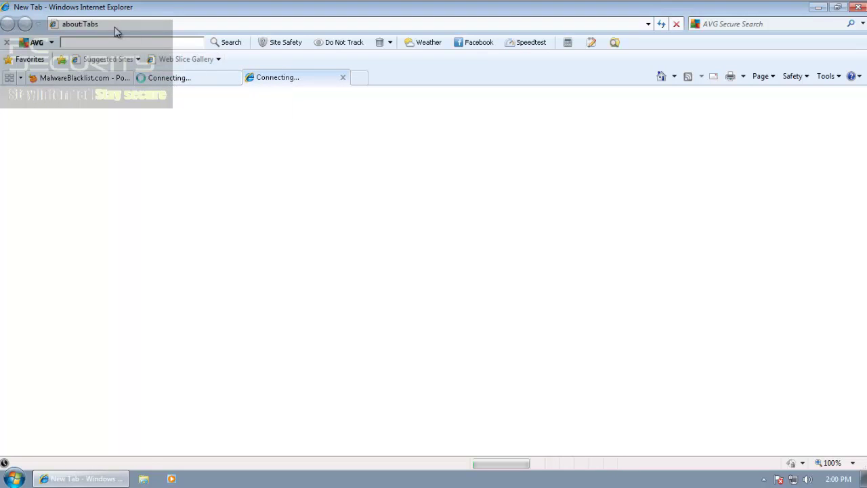
click(174, 79)
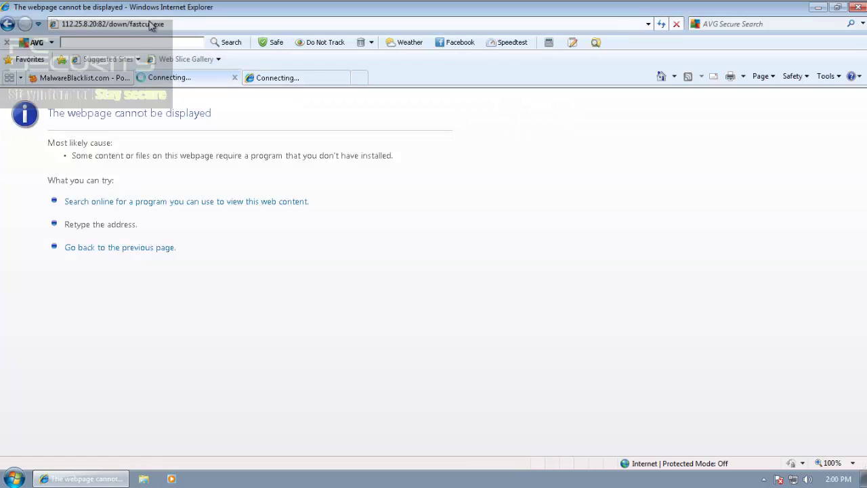
click(150, 24)
click(259, 80)
click(205, 80)
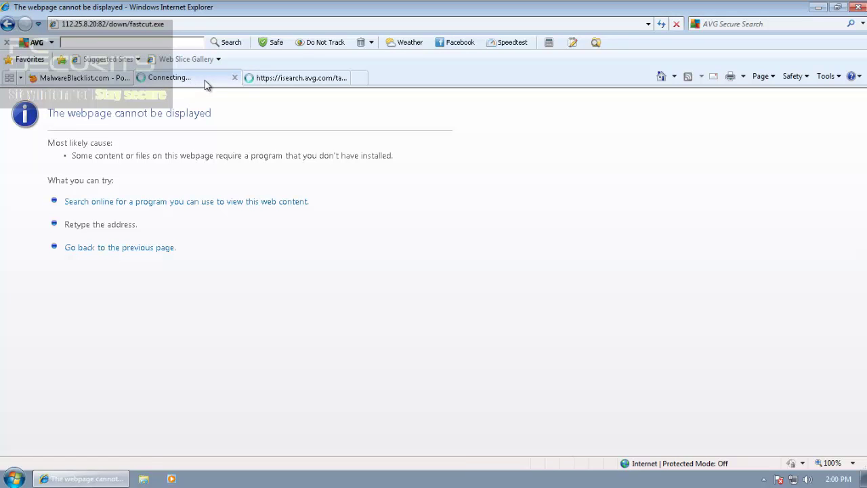
click(245, 80)
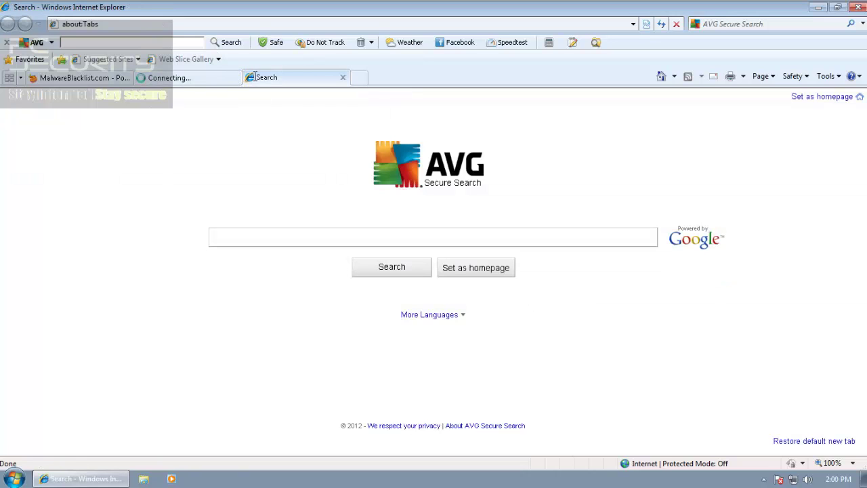
Load the wowbug.info download address in the Search tab
click(150, 25)
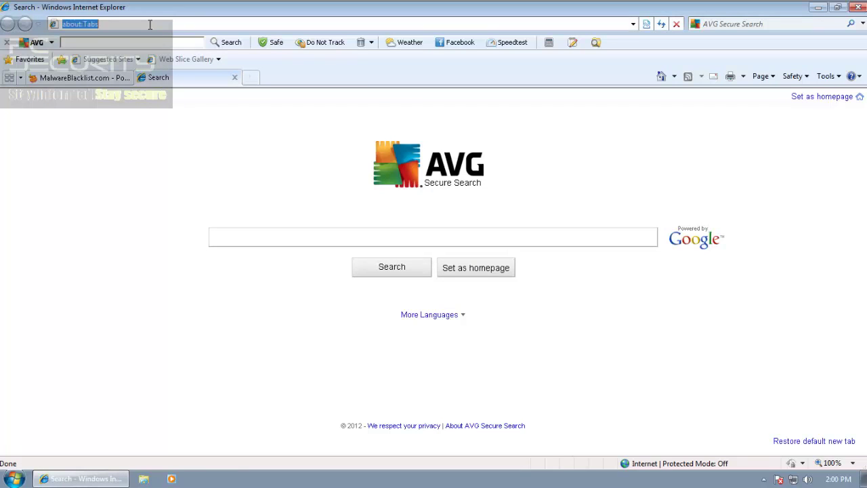
key(ctrl+v)
key(Return)
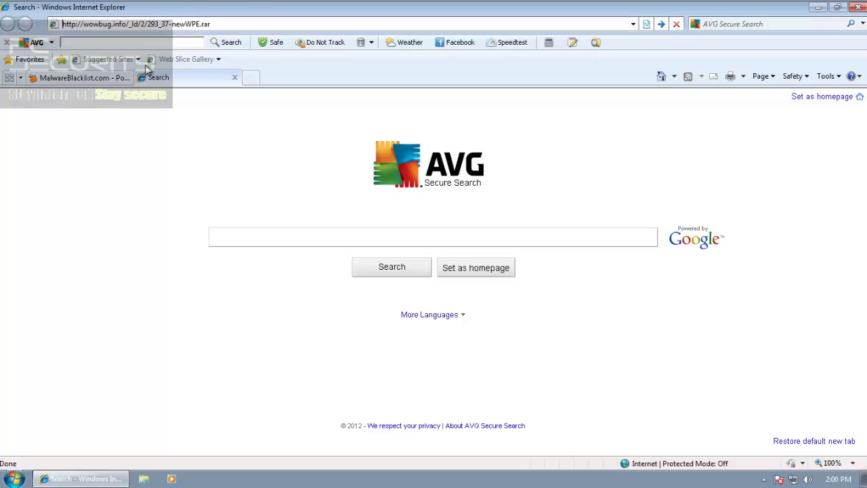
click(115, 79)
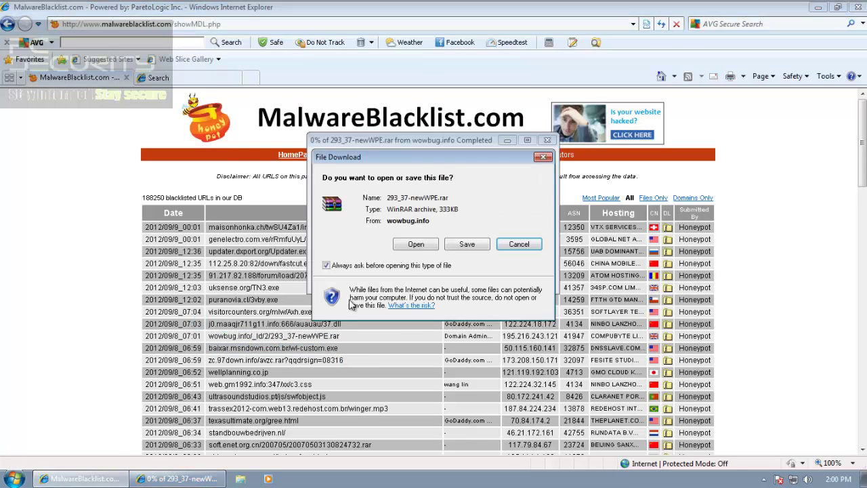
Run PermEdit.exe from 293_37-newWPE.rar and let AVG remove Trojan horse Generic10.SGC
click(405, 250)
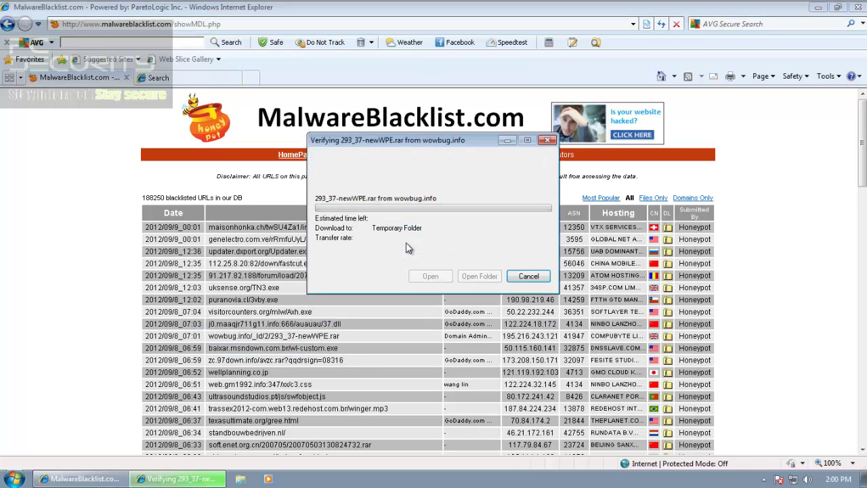
click(356, 221)
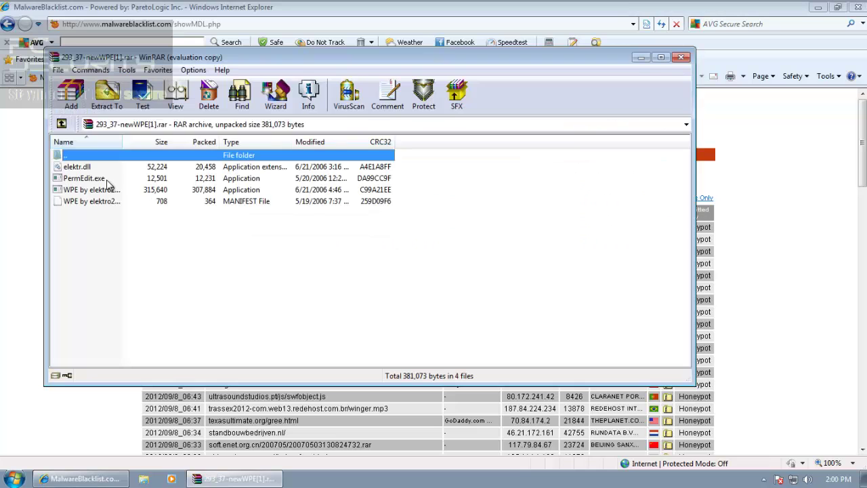
double_click(106, 180)
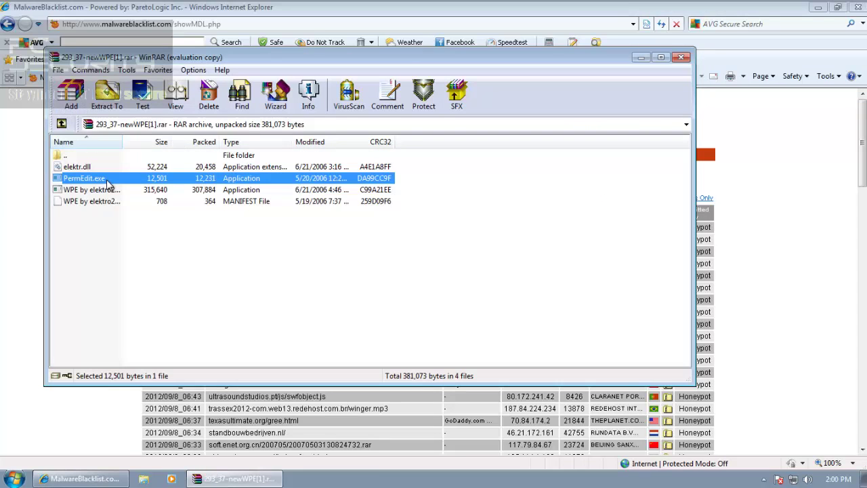
click(90, 180)
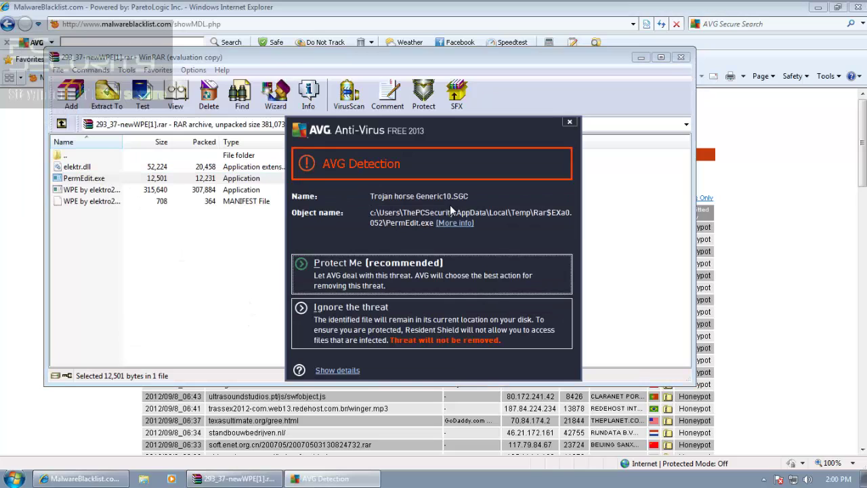
click(354, 274)
click(683, 58)
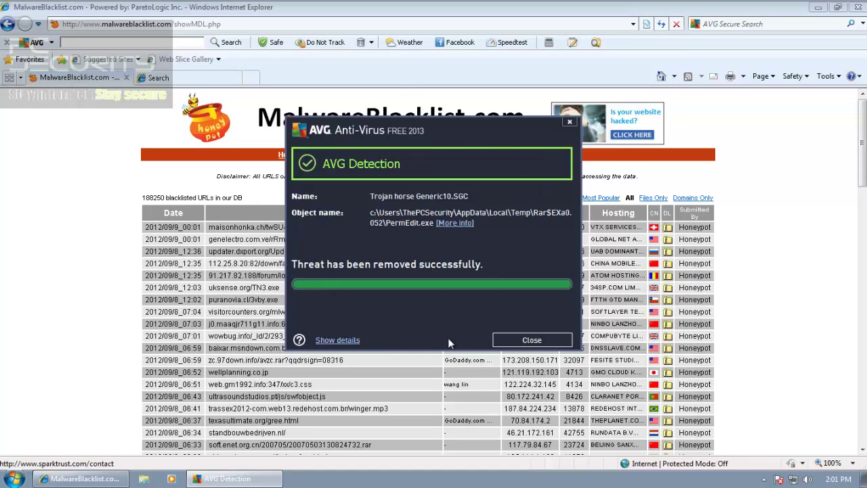
Load the zc.97down.info URL from the blacklist in the AVG search tab
click(527, 337)
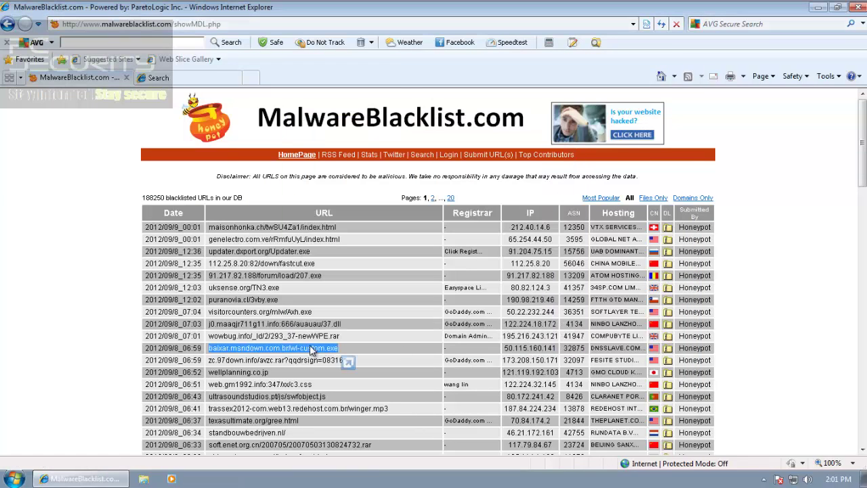
triple_click(301, 357)
key(ctrl+c)
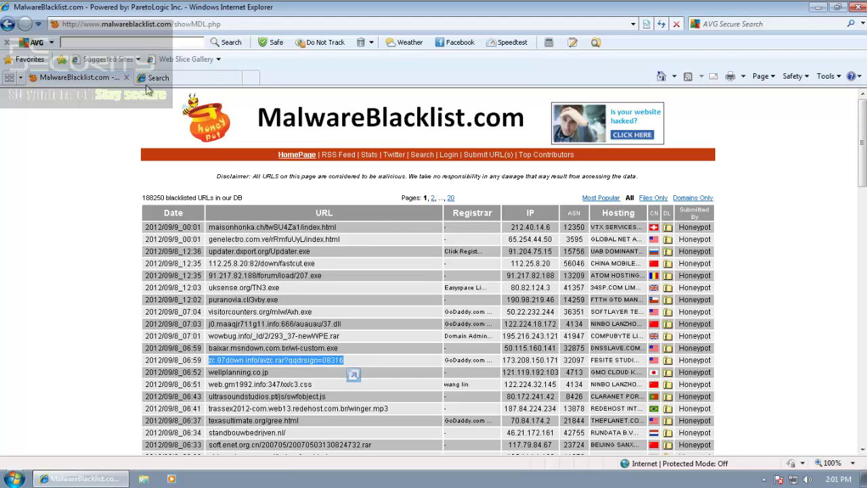
click(156, 79)
key(ctrl+v)
key(Return)
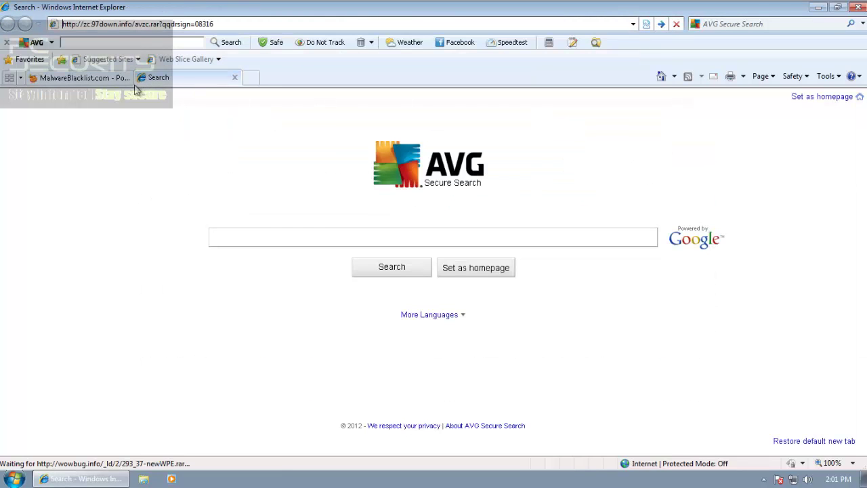
click(81, 77)
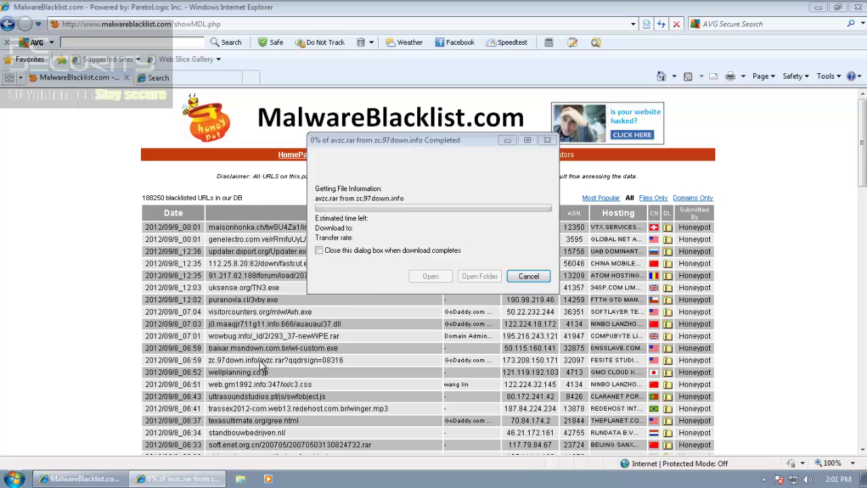
Run the executable inside avzc.rar and let AVG remove Trojan horse Generic3_c.ZBF
click(415, 244)
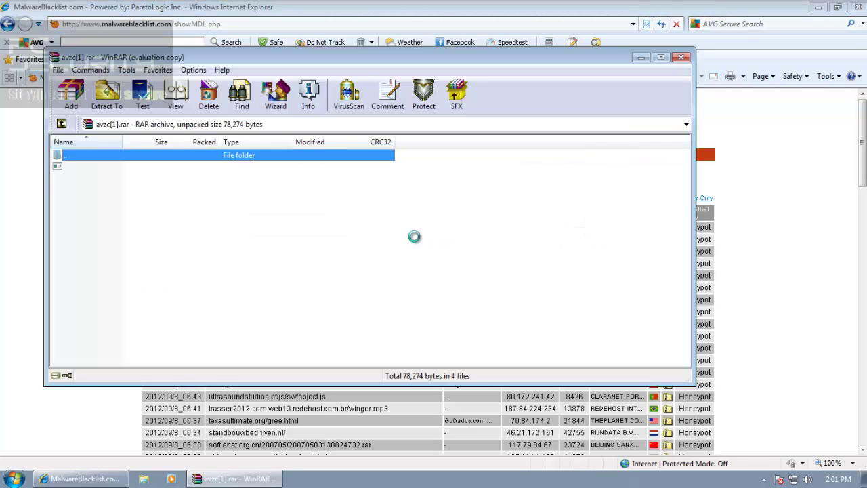
double_click(72, 169)
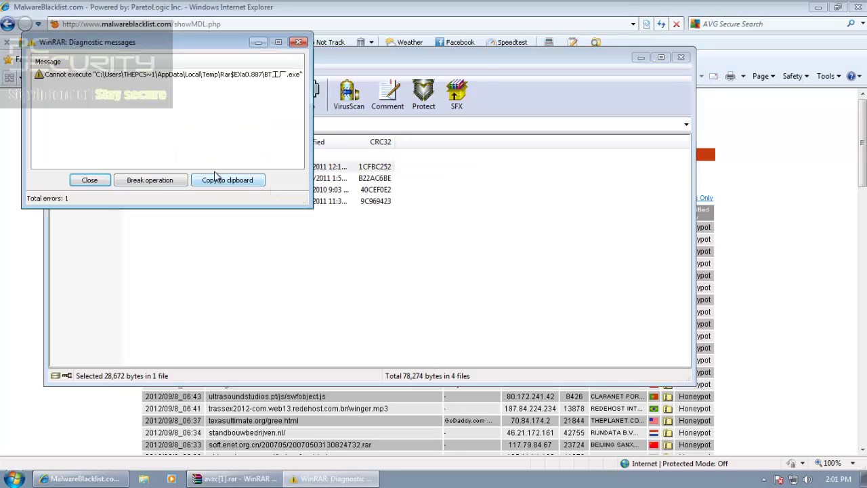
click(95, 180)
click(683, 58)
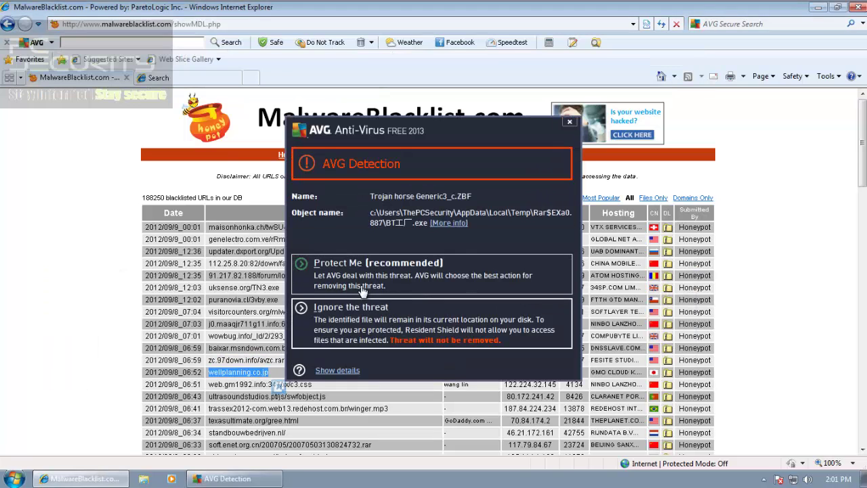
click(366, 271)
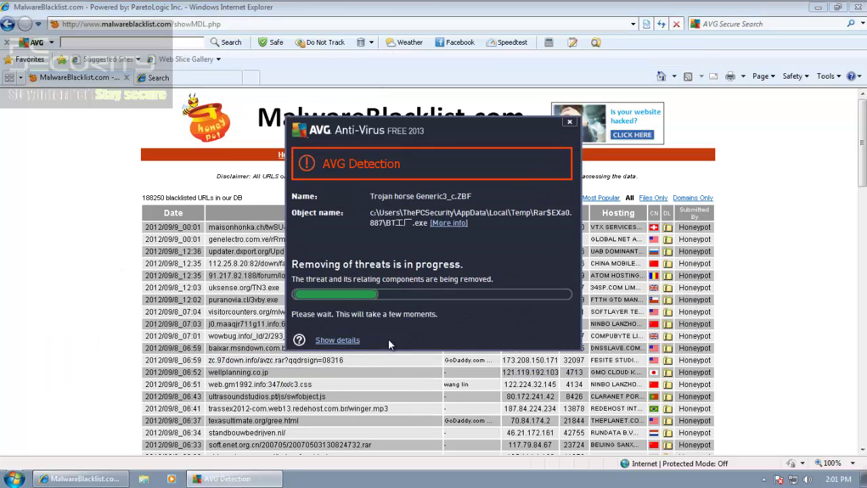
Load wellplanning.co.jp in the AVG search tab
click(530, 340)
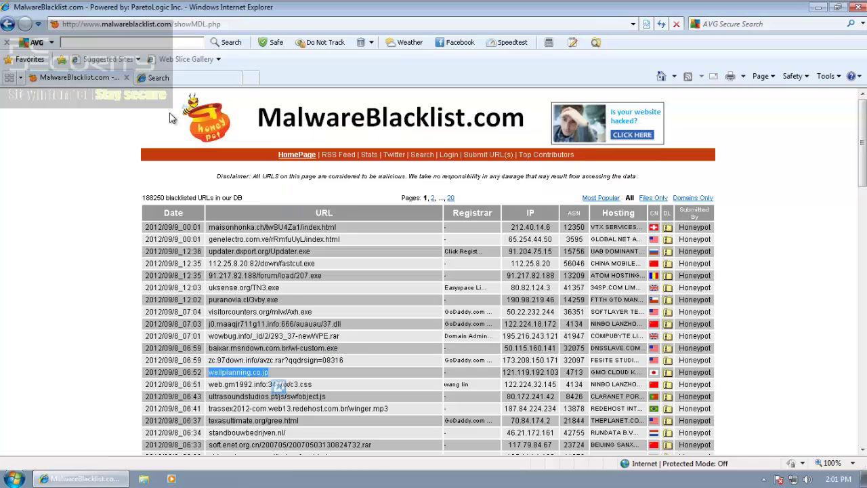
click(163, 77)
click(153, 24)
text(wellplanning.co.jp)
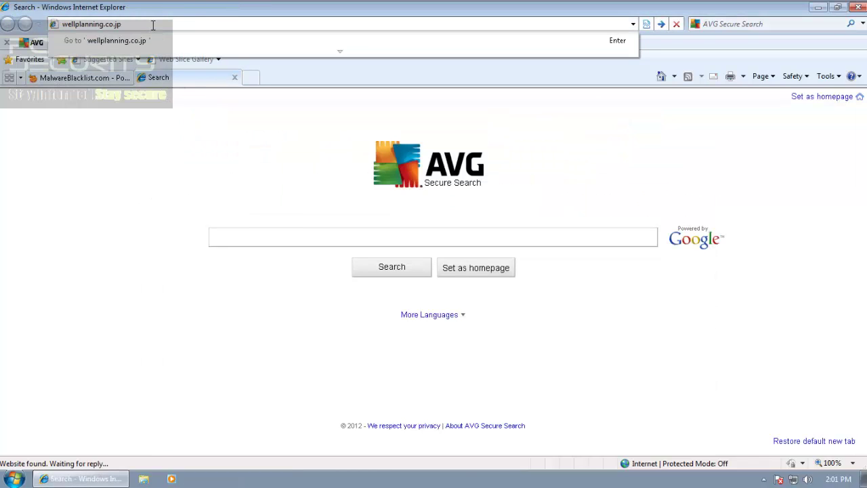
key(Return)
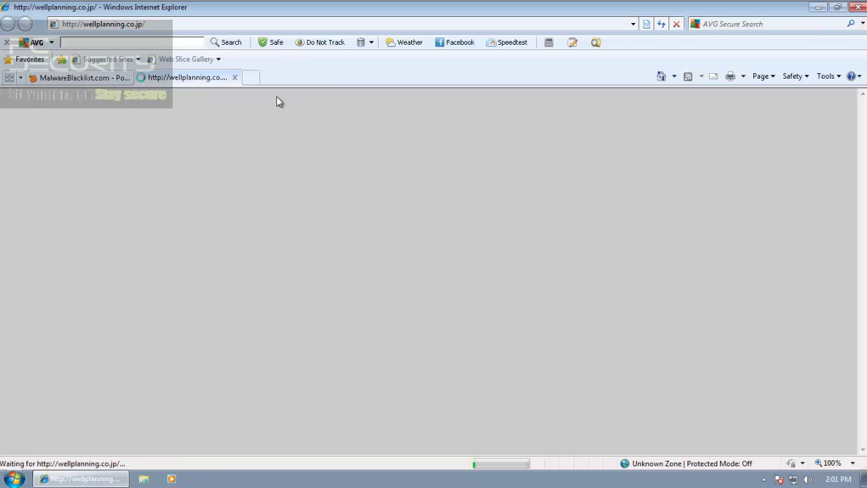
click(87, 77)
Dismiss AVG's Blackhole exploit removal notice and reload wellplanning.co.jp
drag(250, 384, 252, 362)
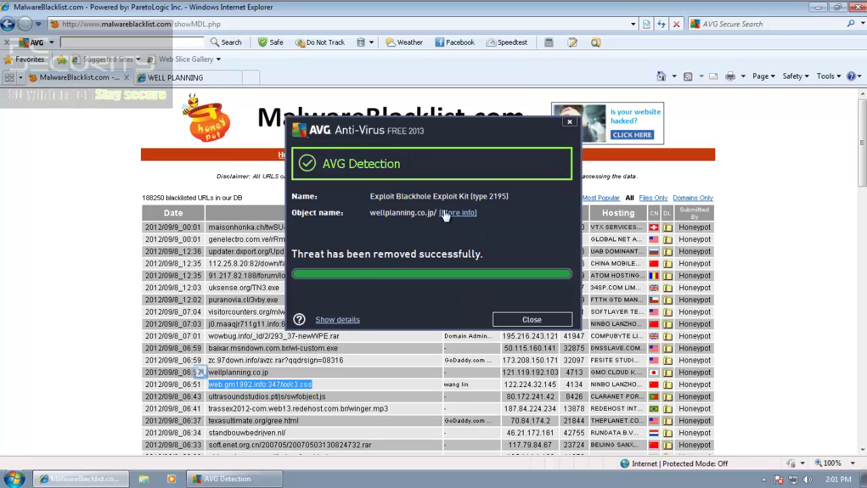
click(515, 320)
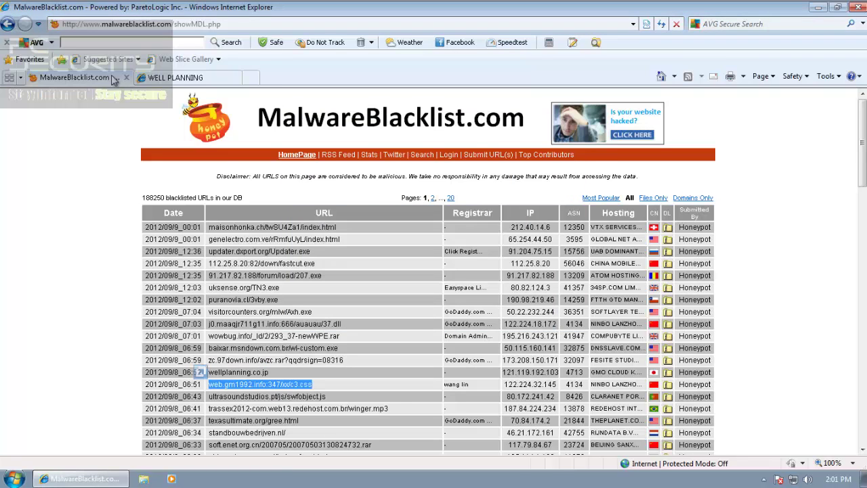
click(165, 77)
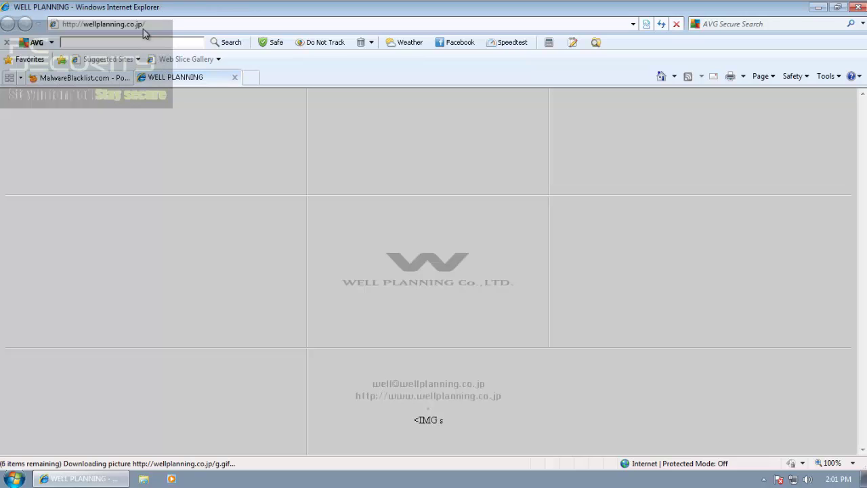
click(122, 24)
key(Return)
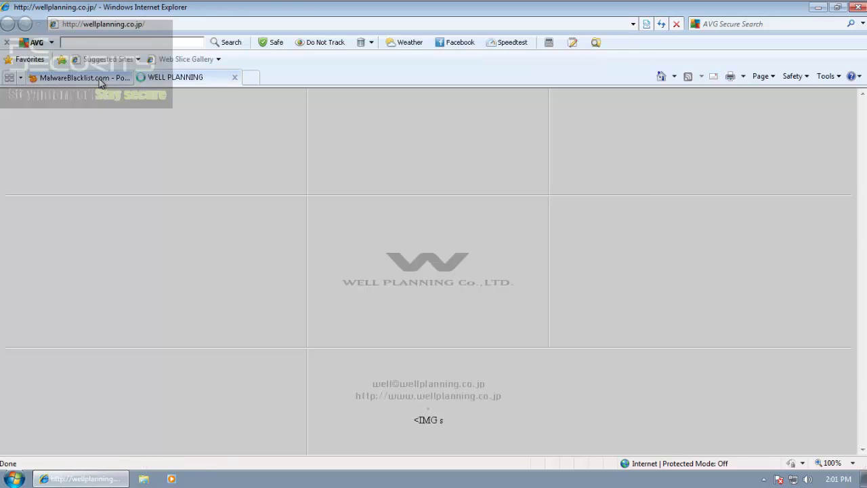
click(101, 79)
Load the ultrasoundstudios.pt swfobject.js URL in the WELL PLANNING tab
triple_click(274, 399)
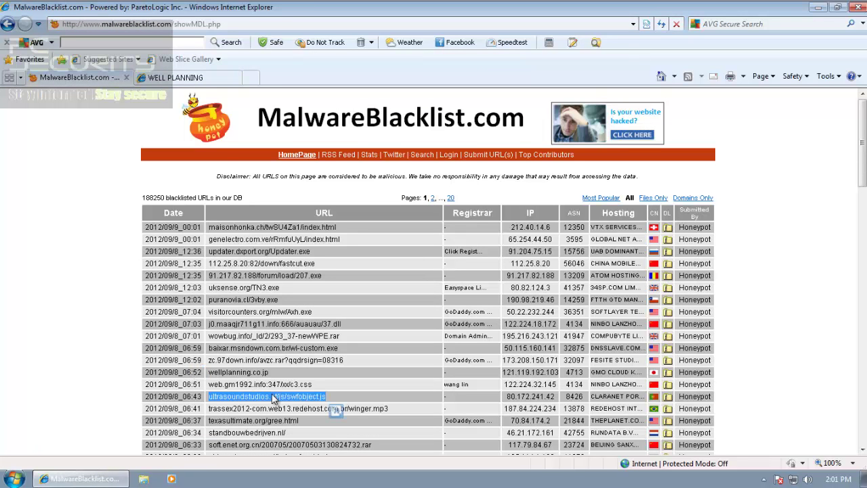
click(194, 79)
click(165, 24)
text(ultrasoundstudios.pt/js/swfobject.js)
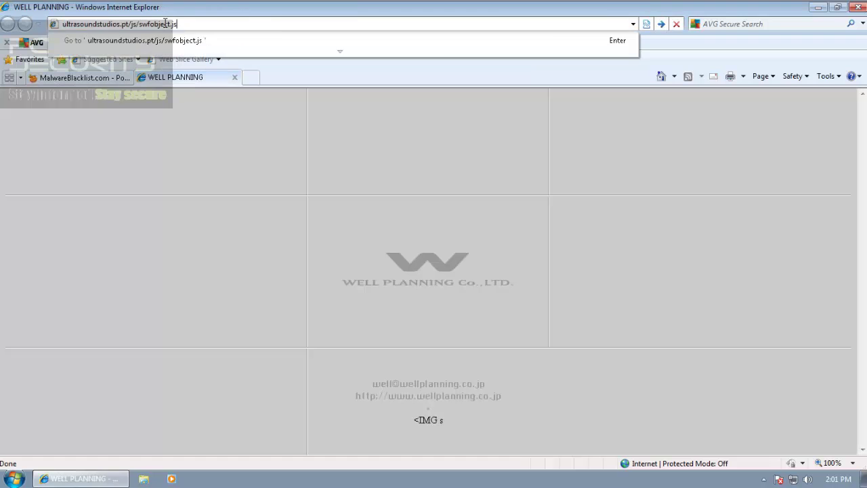
key(Return)
click(102, 79)
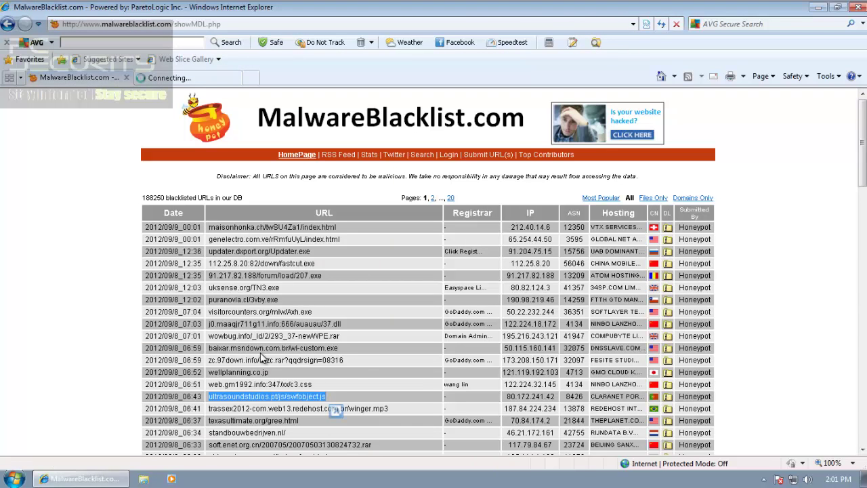
Dismiss AVG's exploit removal notice, run the downloaded swfobject.js, and dismiss its script error
click(194, 78)
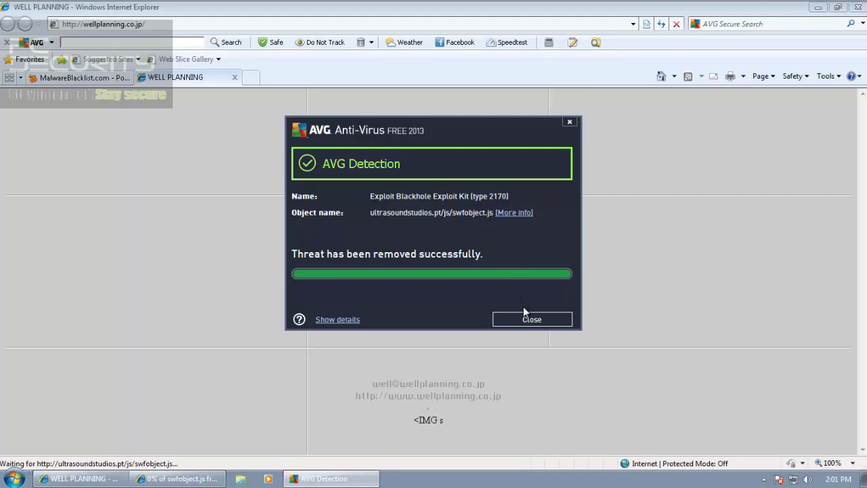
click(533, 319)
click(401, 248)
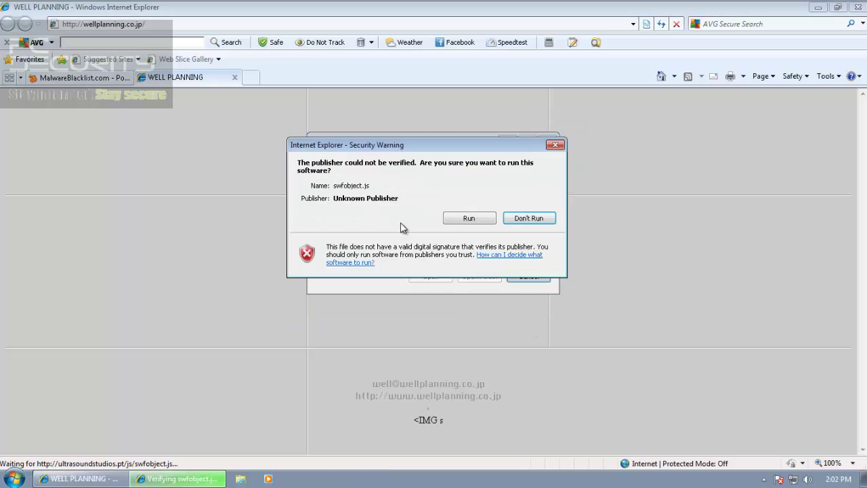
click(458, 221)
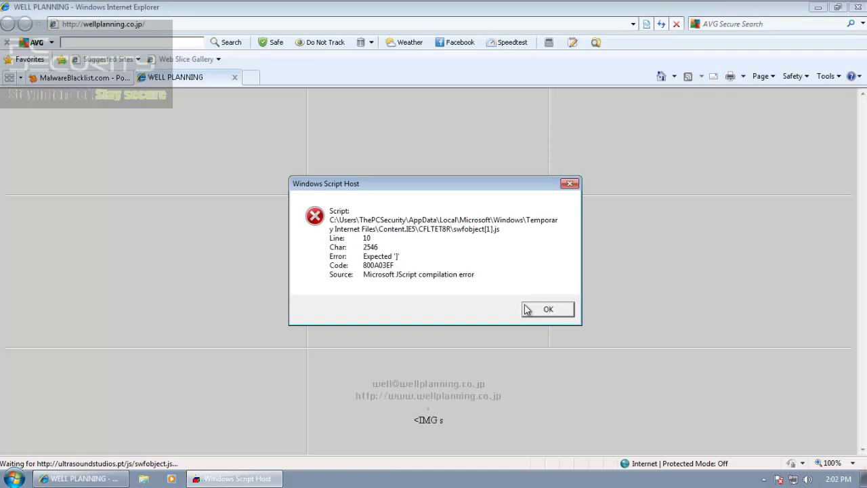
click(547, 308)
click(252, 77)
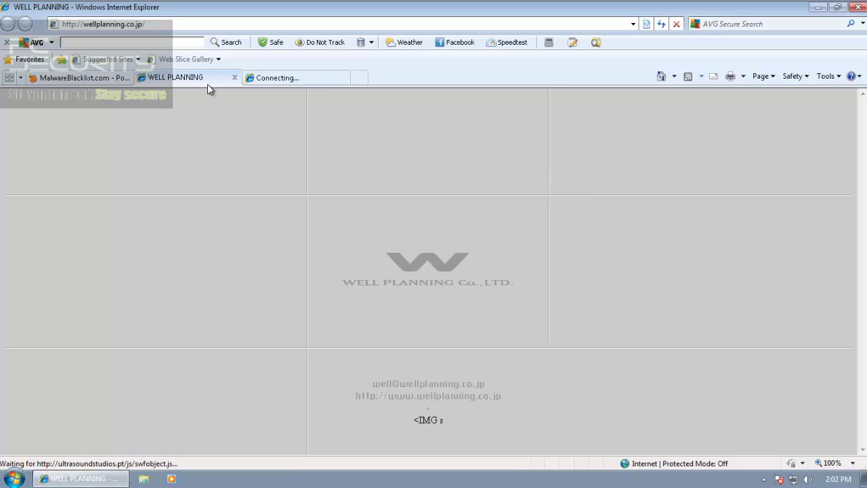
Load the trassex2012 winger.mp3 URL in the new tab and close the stalled media player
click(234, 77)
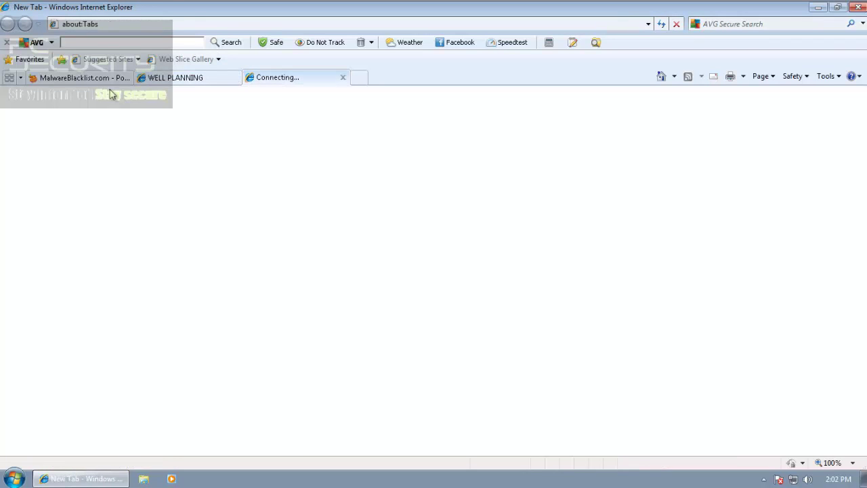
click(80, 79)
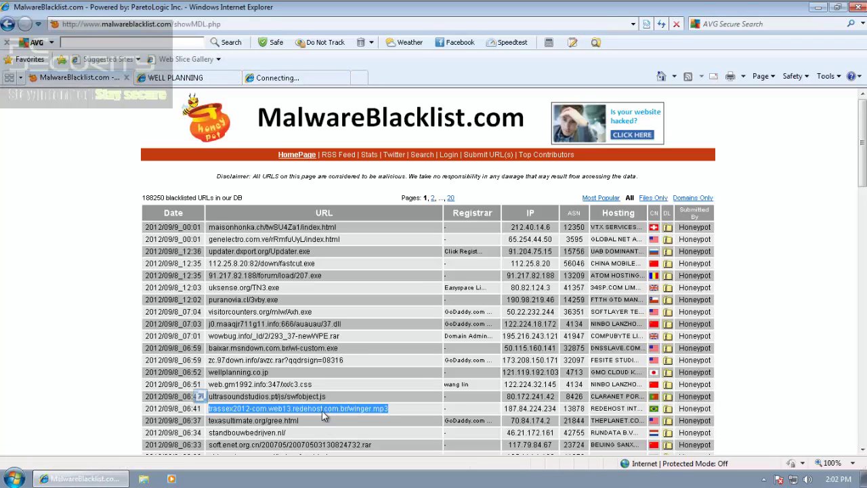
click(275, 78)
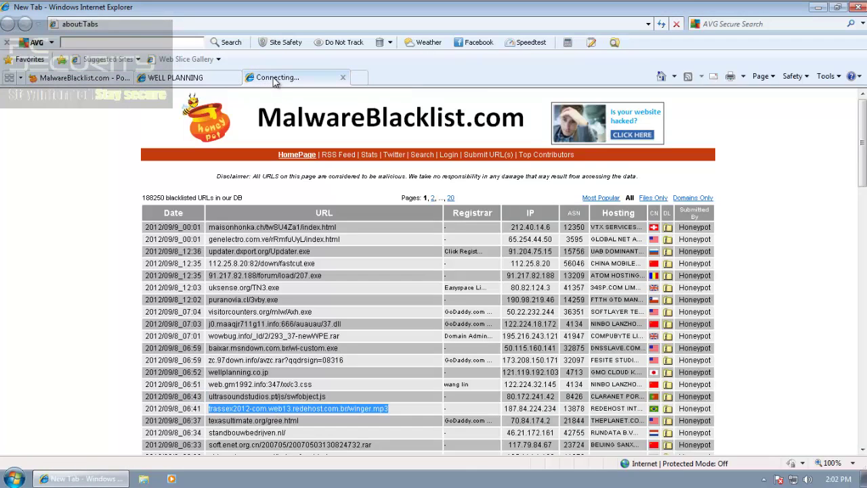
click(130, 24)
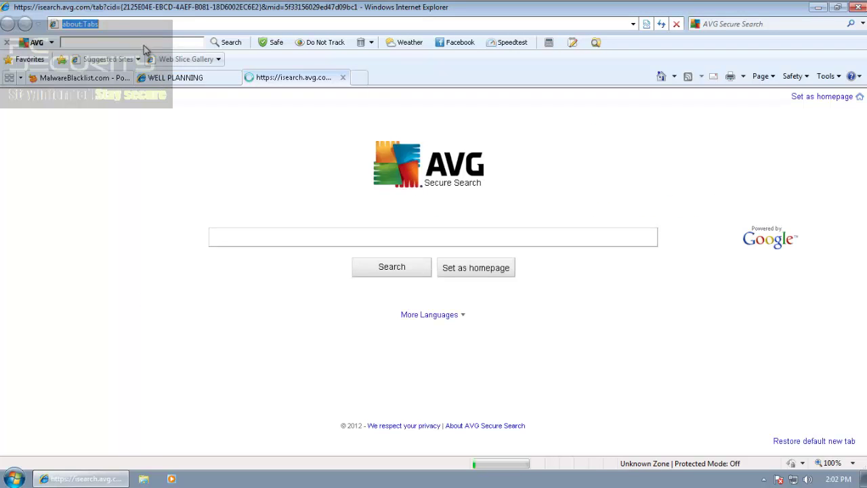
text(trassex2012-com.web13.redehost.com.br/winger.mp3)
key(Return)
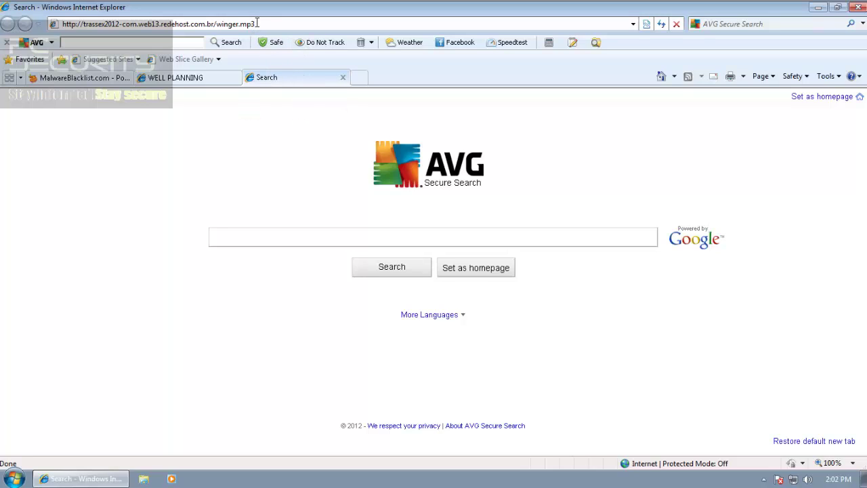
key(Return)
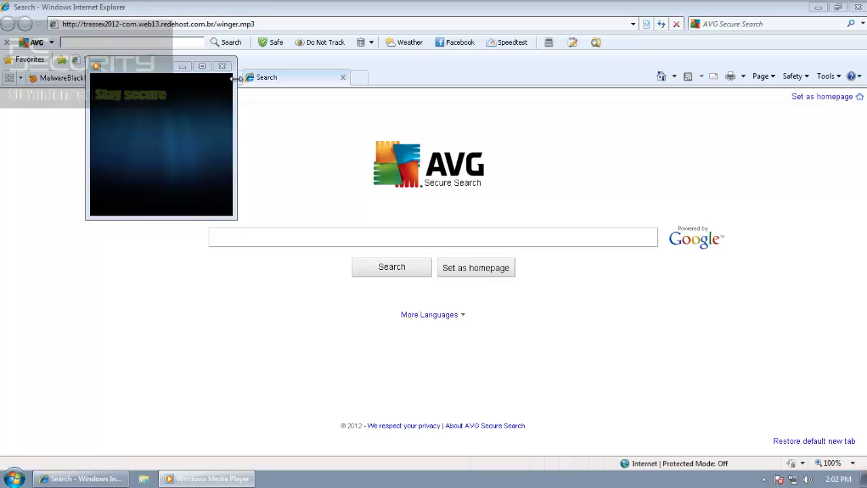
mouse_move(222, 66)
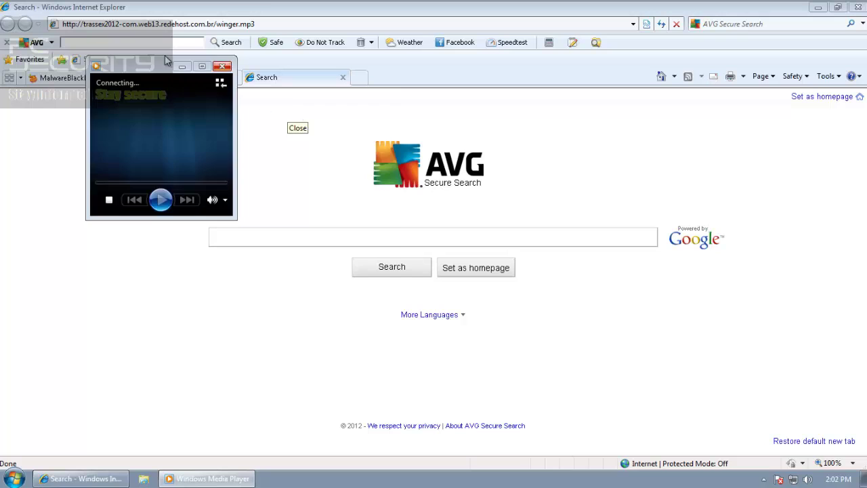
mouse_move(167, 61)
mouse_down()
mouse_move(327, 101)
mouse_move(332, 174)
mouse_up()
click(427, 170)
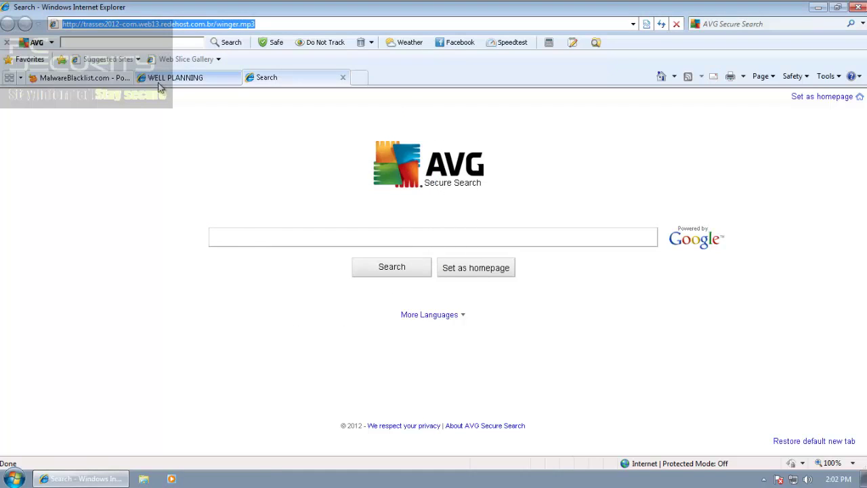
Close the WELL PLANNING tab and select the soft.enet.org.cn .rar URL
click(81, 78)
click(180, 80)
click(240, 77)
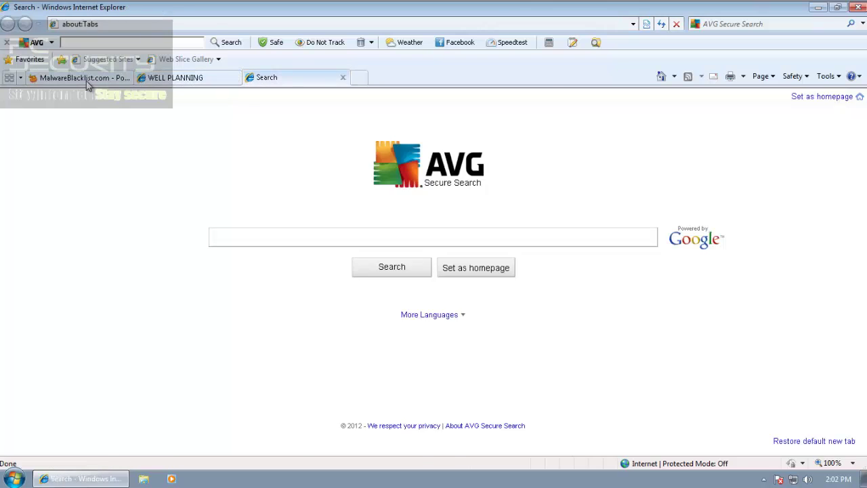
click(87, 81)
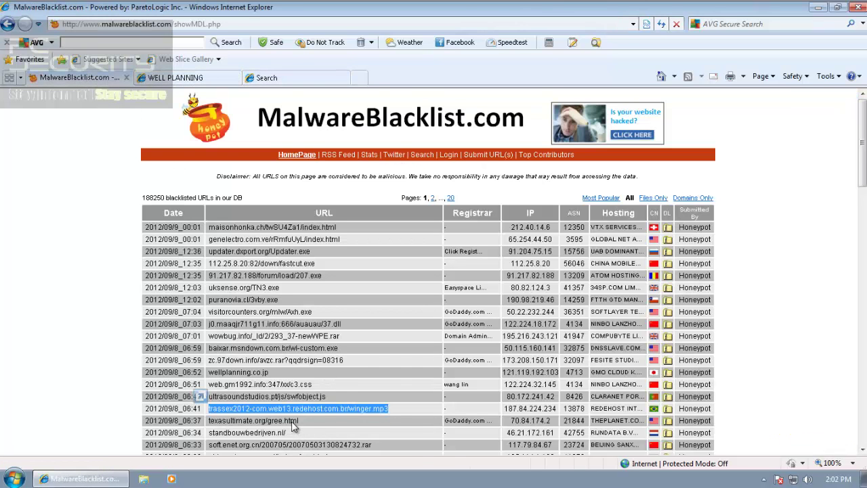
click(259, 443)
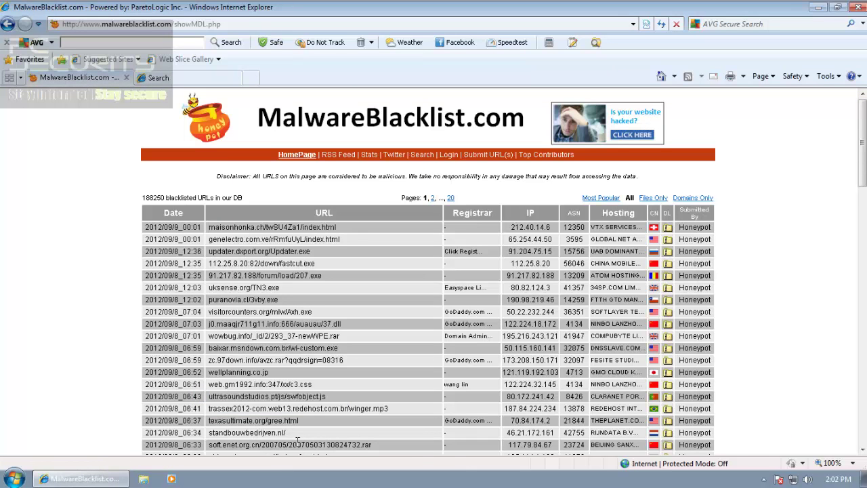
triple_click(303, 444)
Download the soft.enet.org.cn .rar, run qqmsghj2007.exe, and let AVG remove Trojan horse Generic10.LDZ
drag(303, 444, 175, 23)
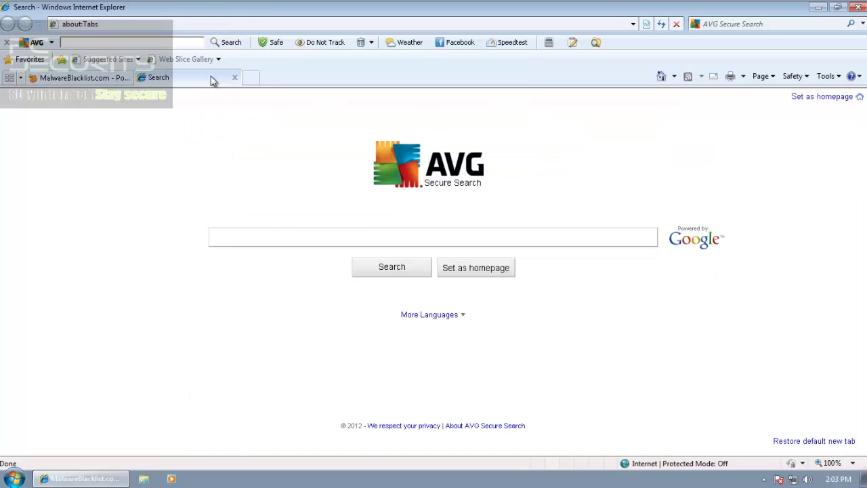
key(Return)
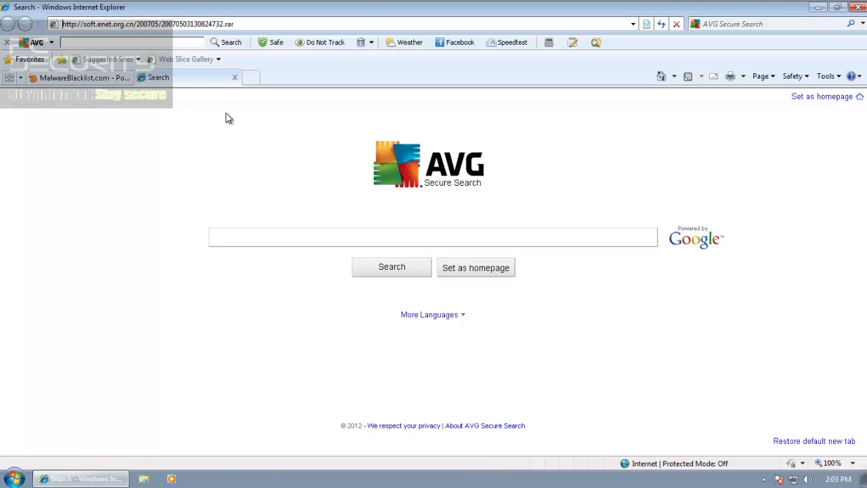
click(415, 242)
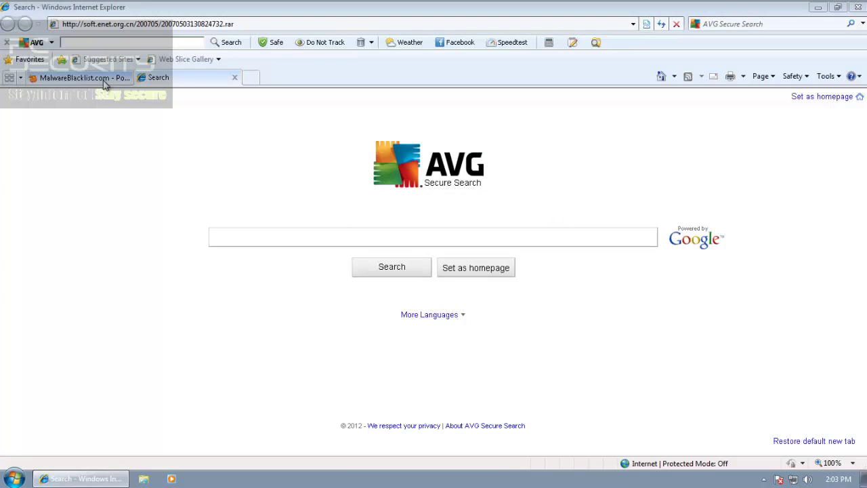
click(81, 78)
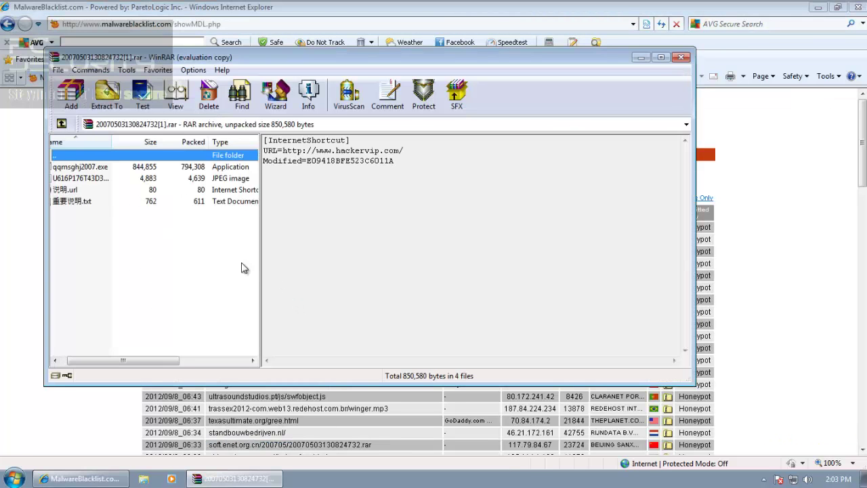
click(71, 179)
double_click(103, 166)
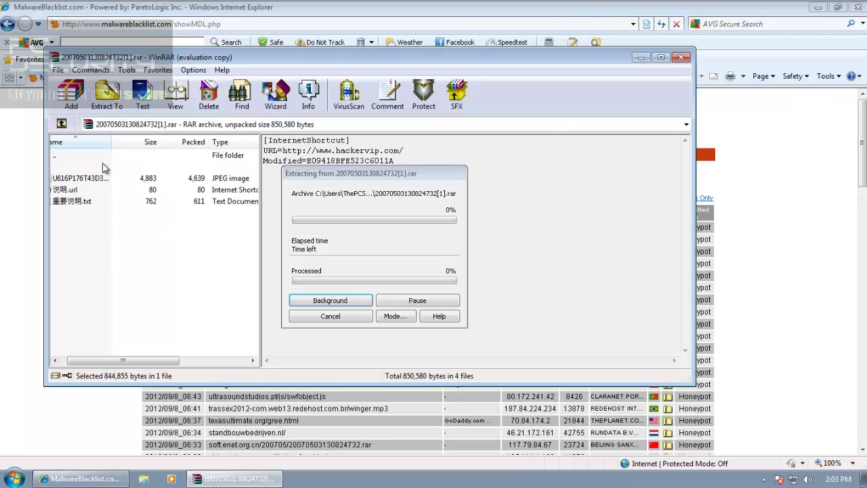
click(681, 57)
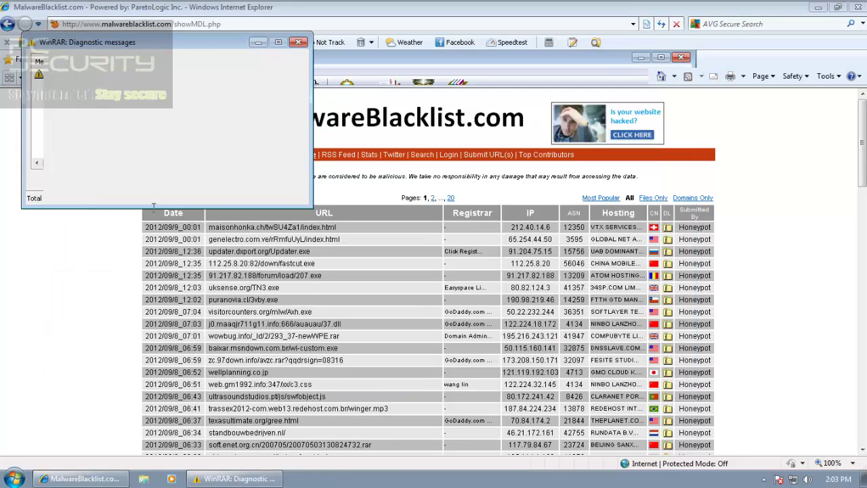
click(89, 180)
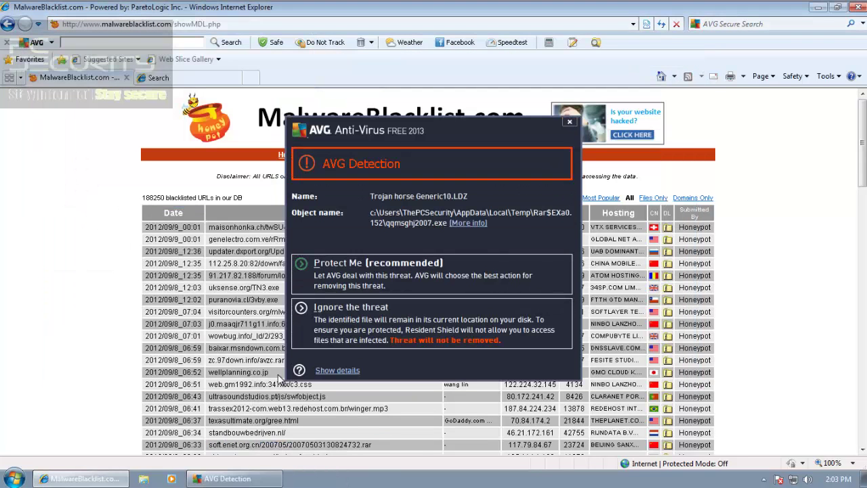
click(326, 271)
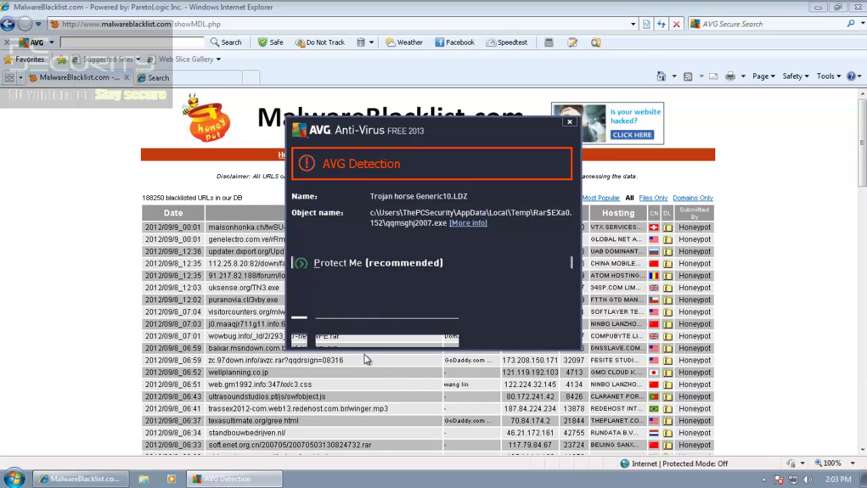
Load and run the s2c.co.in functions.js script after AVG removes its Blackhole exploit
click(535, 340)
scroll(261, 267, down, 5)
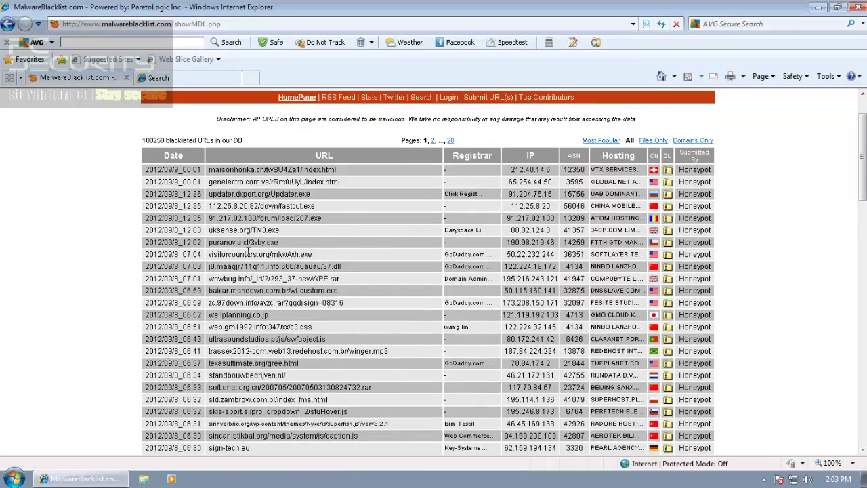
drag(266, 352, 163, 77)
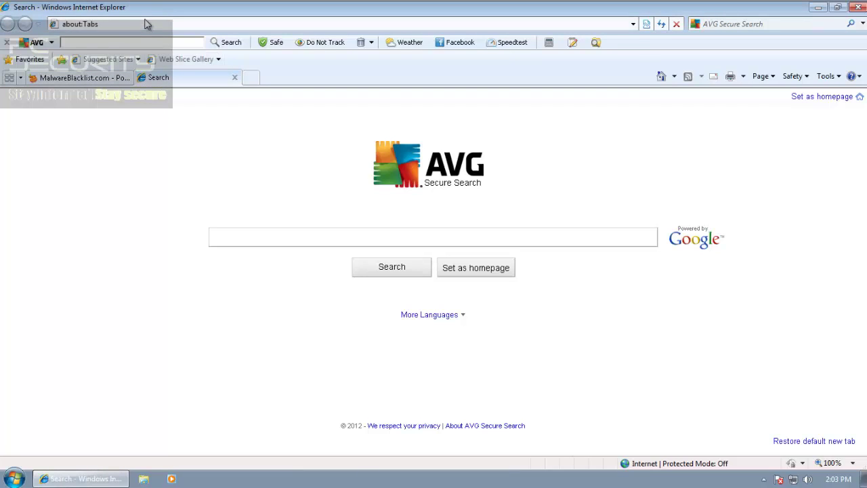
drag(147, 24, 147, 24)
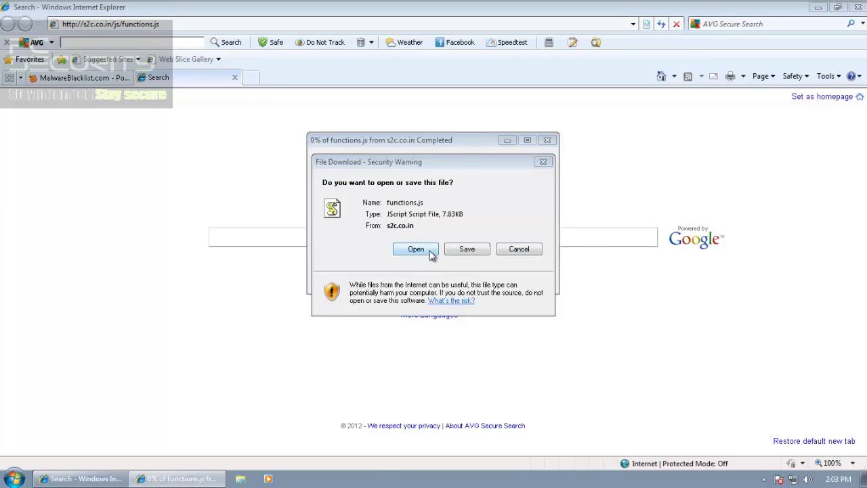
click(407, 249)
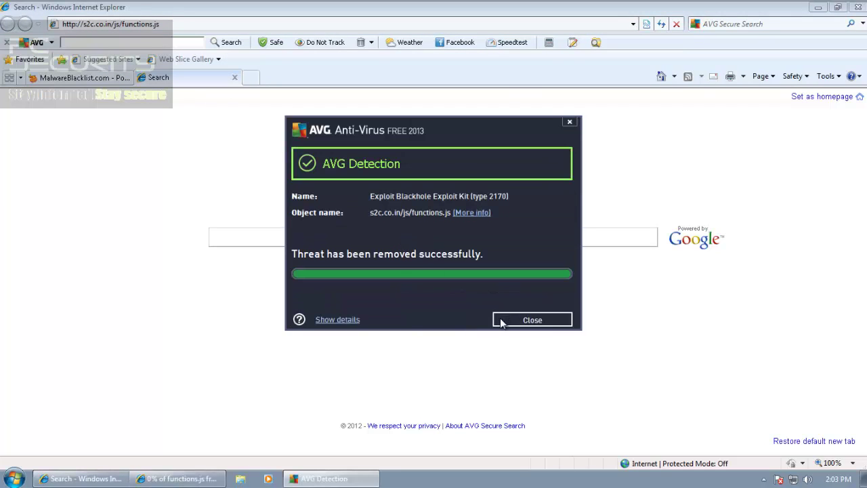
click(505, 319)
click(405, 250)
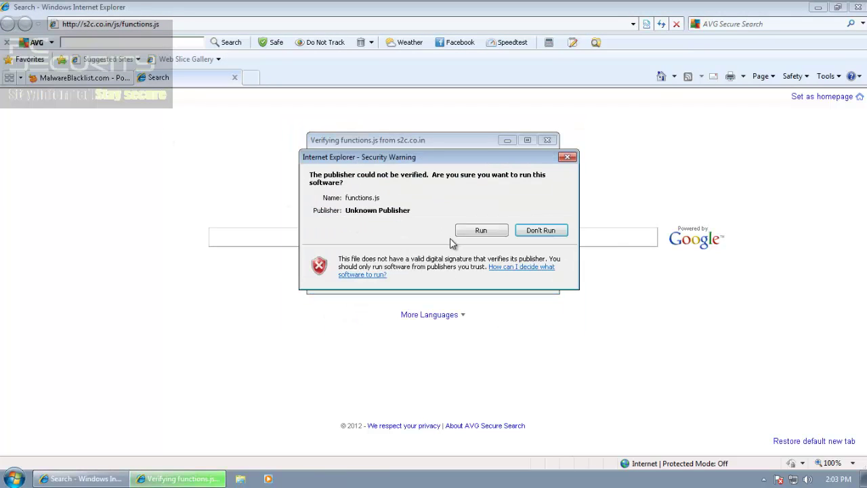
click(460, 234)
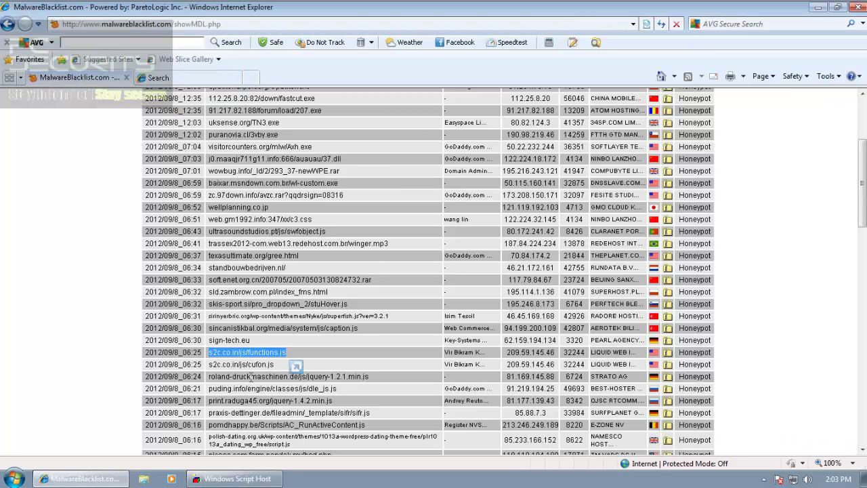
Load and open the roland-druckmaschinen.de jquery-1.2.1.min.js, dismissing the Script Host errors
triple_click(251, 377)
key(ctrl+c)
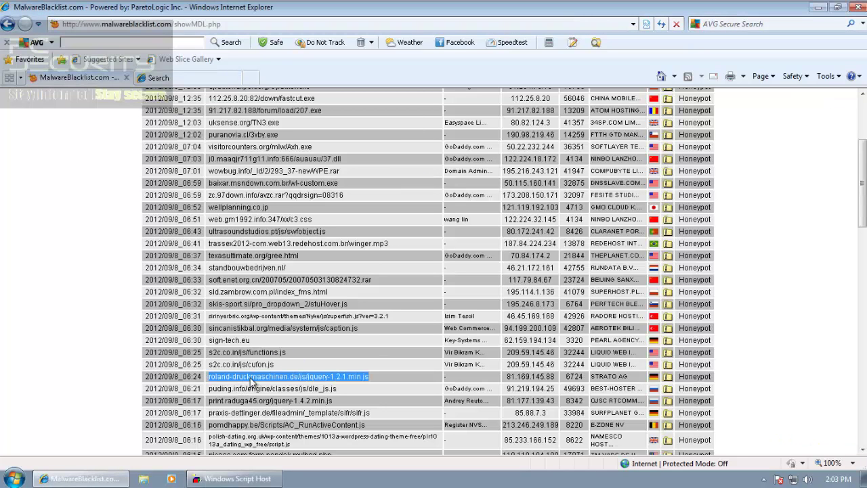
click(170, 77)
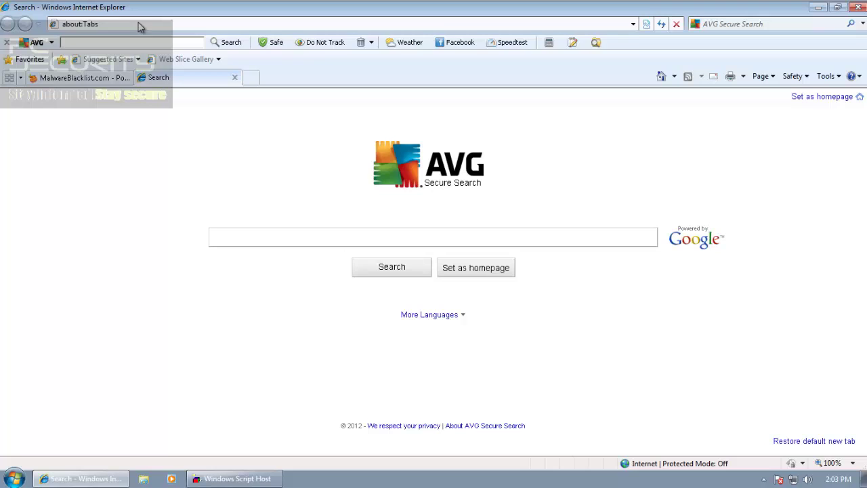
click(139, 24)
key(ctrl+v)
key(Return)
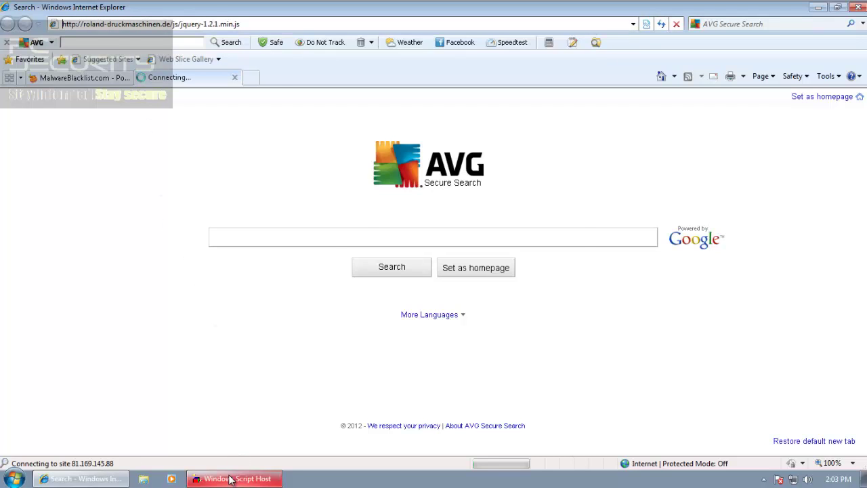
click(550, 309)
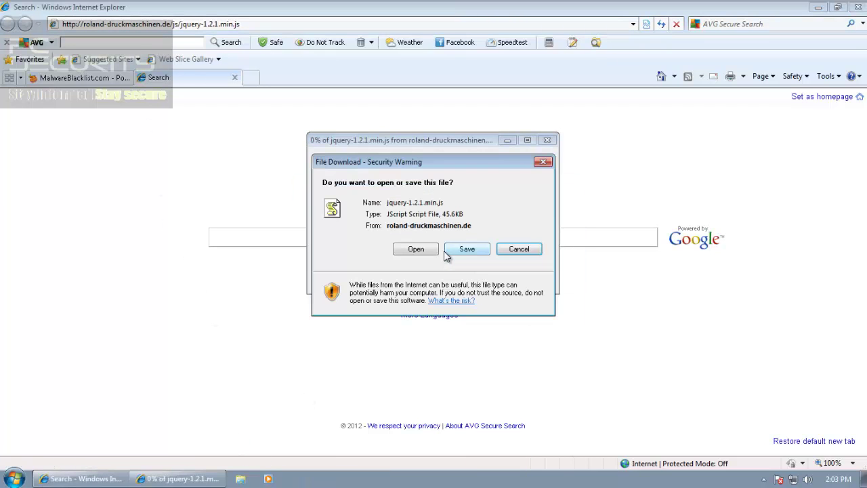
click(416, 248)
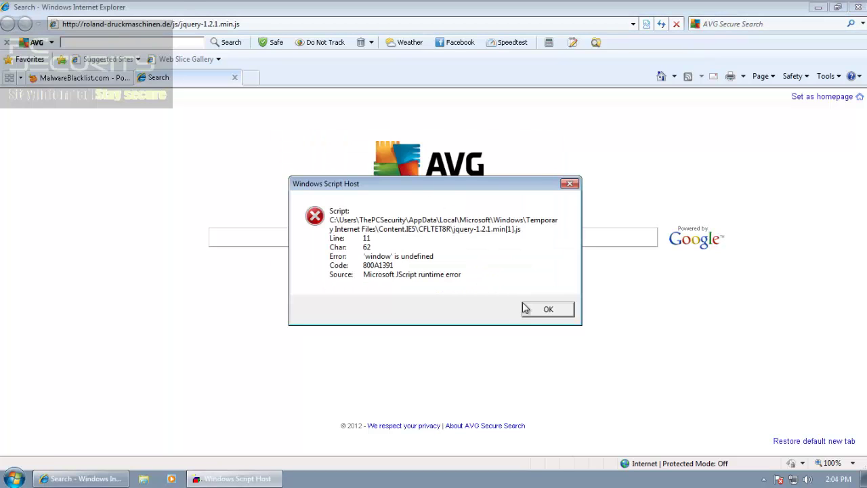
click(544, 311)
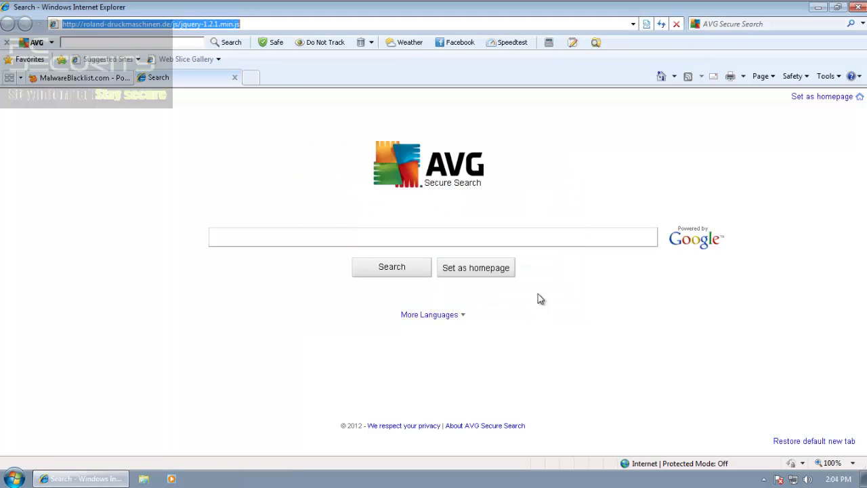
Close Internet Explorer and start Task Manager showing processes from all users
click(858, 8)
click(387, 244)
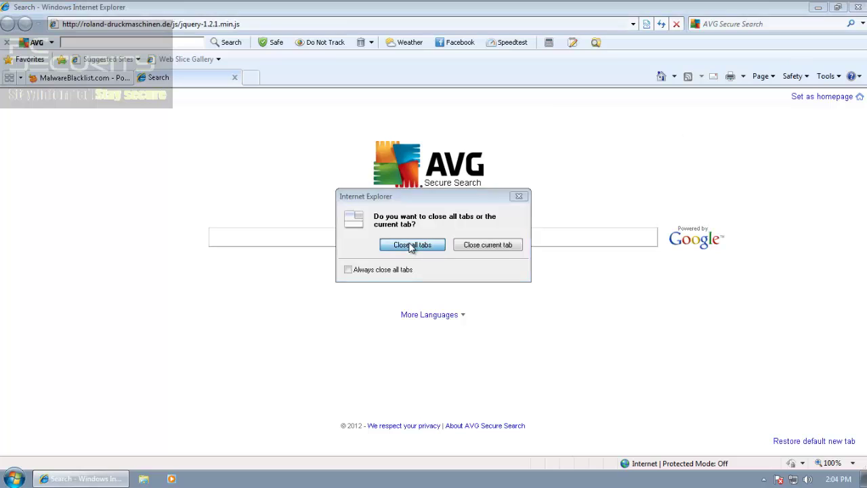
right_click(298, 481)
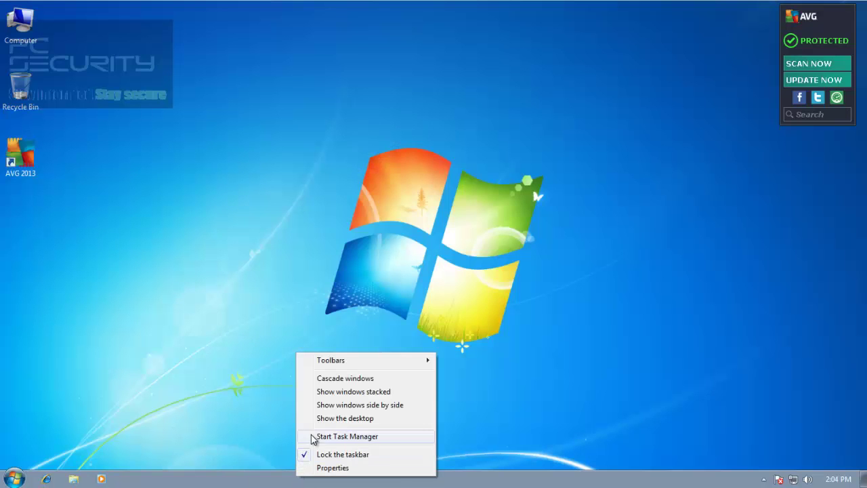
click(311, 435)
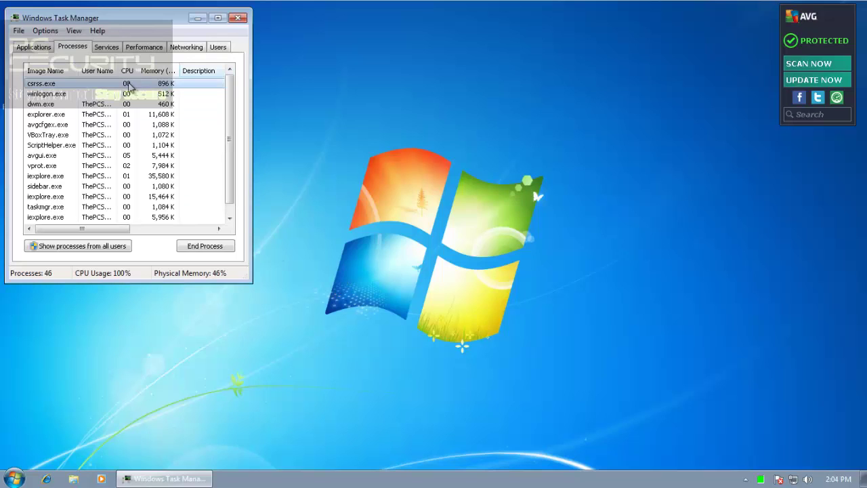
click(218, 18)
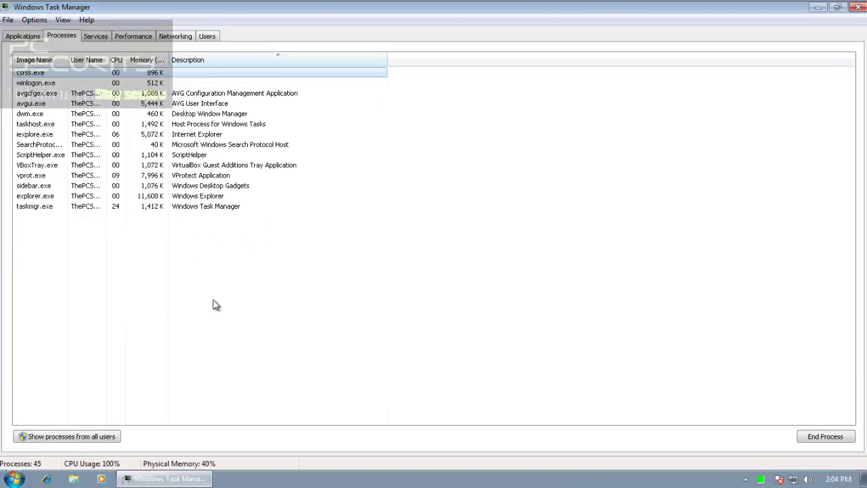
click(84, 437)
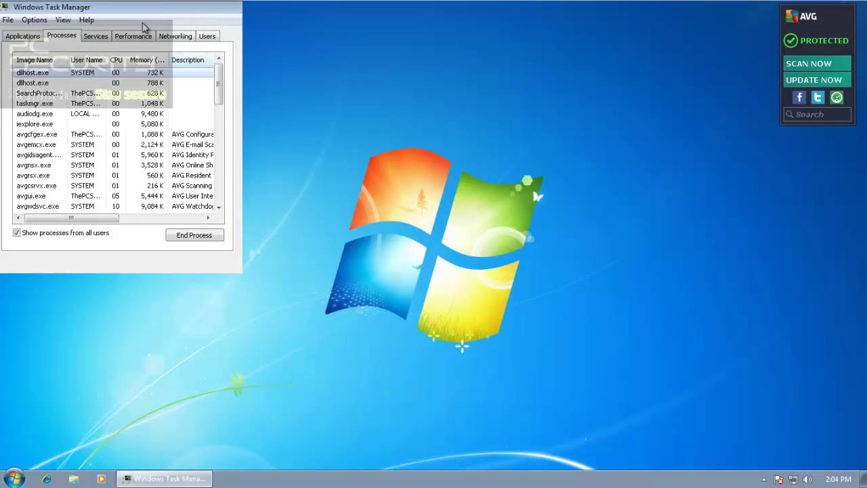
Maximize Task Manager, sort processes by Description, and inspect winlogon.exe and svchost.exe
double_click(142, 21)
click(80, 196)
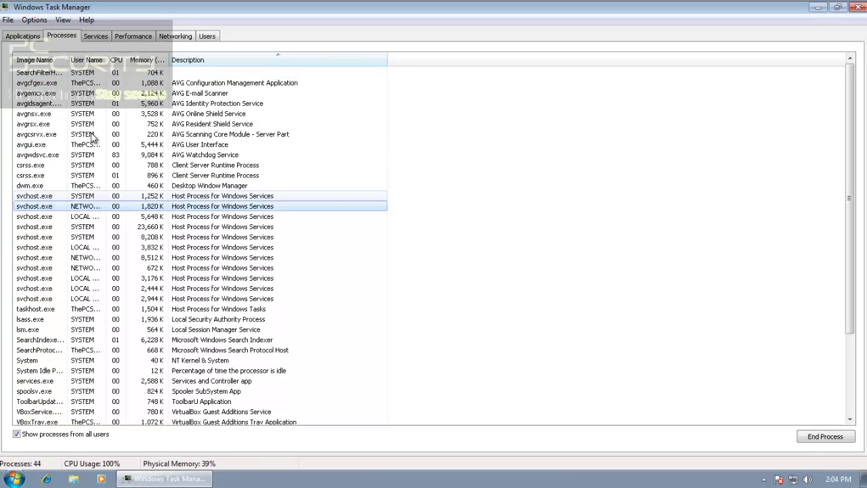
scroll(80, 109, down, 3)
scroll(80, 108, down, 2)
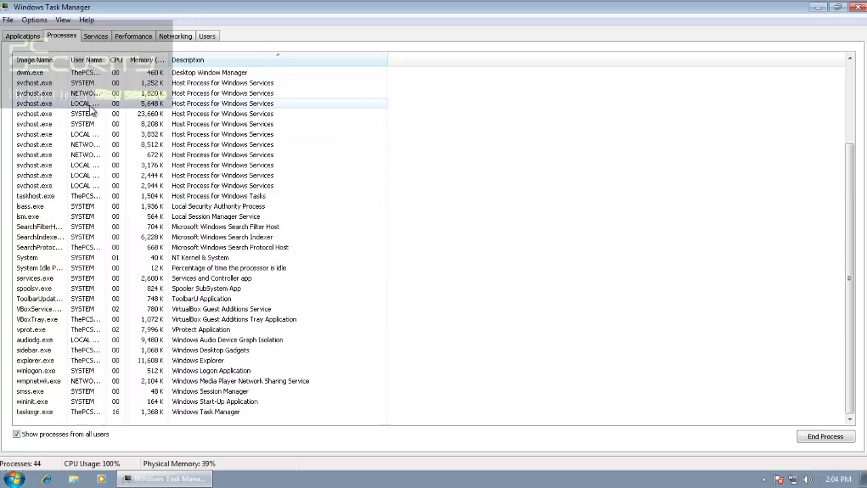
click(81, 371)
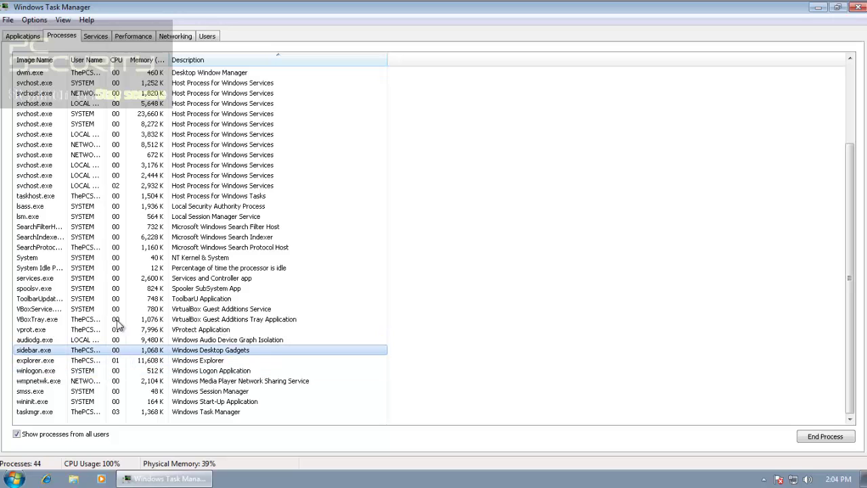
click(100, 134)
scroll(100, 135, up, 3)
scroll(100, 134, up, 1)
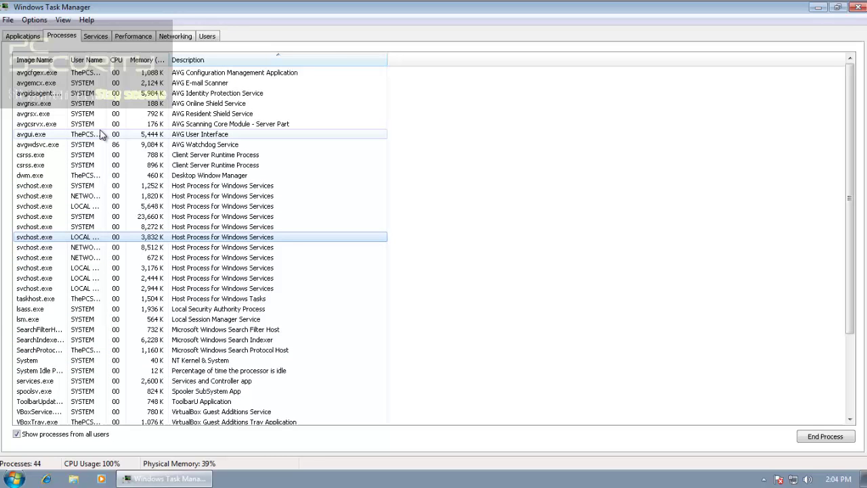
Close Task Manager and the folder window, then scan the malware folder with AVG at high priority
click(858, 7)
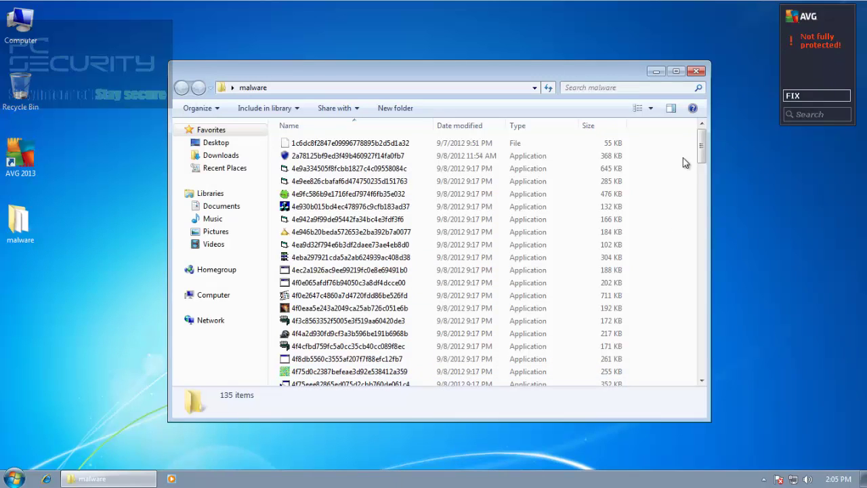
mouse_move(701, 147)
mouse_down()
mouse_move(692, 326)
mouse_move(699, 373)
mouse_move(725, 200)
mouse_move(711, 126)
mouse_move(698, 157)
mouse_move(698, 144)
mouse_up()
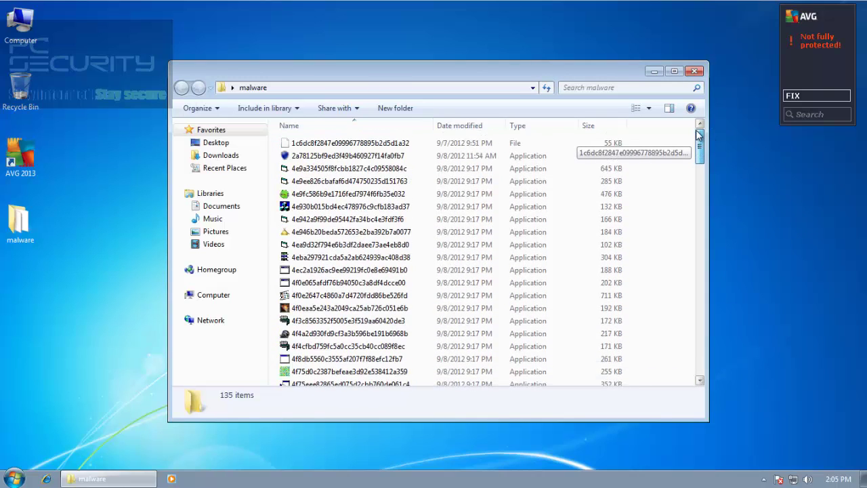
click(693, 71)
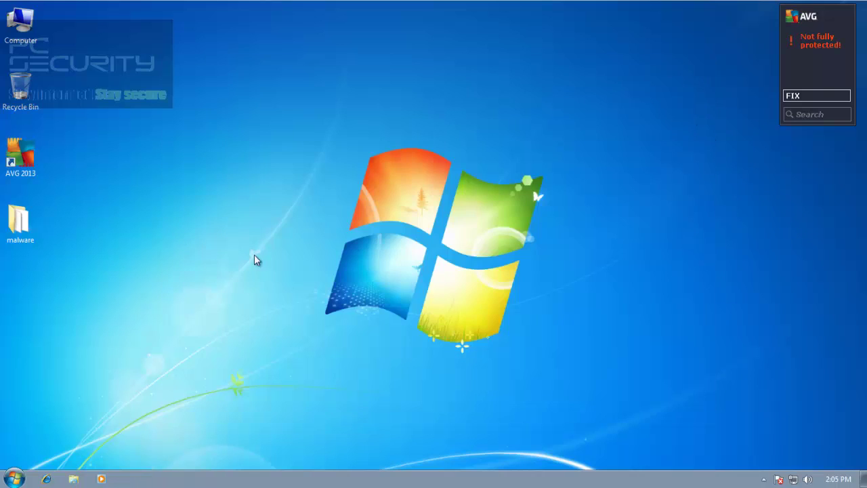
right_click(19, 222)
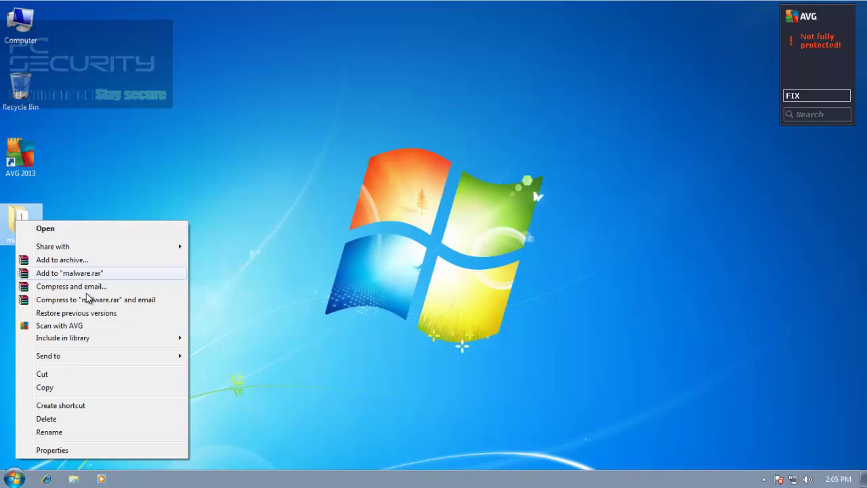
click(83, 327)
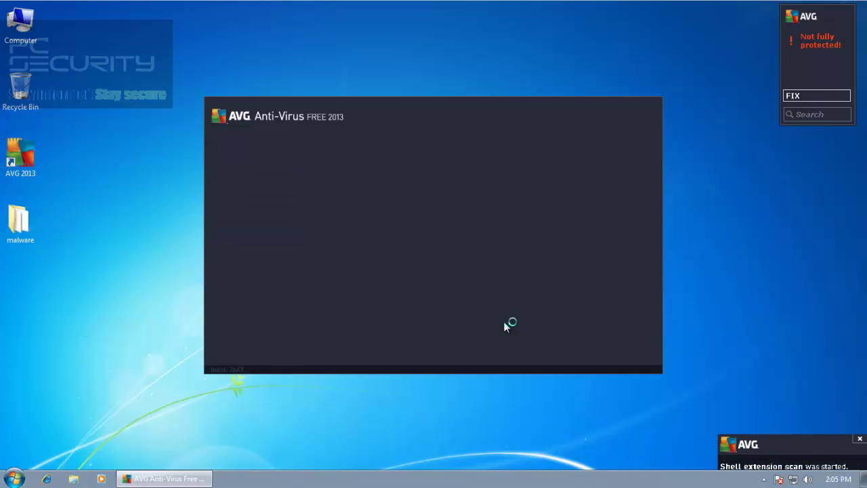
click(389, 338)
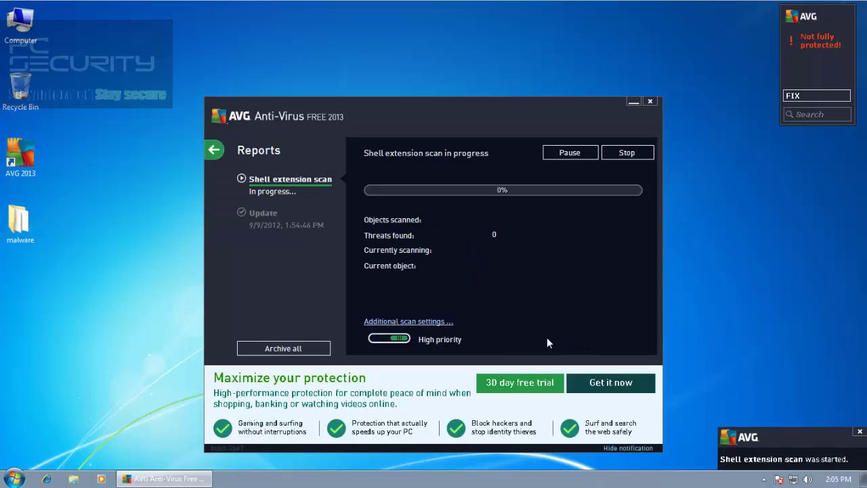
click(611, 448)
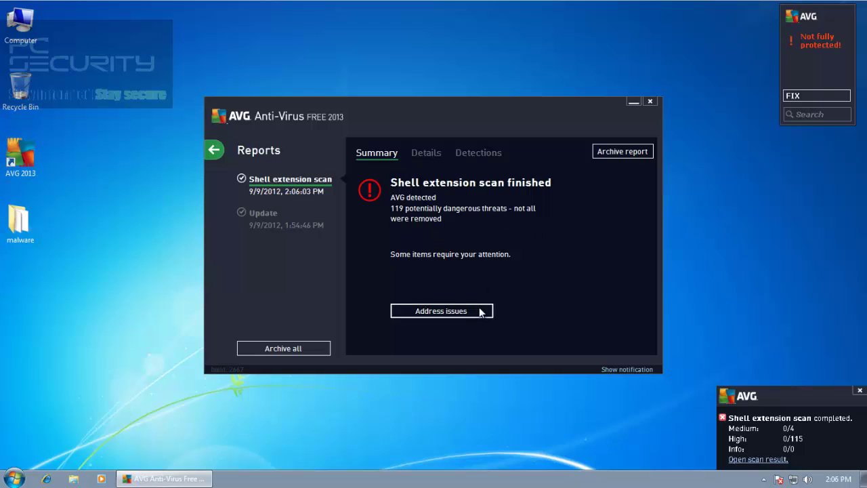
Review the Detections list and confirm each threat was moved to the Virus Vault
click(442, 311)
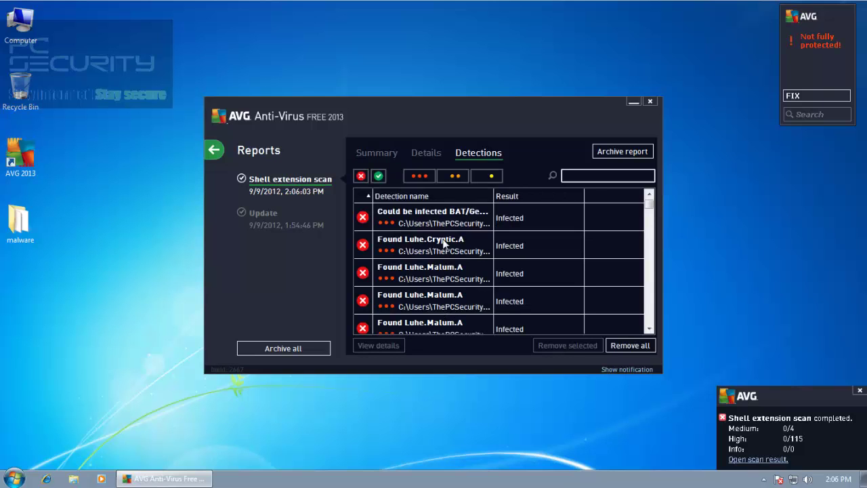
scroll(645, 210, down, 2)
scroll(645, 213, down, 2)
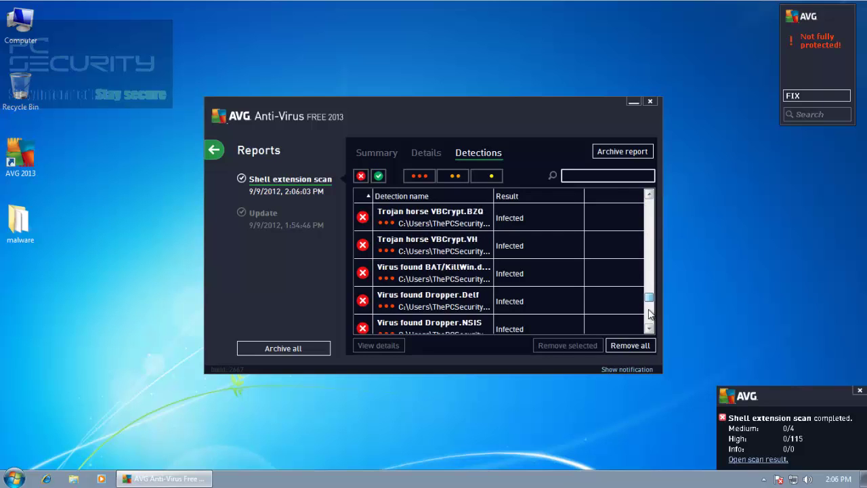
scroll(645, 217, down, 2)
scroll(644, 220, down, 2)
scroll(643, 221, up, 8)
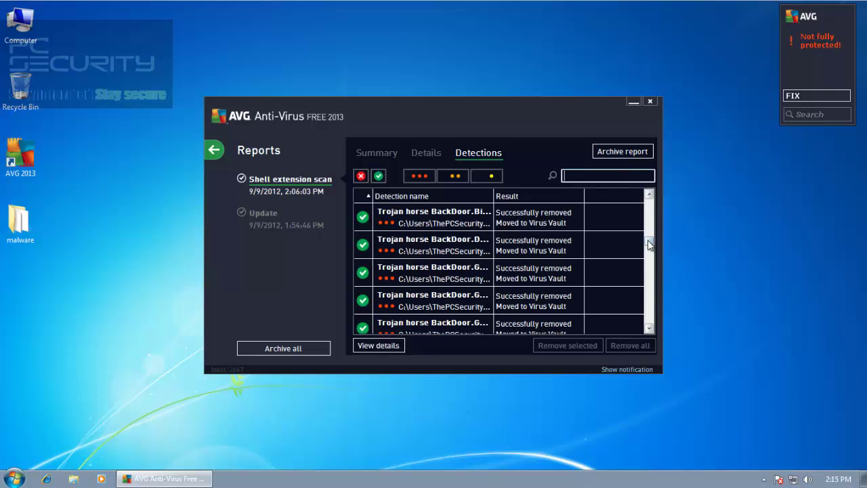
mouse_move(650, 243)
mouse_down()
mouse_move(651, 230)
mouse_move(650, 329)
mouse_up()
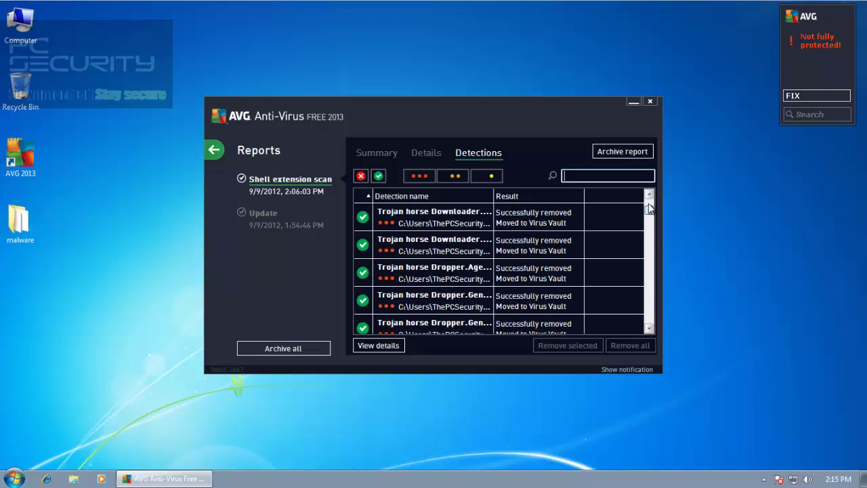
drag(649, 319, 655, 151)
Open the malware folder (16 items left) and compute 119/135 in Calculator, about 88%
click(649, 102)
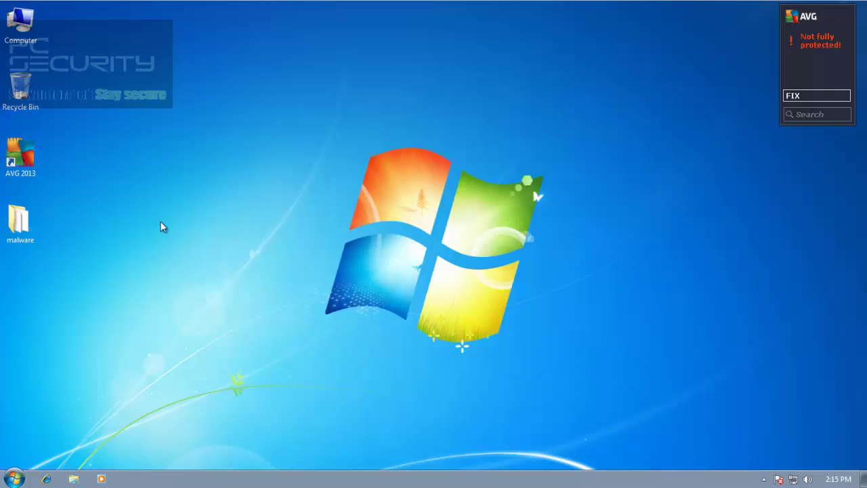
double_click(19, 220)
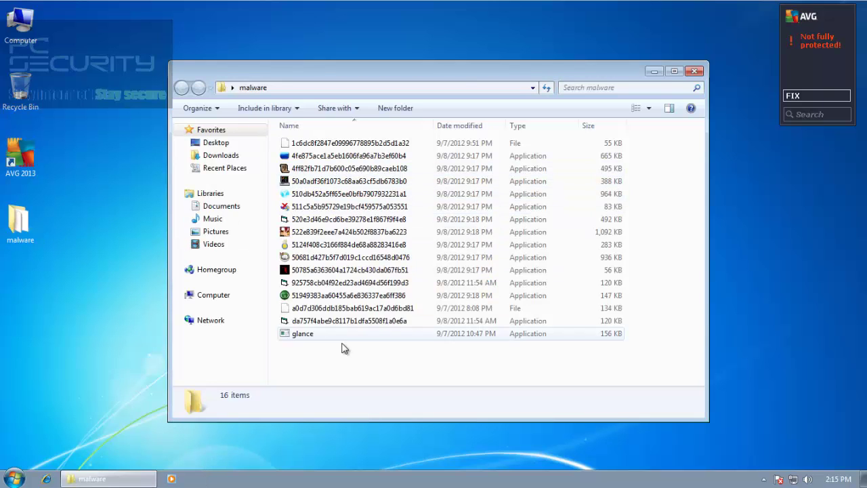
click(13, 479)
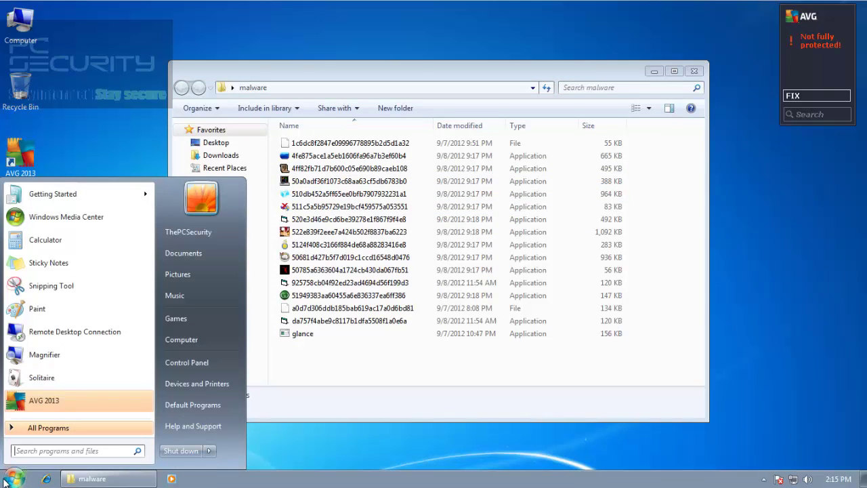
click(41, 221)
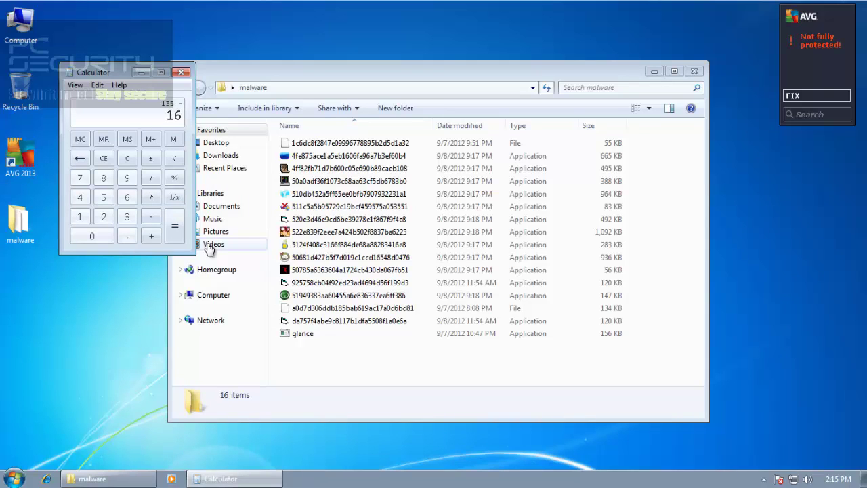
key(Return)
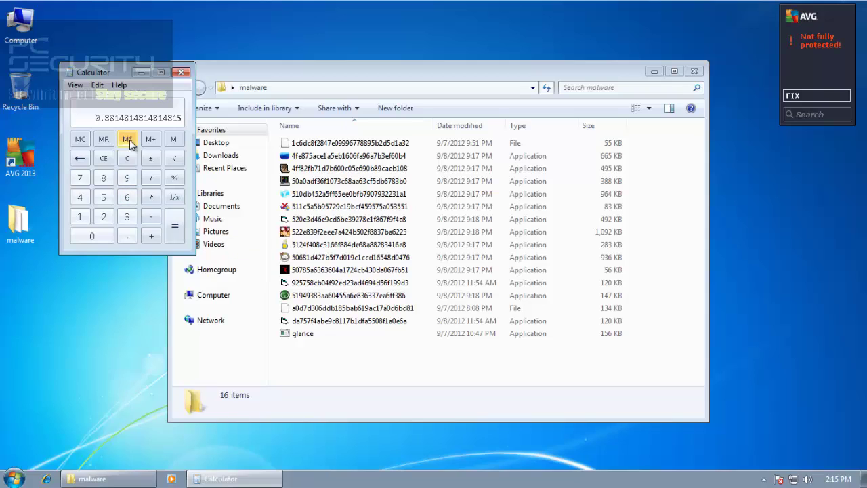
click(181, 73)
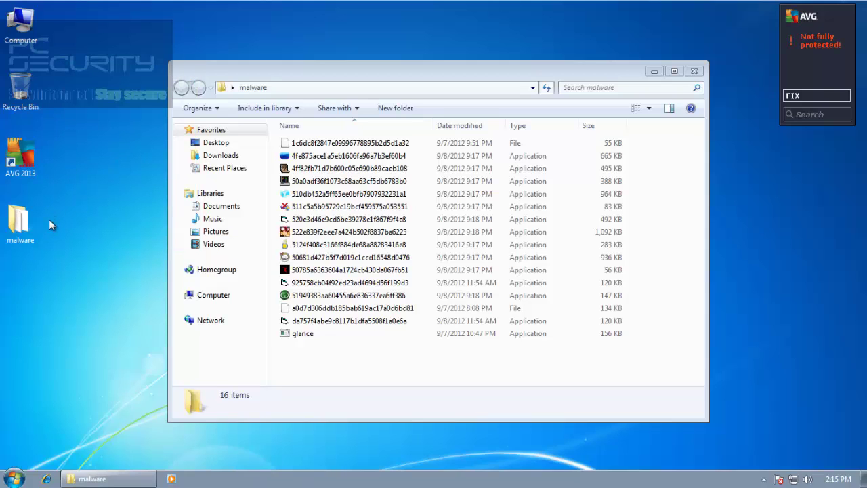
Fix the AVG gadget's incomplete protection and approve the UAC prompt so it reads Protected
click(27, 227)
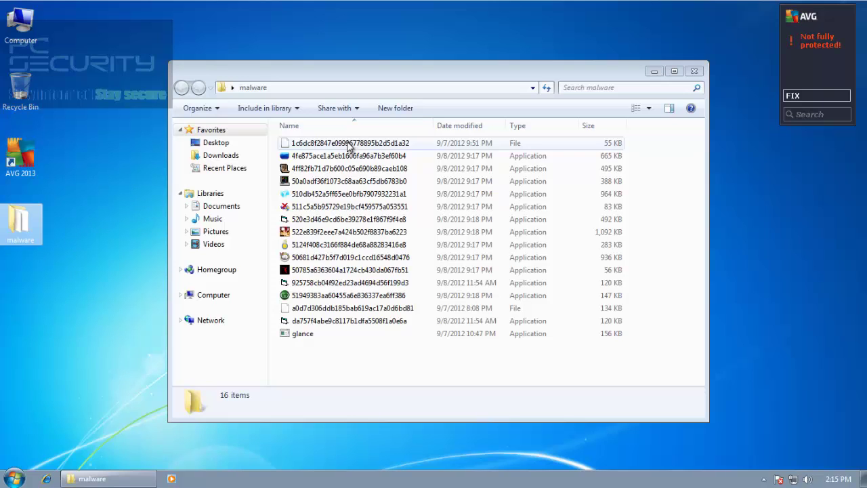
click(824, 97)
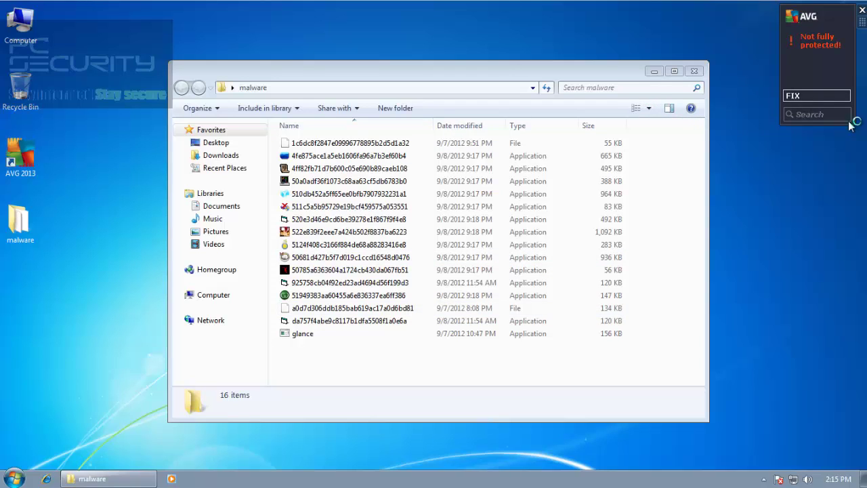
click(810, 95)
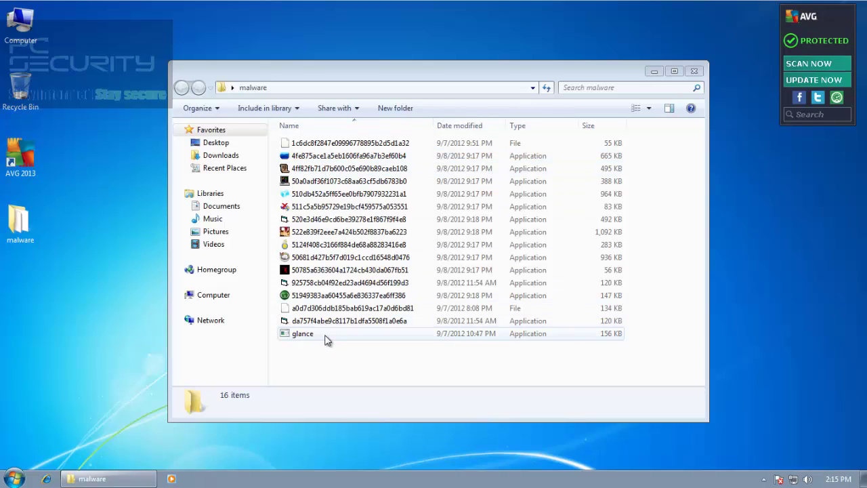
Run the first application sample, try its calculator-like window, then close it
click(342, 156)
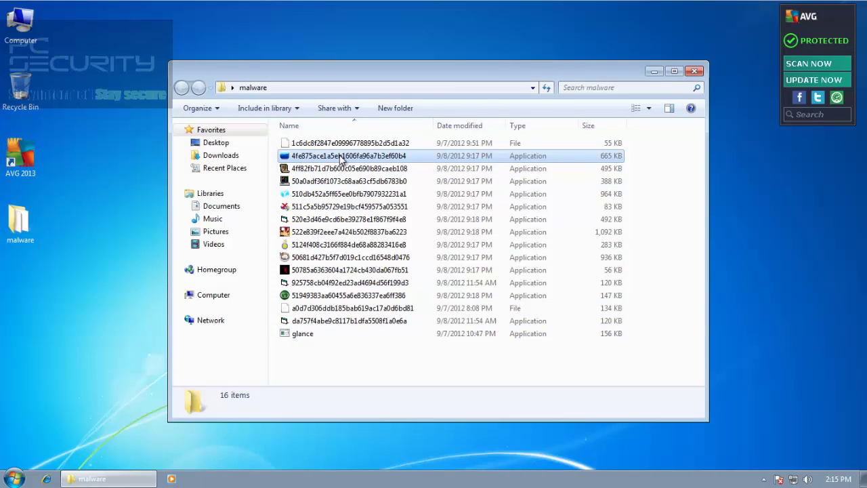
double_click(342, 157)
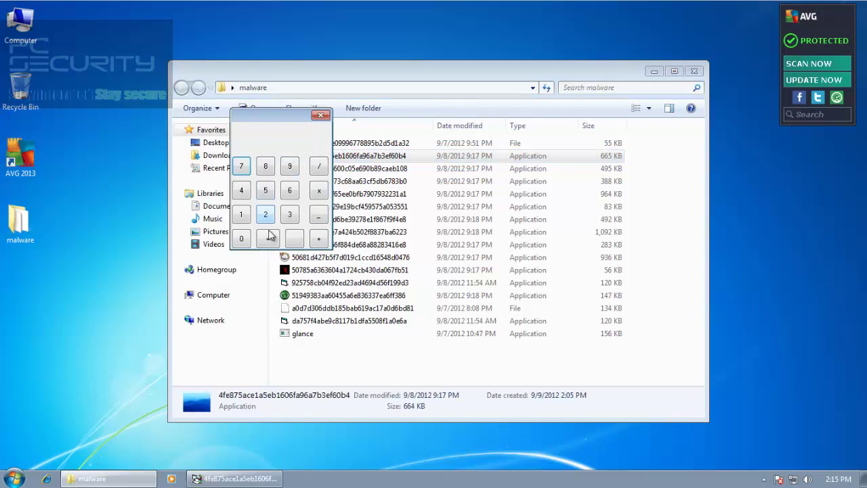
double_click(266, 192)
double_click(266, 166)
click(289, 215)
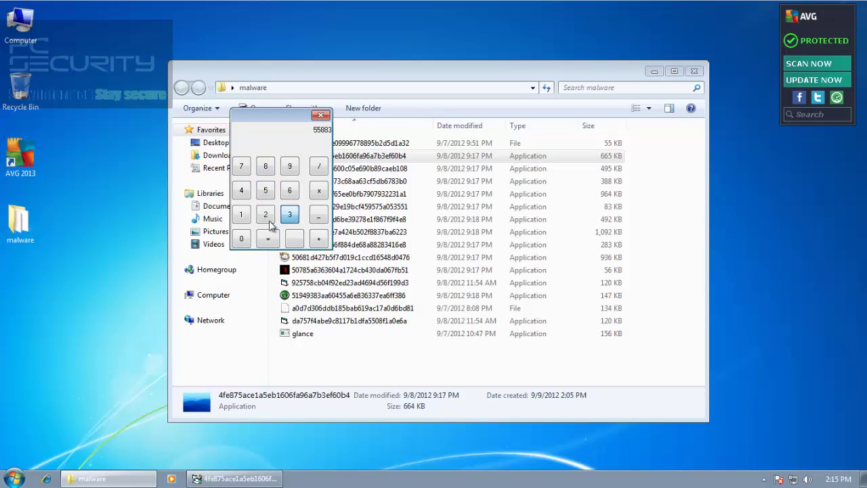
click(322, 116)
Run the next samples, closing W3G Master and dismissing the Direct3D error, then select the 964 KB sample
click(311, 169)
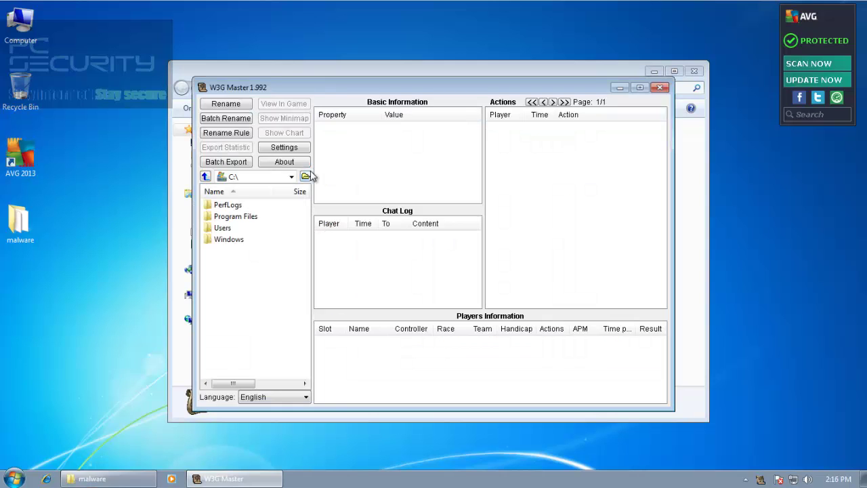
drag(329, 93, 291, 104)
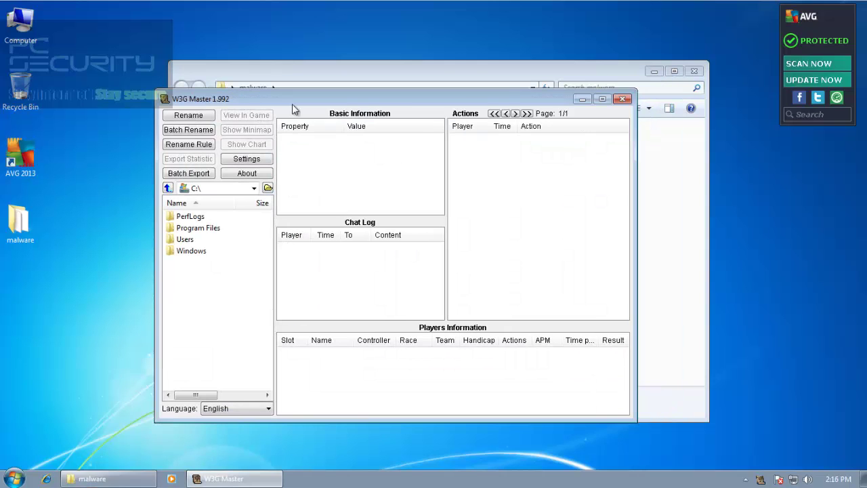
click(619, 100)
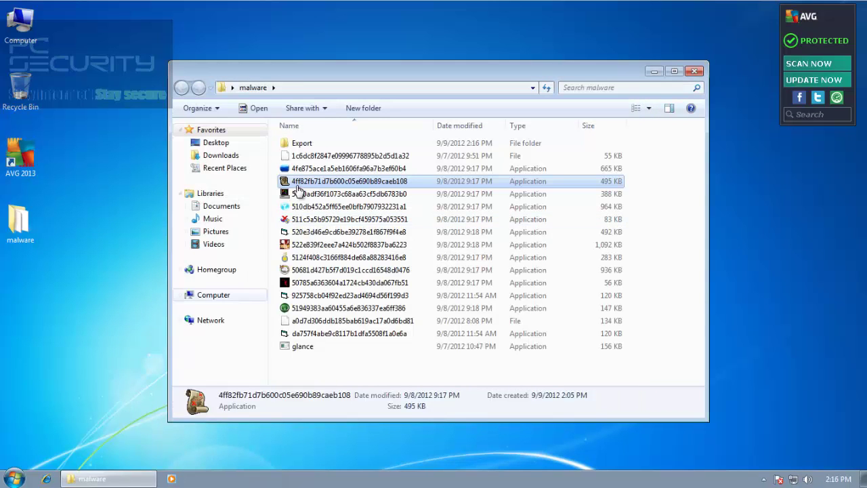
click(296, 195)
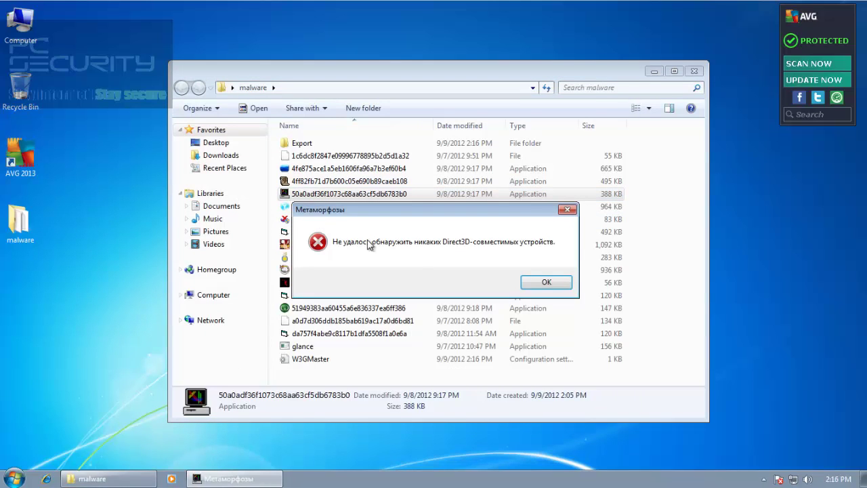
click(548, 282)
click(349, 206)
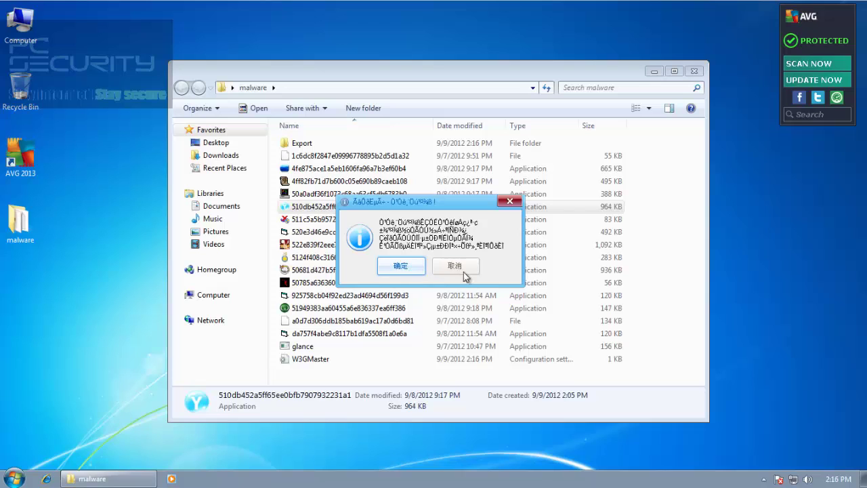
Dismiss the garbled message, rerun the 964 KB sample and clear its warning boxes
click(446, 268)
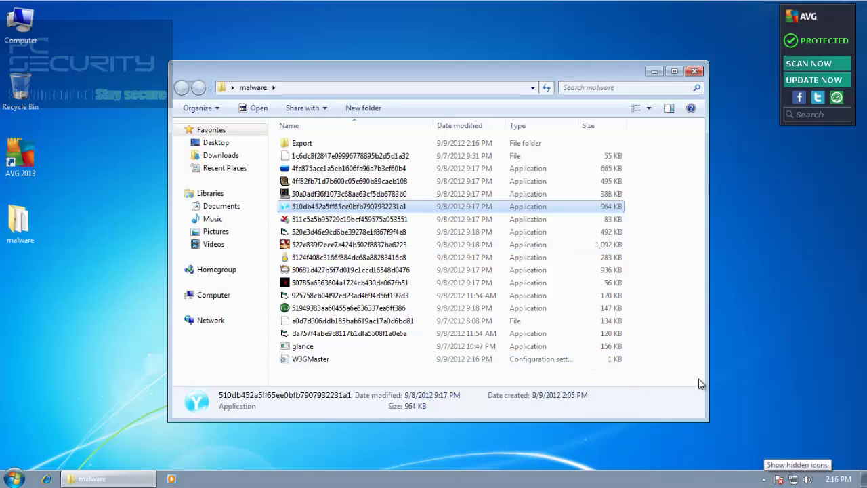
double_click(400, 206)
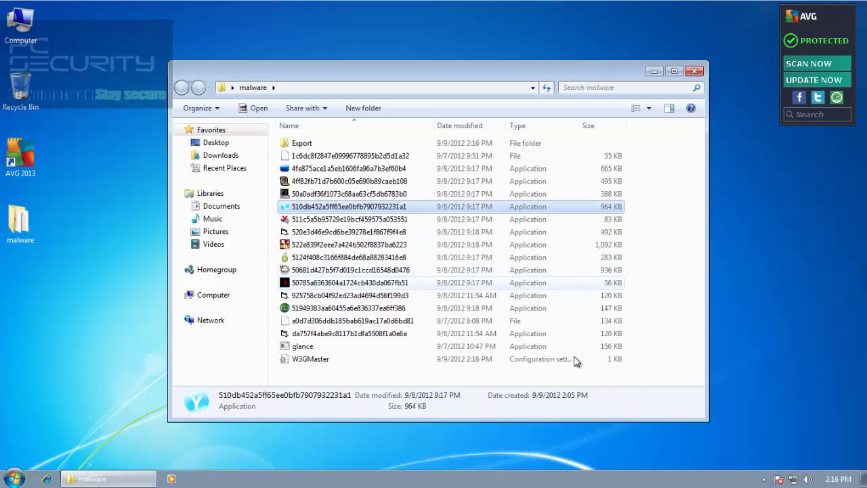
click(764, 480)
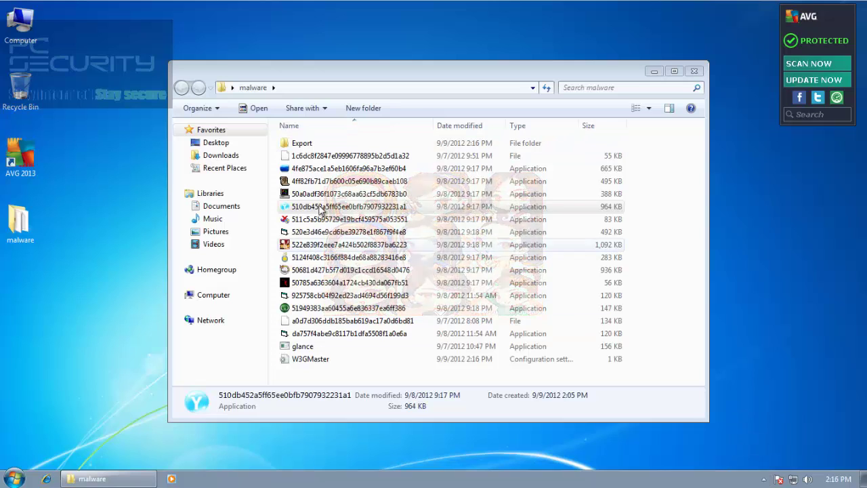
click(546, 284)
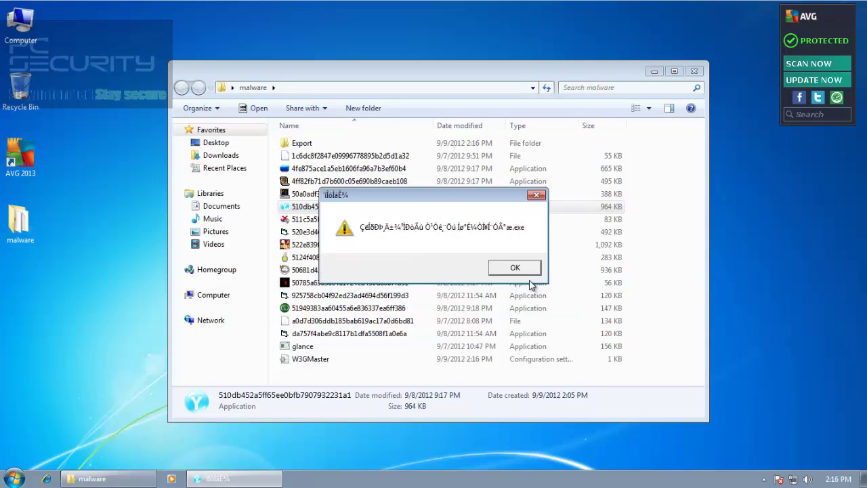
click(518, 267)
Run samples 511c5a5b… (removing WM Capture 5) and 520e3d46…, dismissing the COMDLG32.OCX error
double_click(305, 218)
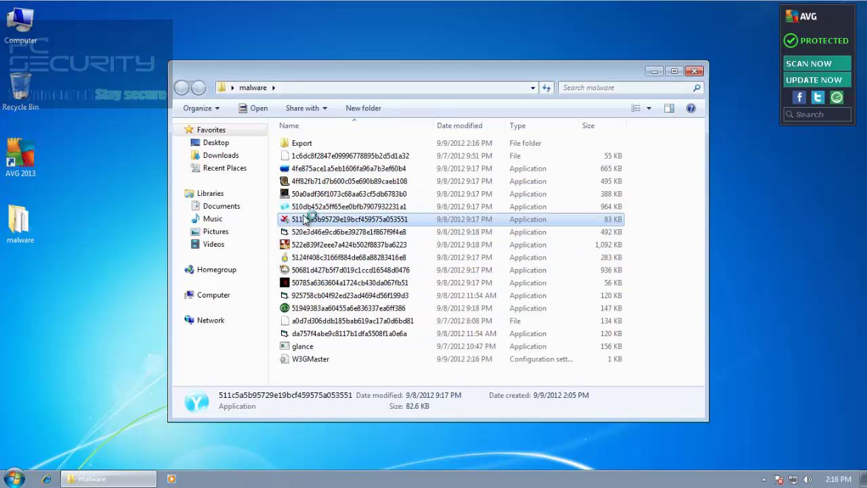
click(491, 275)
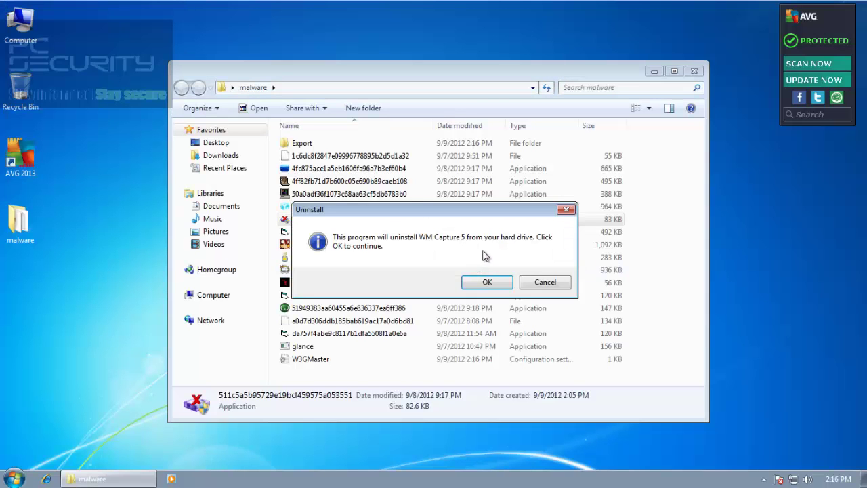
click(486, 283)
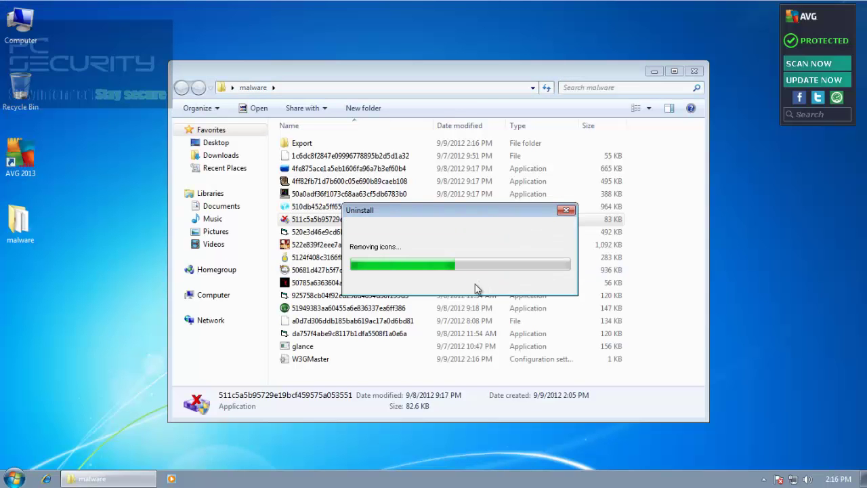
click(527, 284)
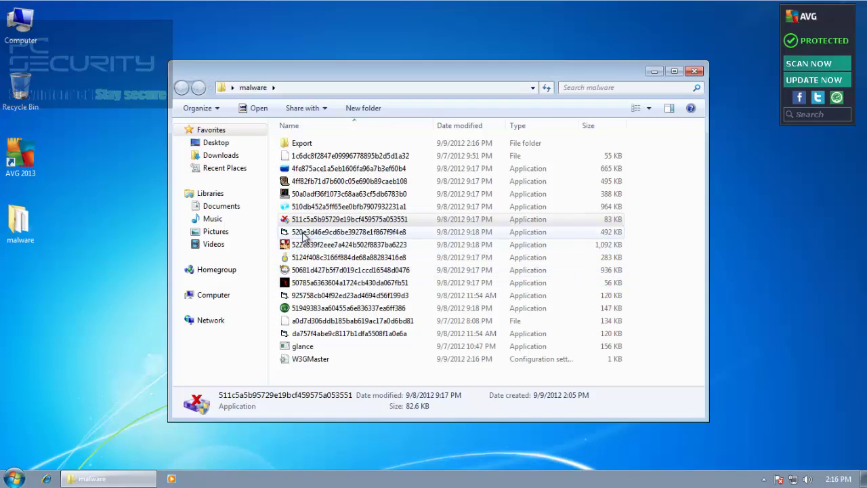
double_click(307, 232)
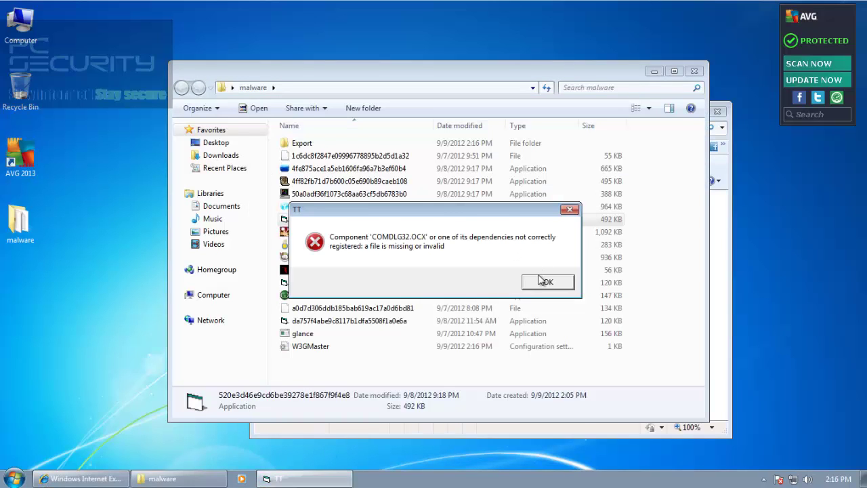
click(547, 280)
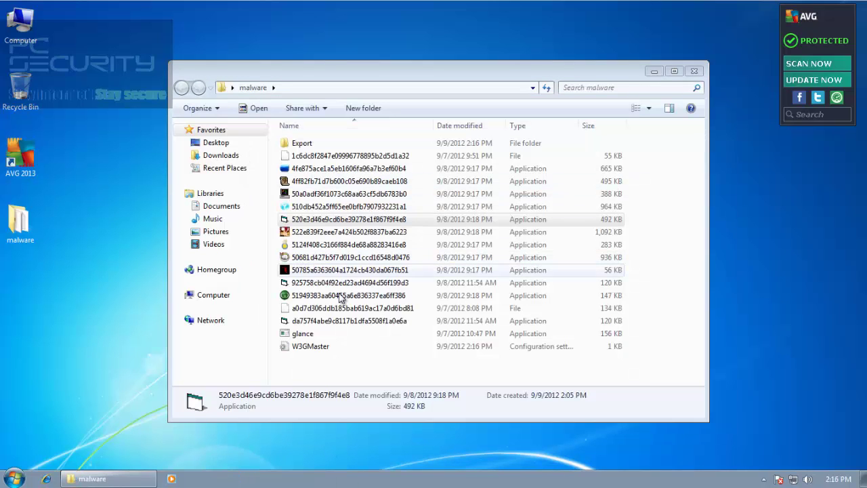
Run sample 5124f408…, close its Test message box, then run the glance sample
double_click(313, 246)
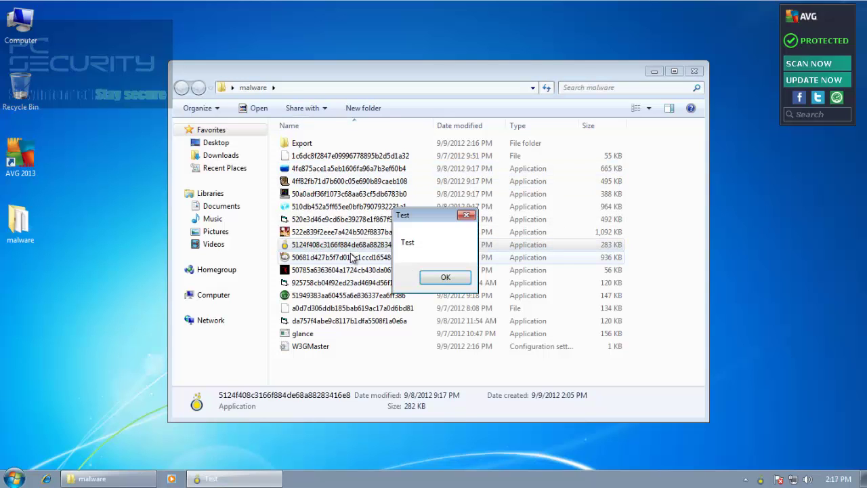
click(445, 283)
click(319, 259)
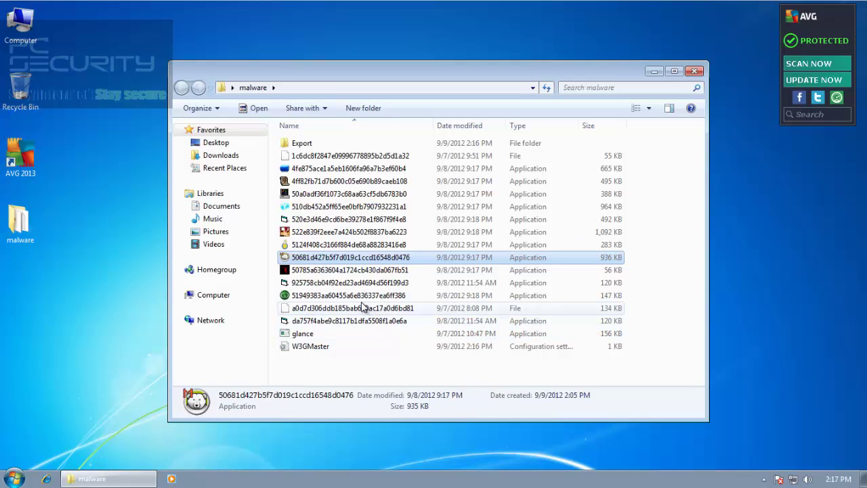
click(324, 324)
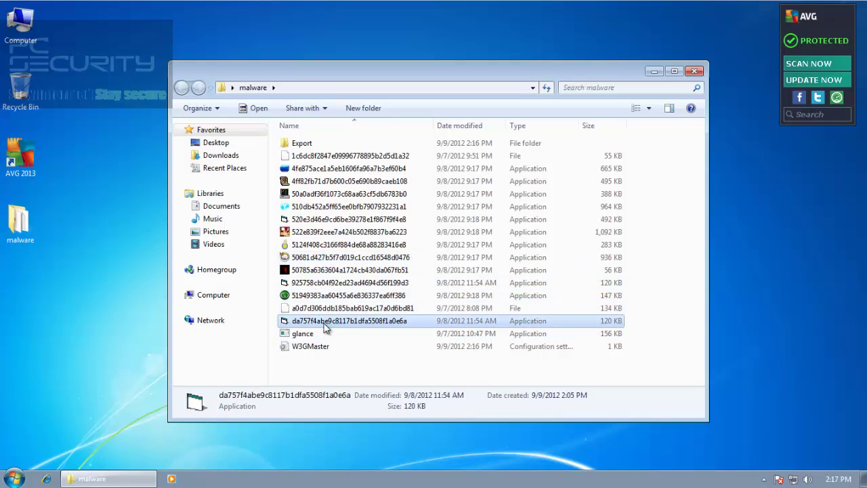
double_click(324, 333)
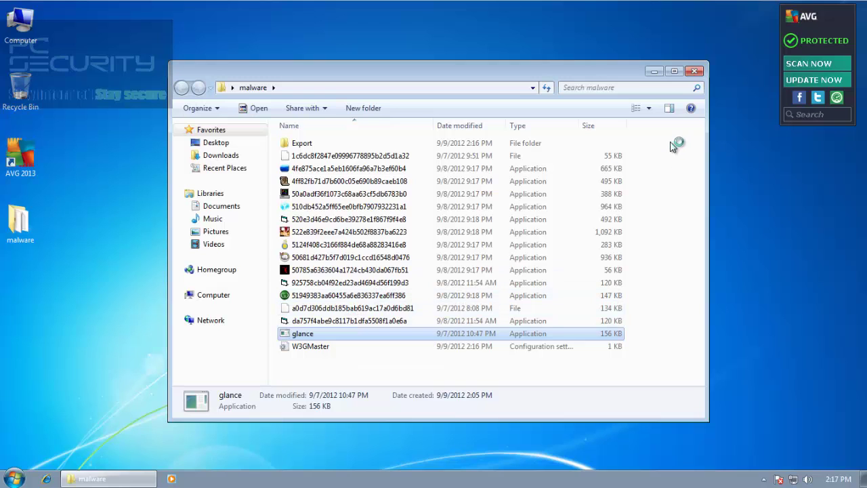
Restore the malware folder and choose Protect Me (recommended) for the zpco.exe detection
click(655, 72)
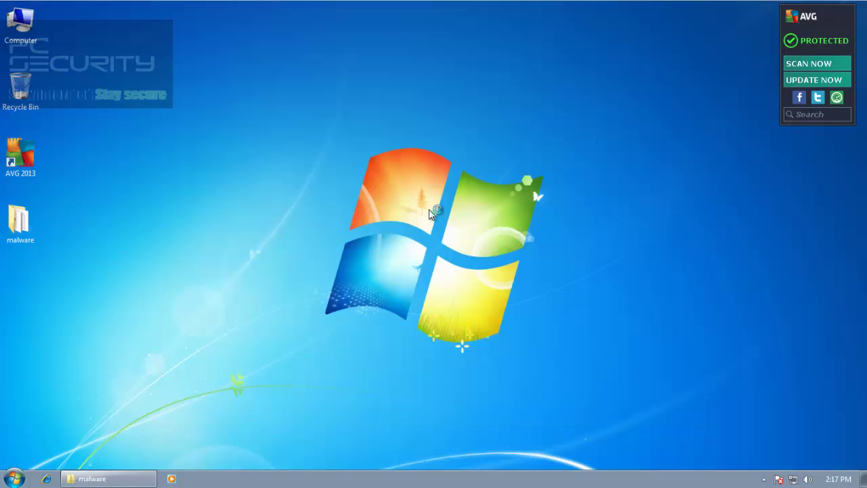
click(114, 476)
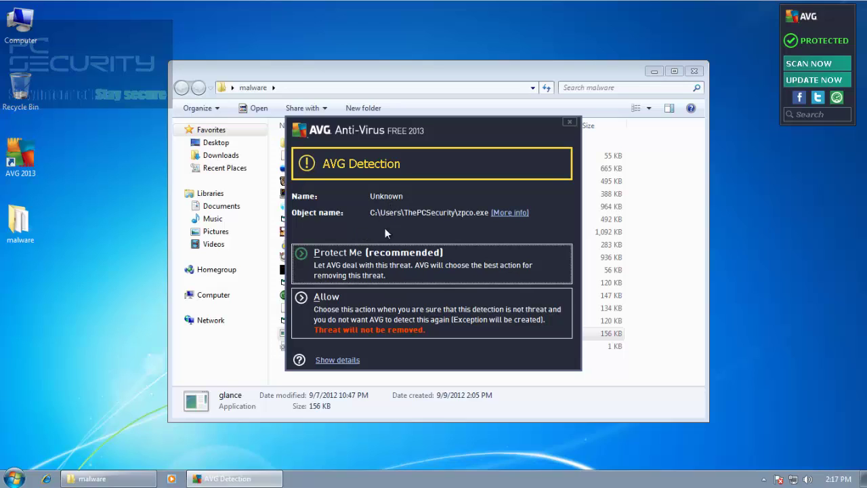
click(370, 260)
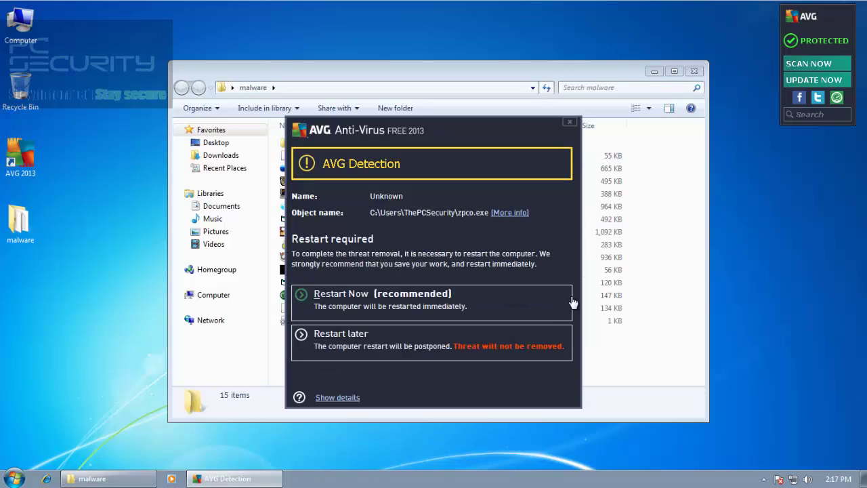
Postpone the restart and remove both IDP.Trojan.491A7D0C and zpco.exe with Remove all
click(364, 349)
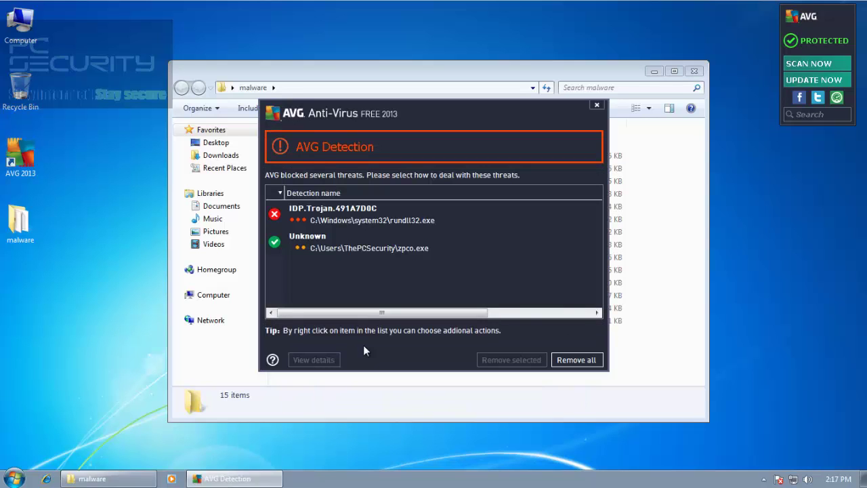
click(301, 208)
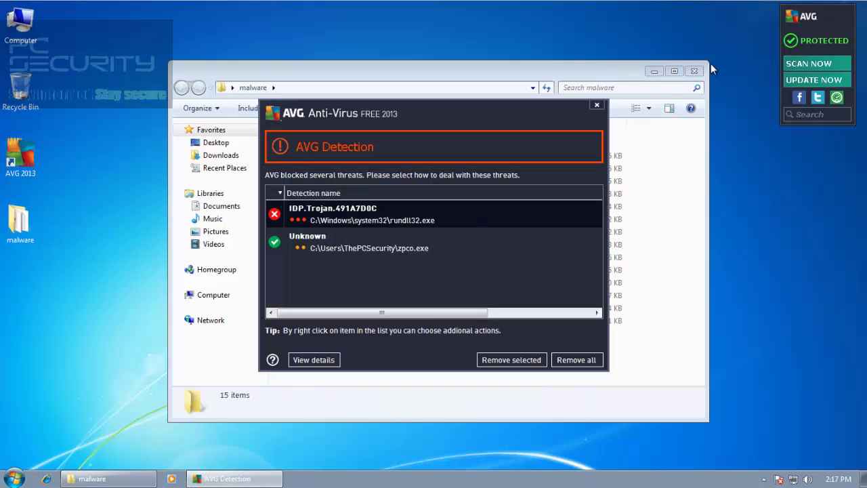
click(694, 71)
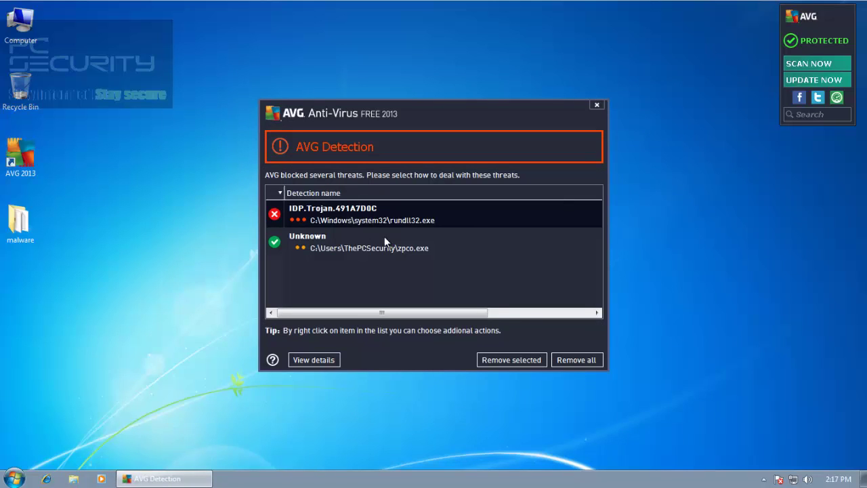
click(342, 258)
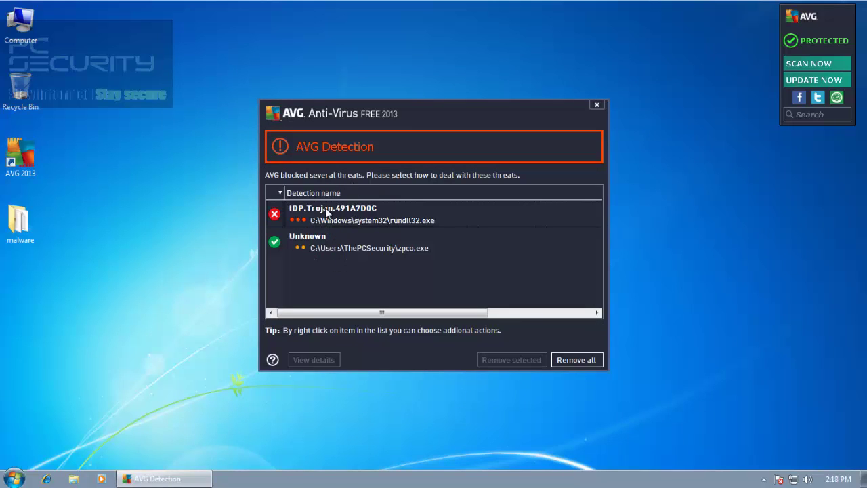
click(339, 214)
click(341, 234)
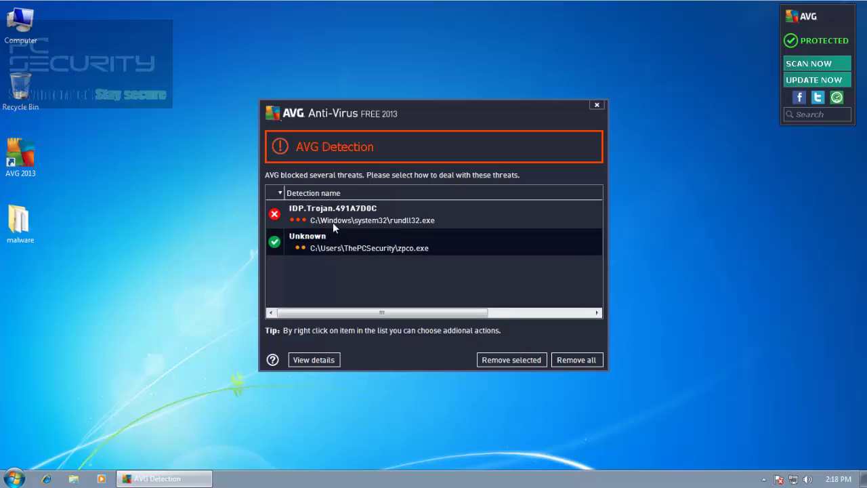
click(301, 217)
click(364, 249)
click(576, 361)
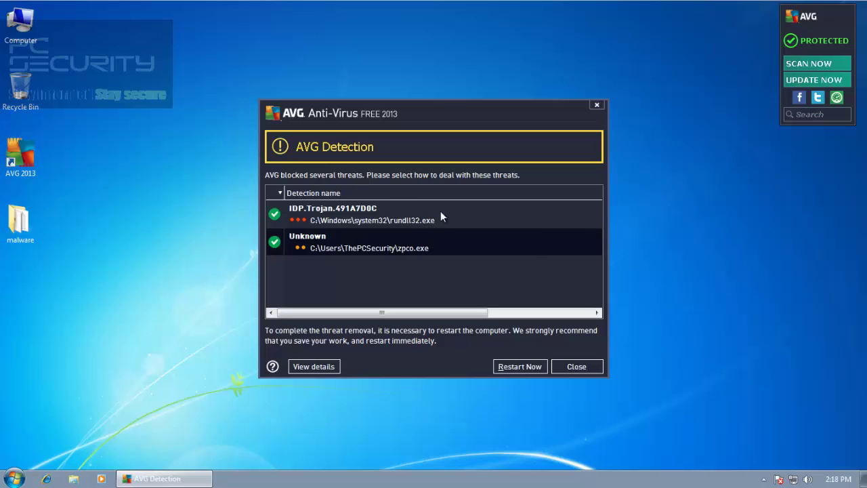
drag(540, 105, 575, 84)
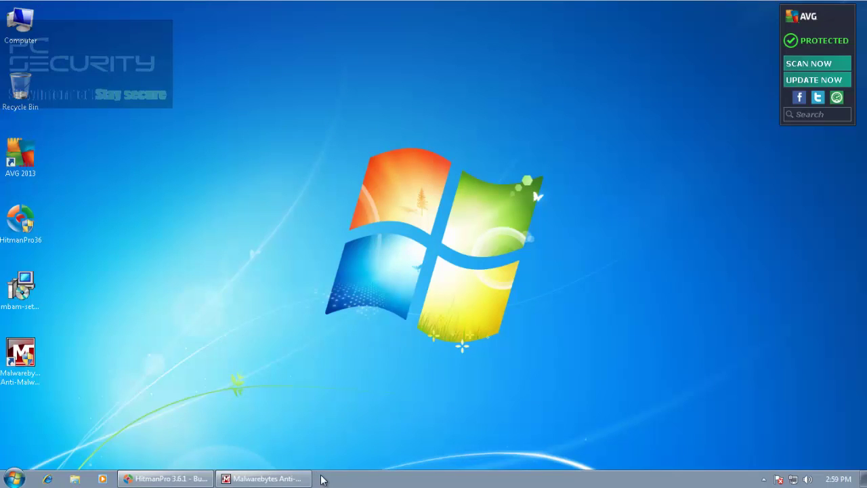
Check HitmanPro and Malwarebytes results show zero threats, then close both programs
click(198, 477)
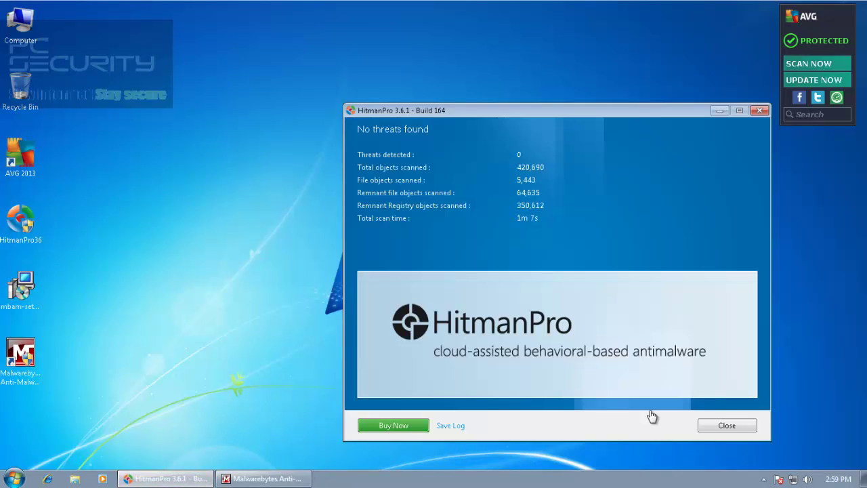
click(725, 425)
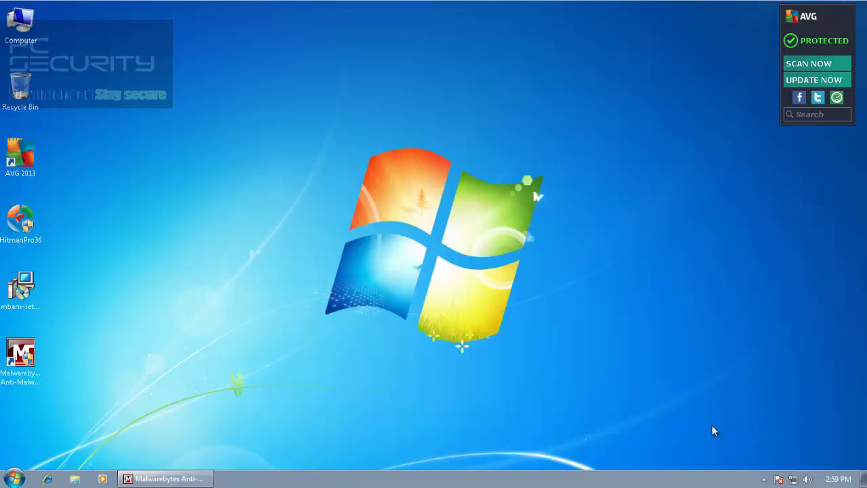
click(188, 475)
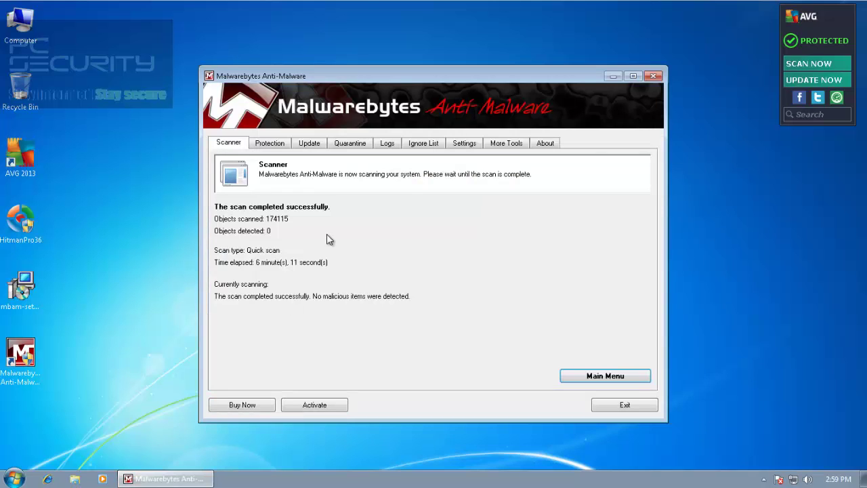
click(620, 406)
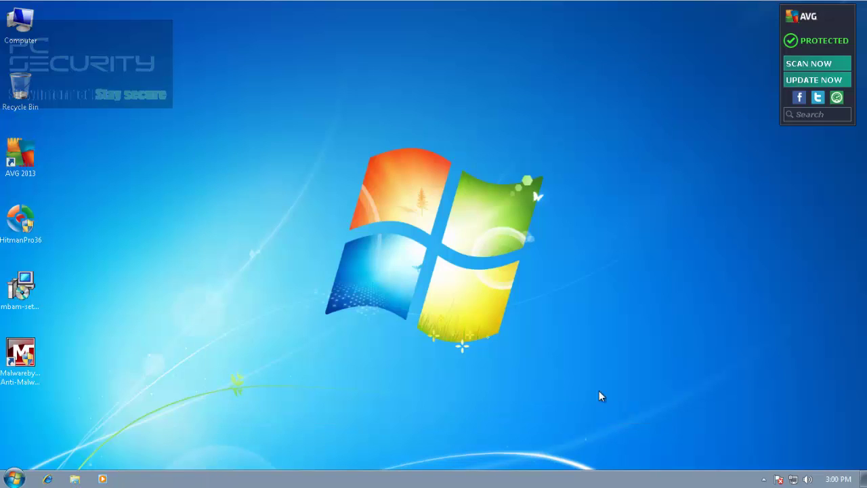
Open AVG from the tray showing You are protected and hide the Maximize your protection notification
click(764, 480)
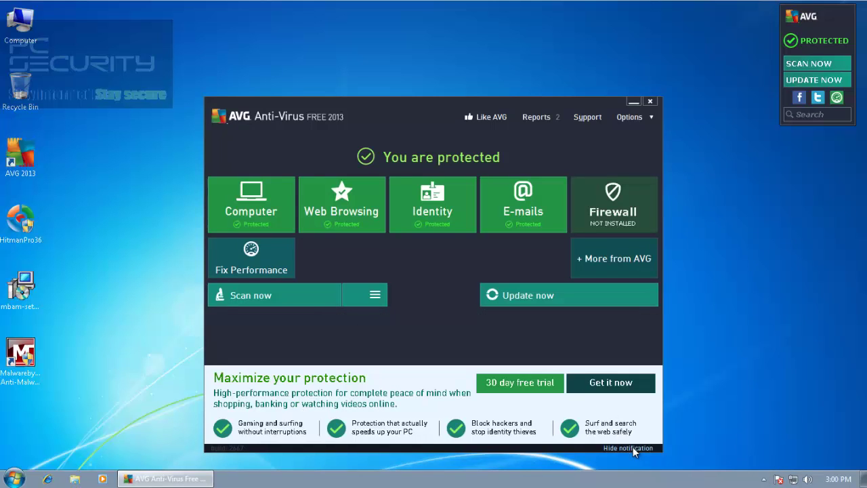
click(630, 448)
drag(417, 107, 393, 102)
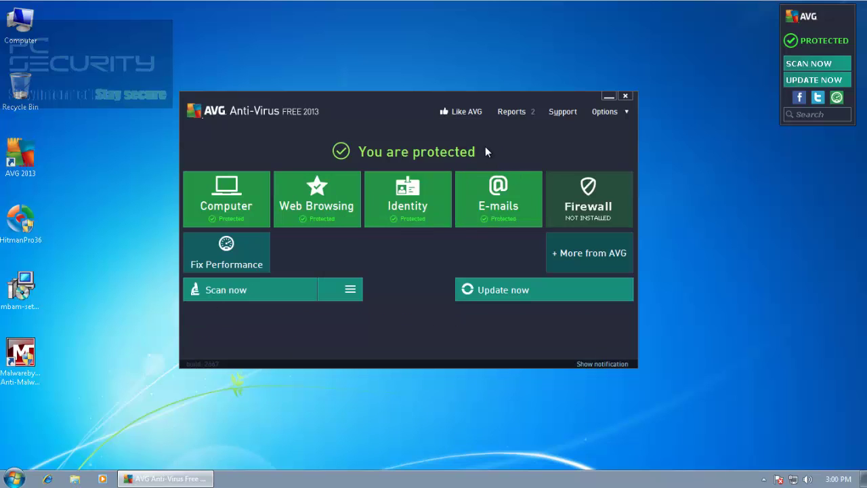
click(523, 117)
click(257, 213)
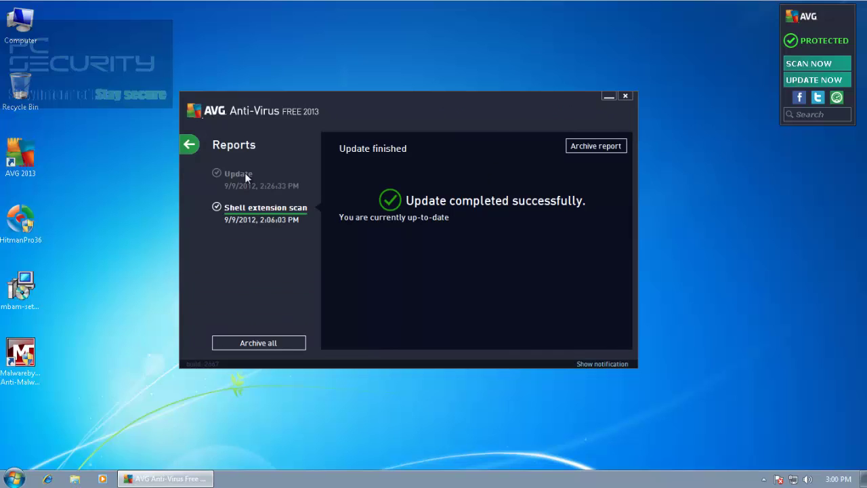
click(269, 189)
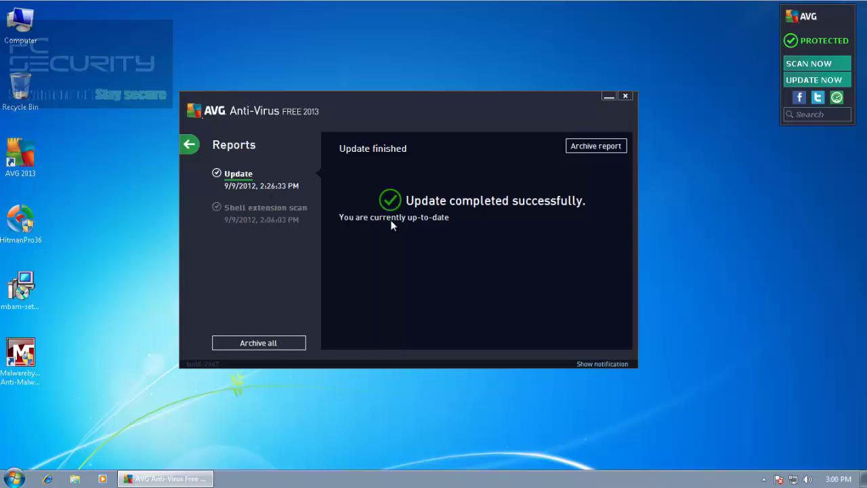
click(190, 143)
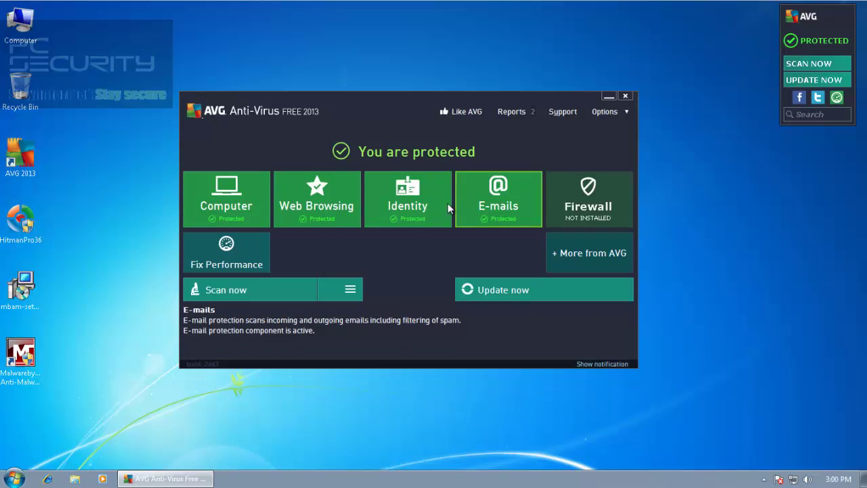
click(428, 207)
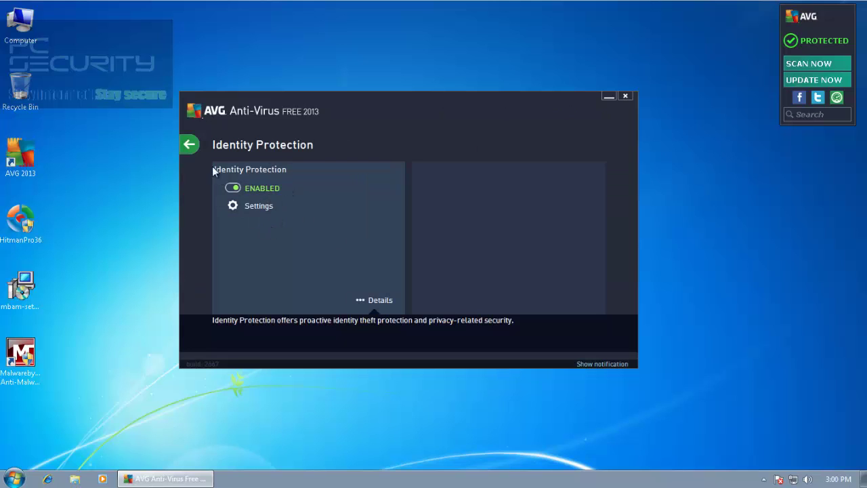
click(190, 144)
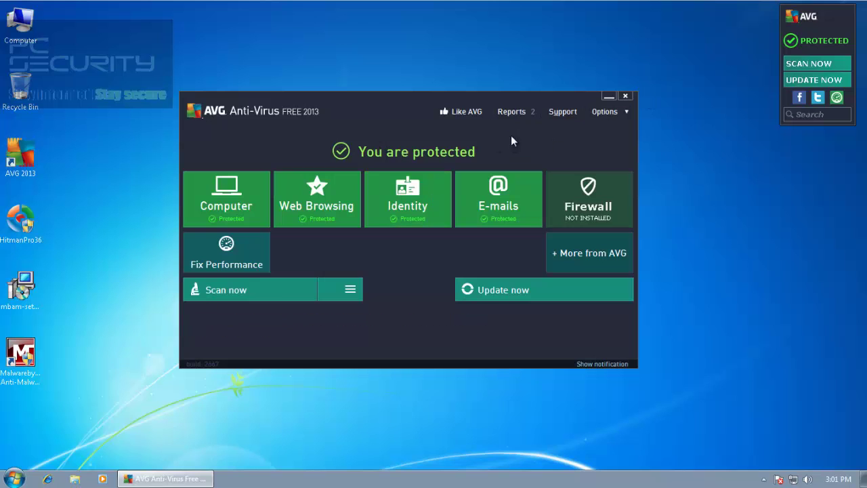
drag(396, 119, 389, 98)
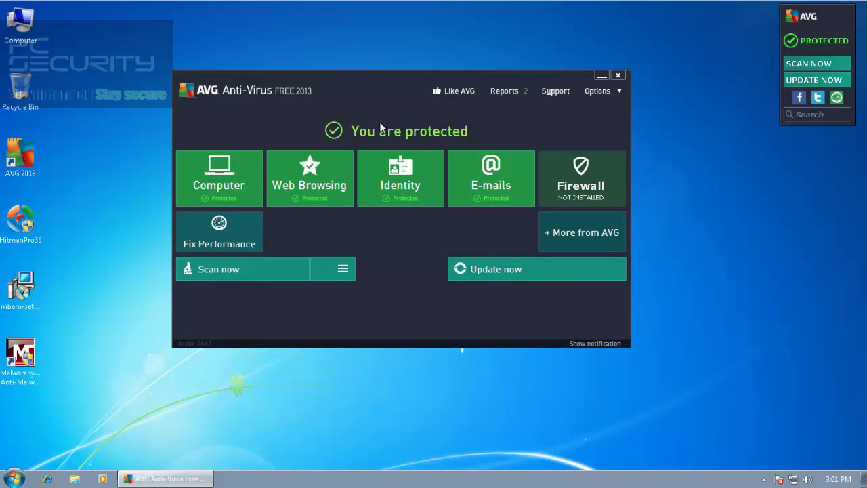